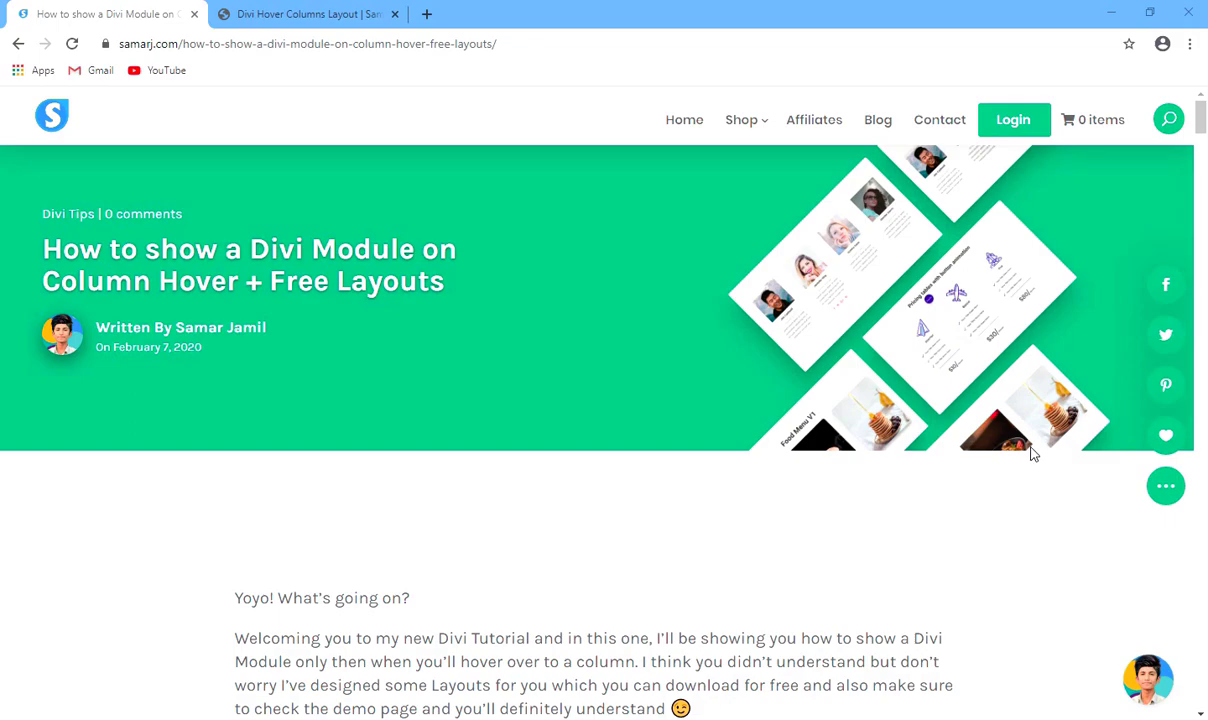
Step: View the article's layout pack download offer and its newsletter sign-up form, and close the form without subscribing
scroll(768, 345, down, 5)
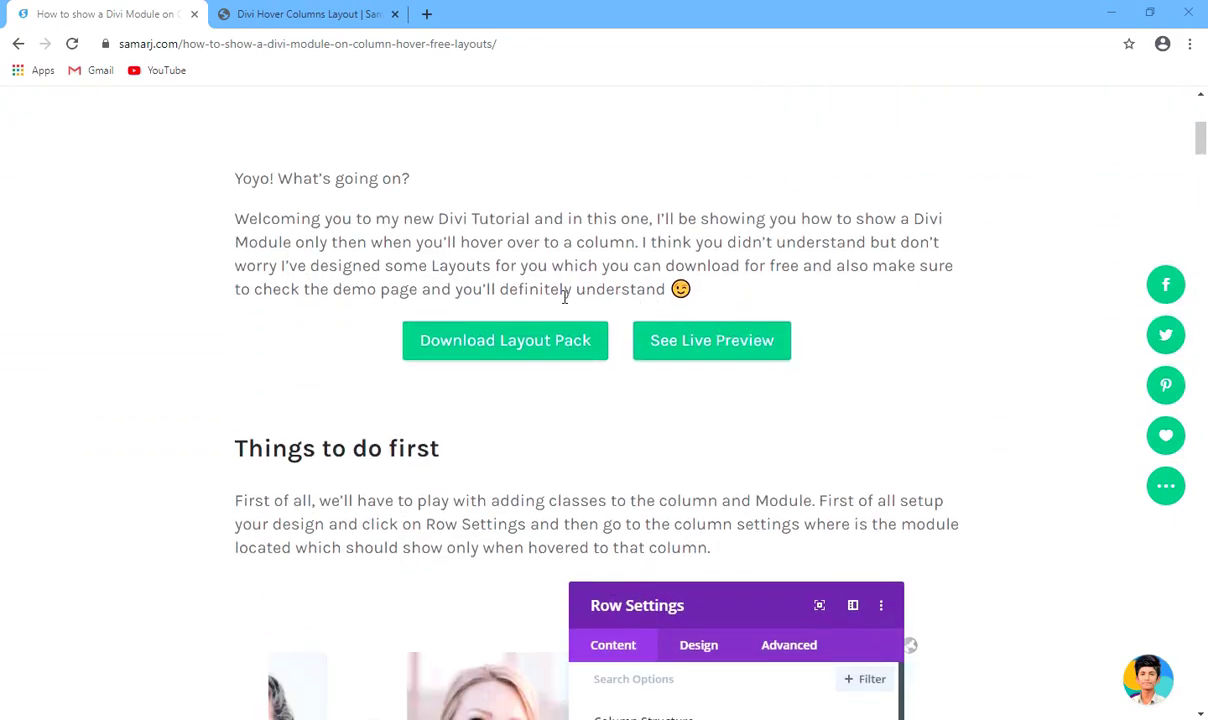
click(506, 342)
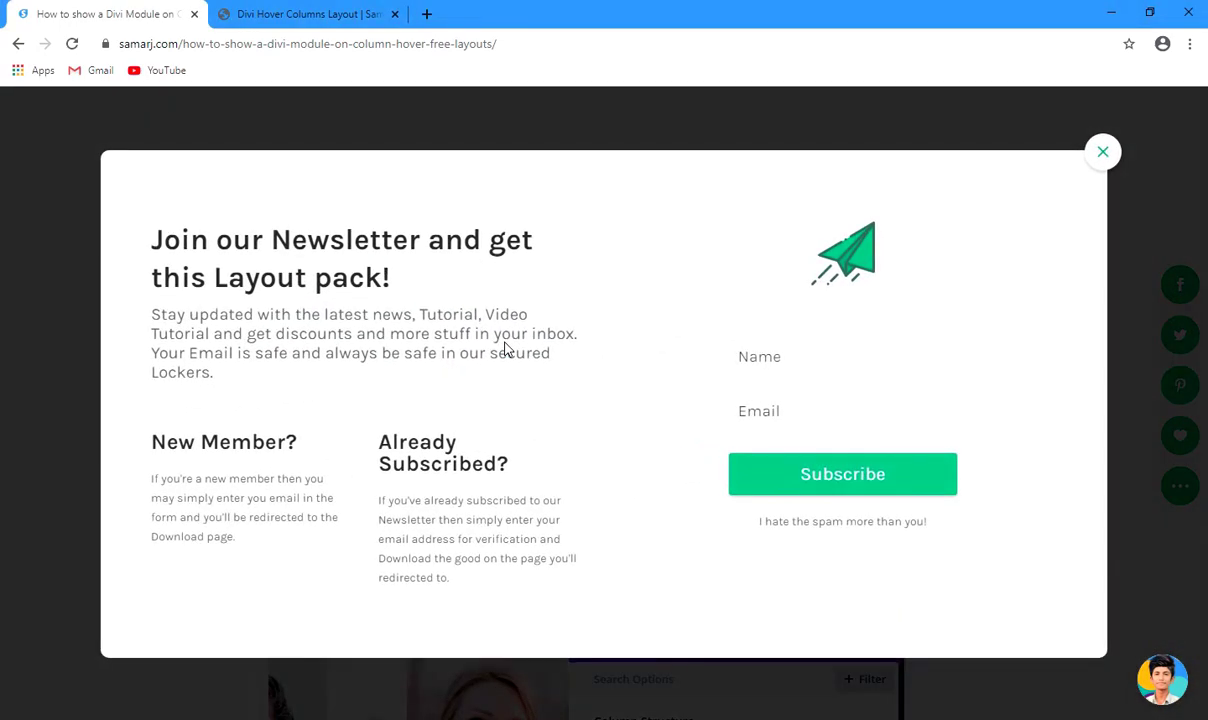
click(798, 352)
click(760, 406)
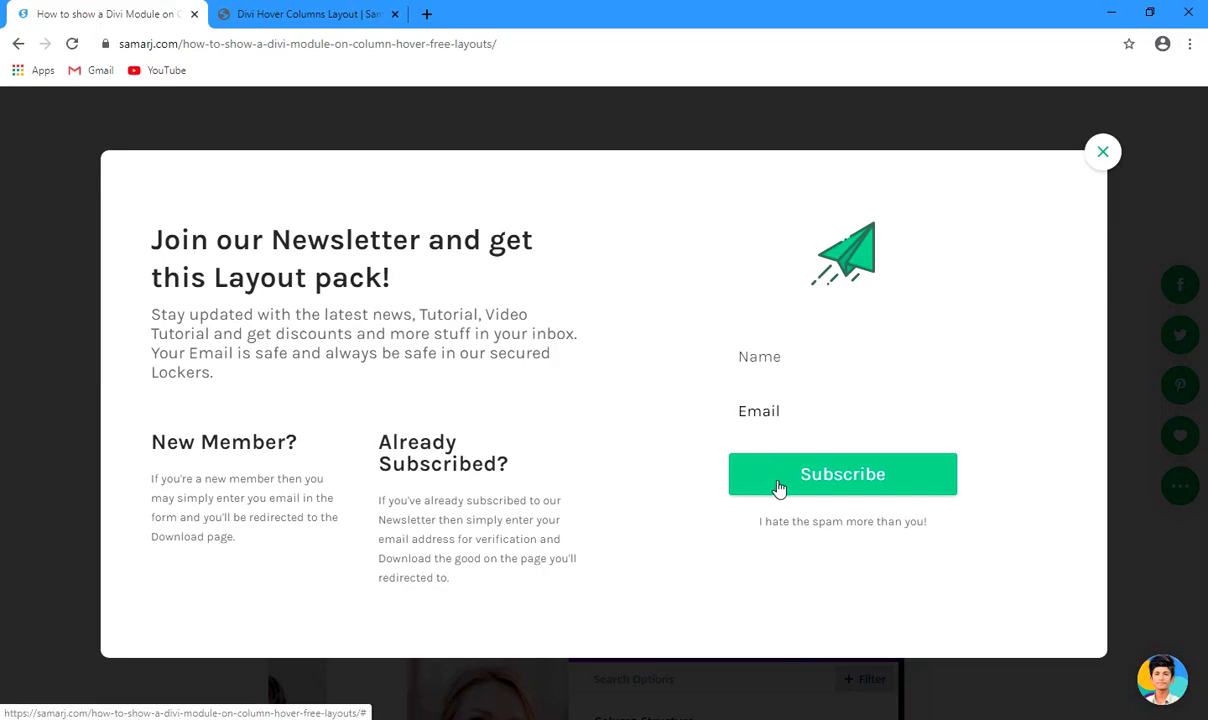
click(1099, 166)
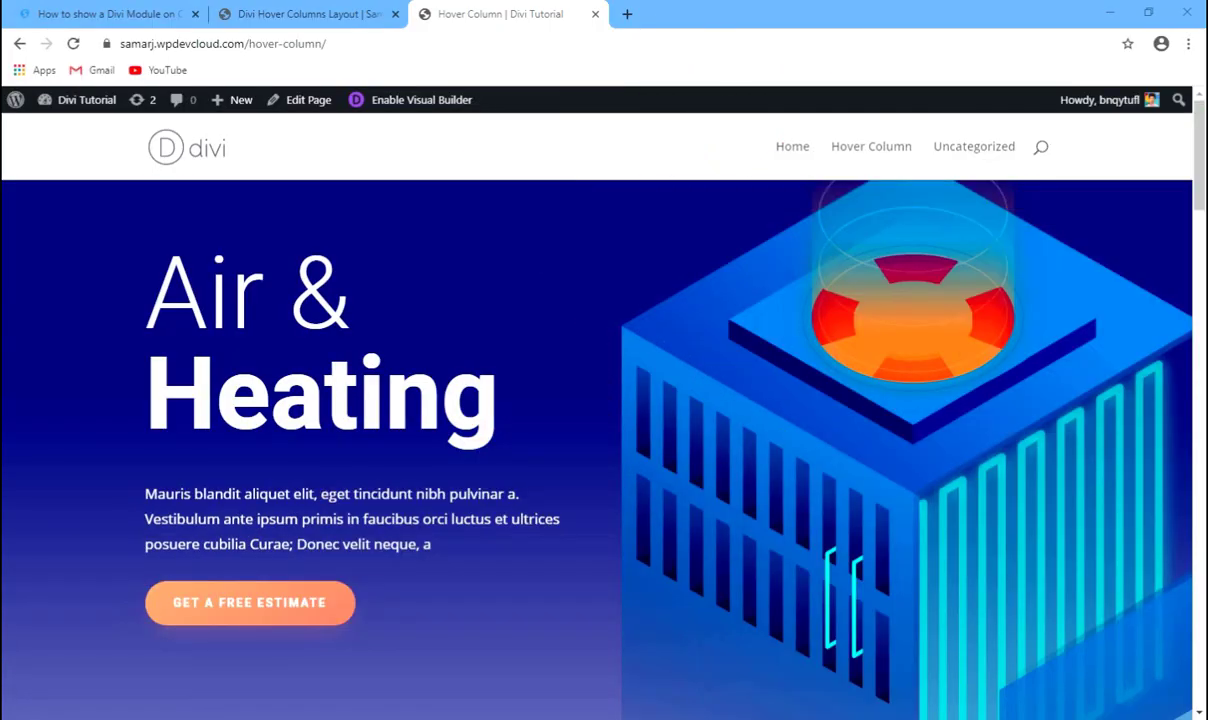
Step: Look over the Hover Column page down to the HVAC Services section and open the page in the Visual Builder
scroll(1199, 229, down, 4)
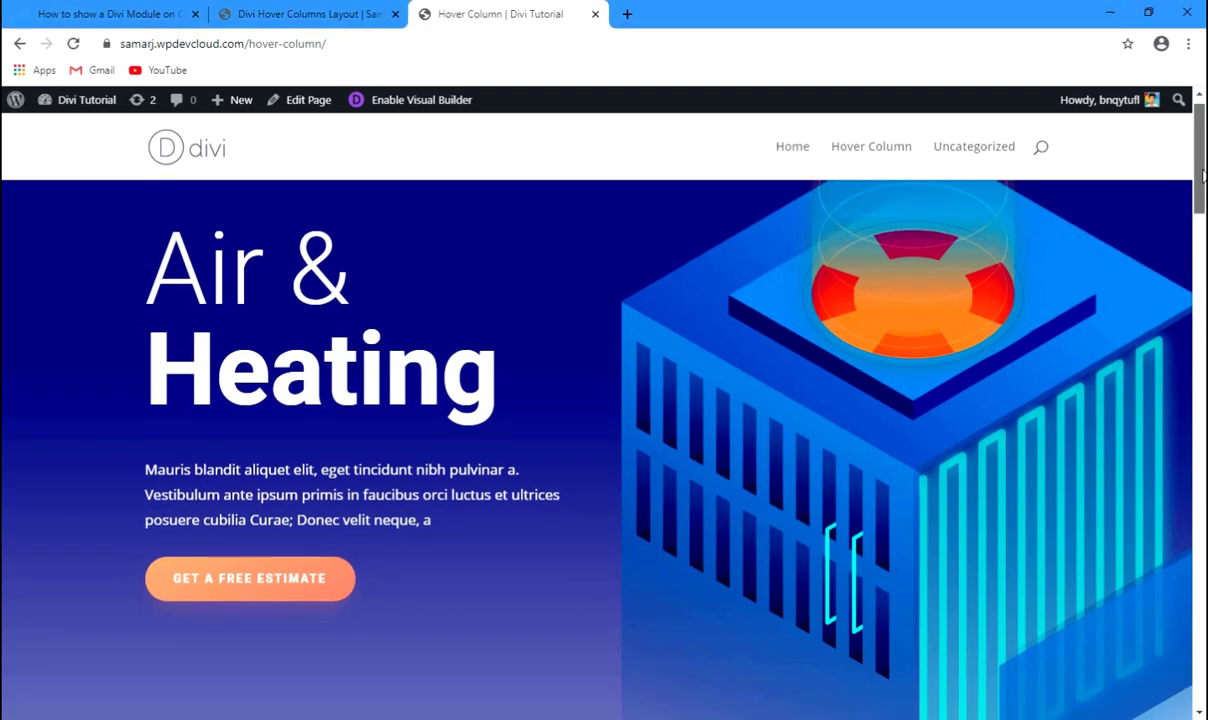
drag(1199, 229, 1185, 268)
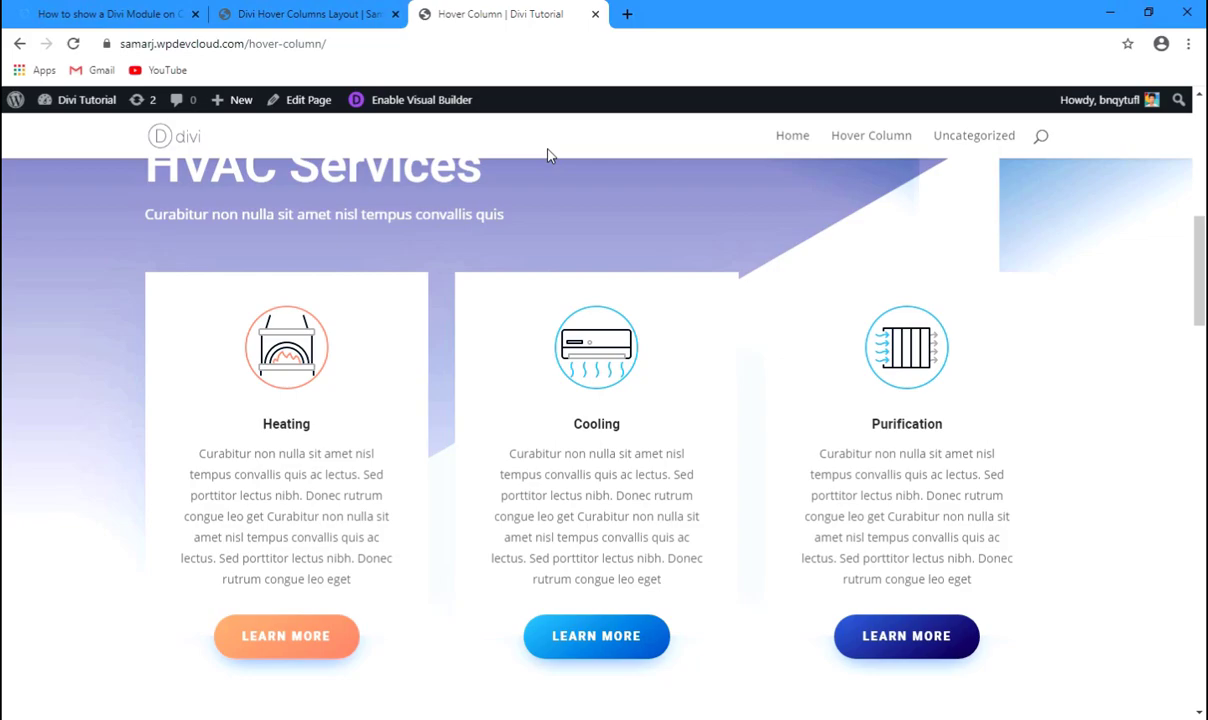
click(408, 102)
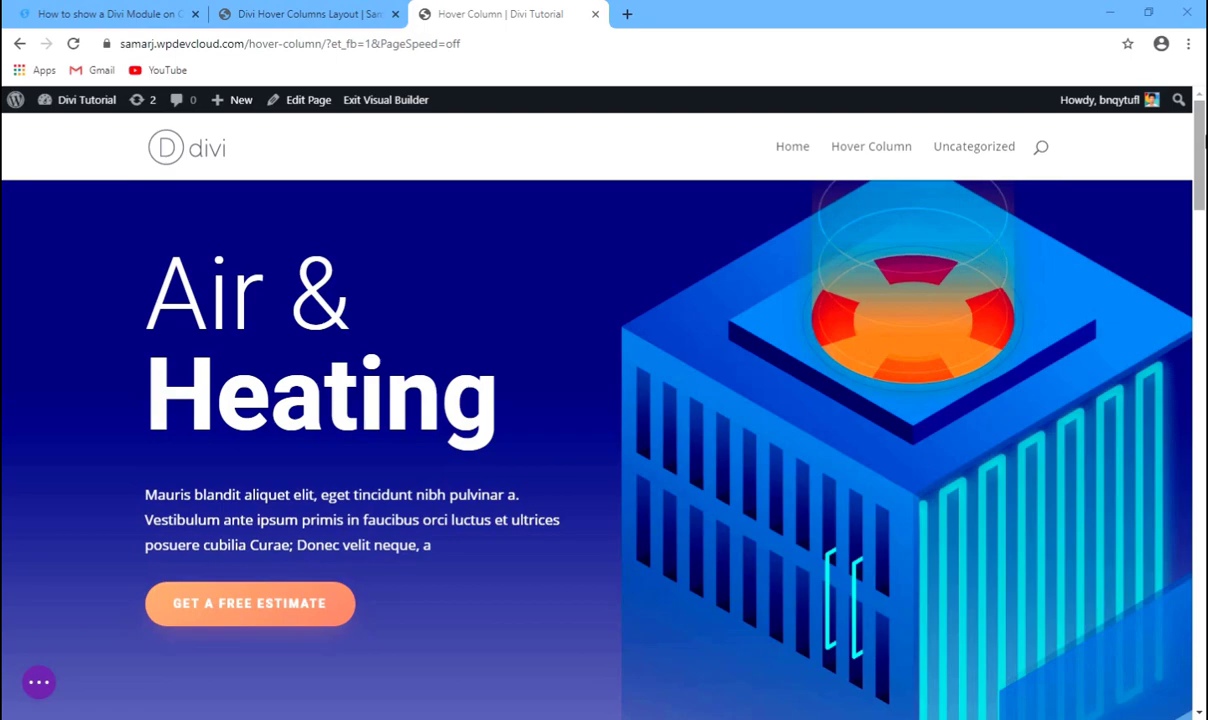
Step: Give the first column of the HVAC Services three-column row the CSS class "col"
drag(1201, 145, 1201, 252)
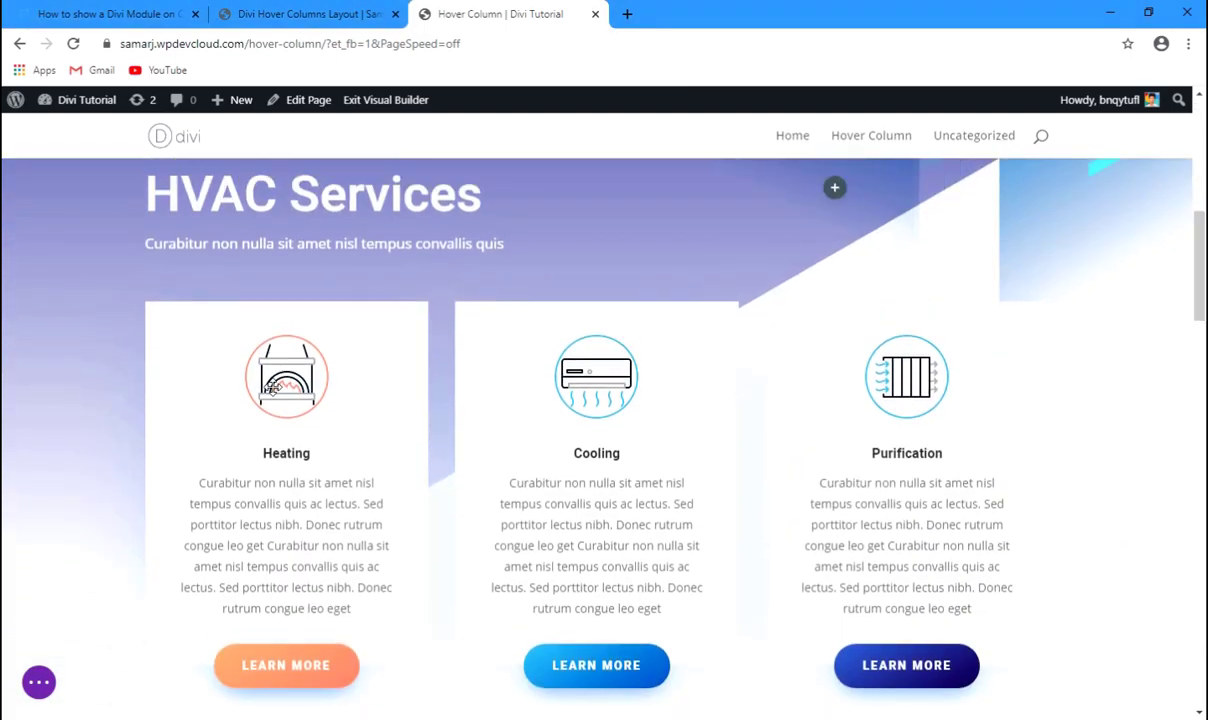
mouse_move(272, 394)
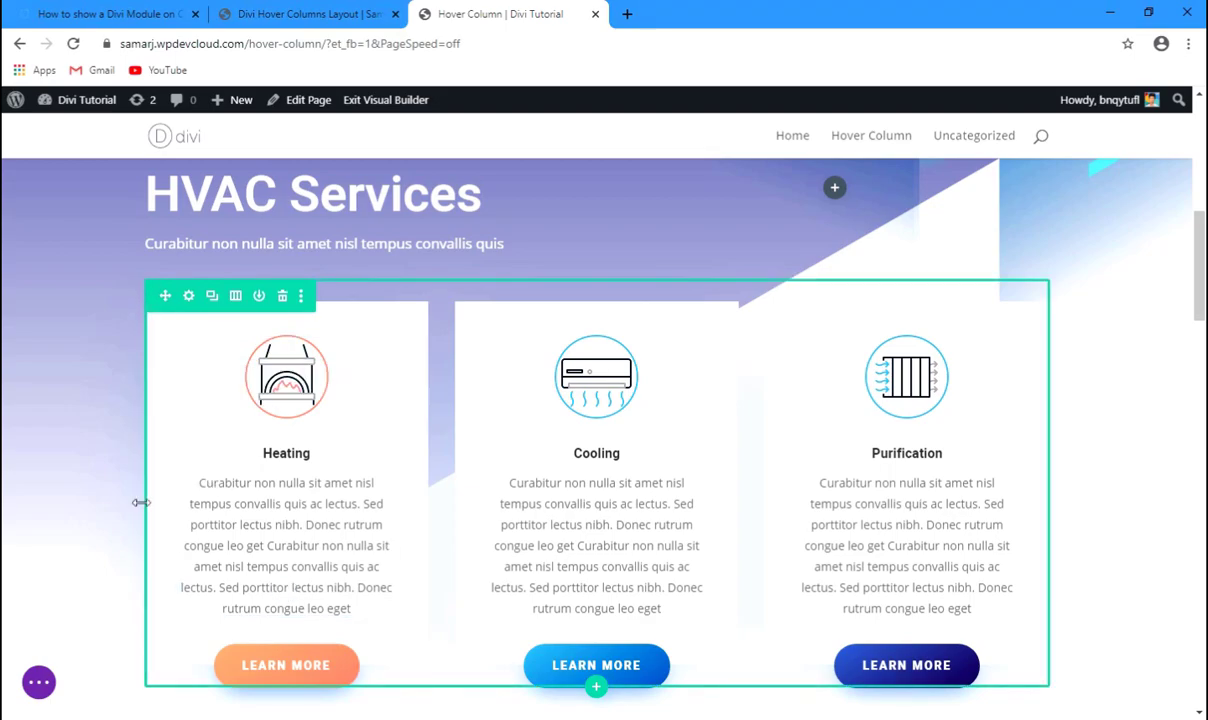
mouse_move(378, 358)
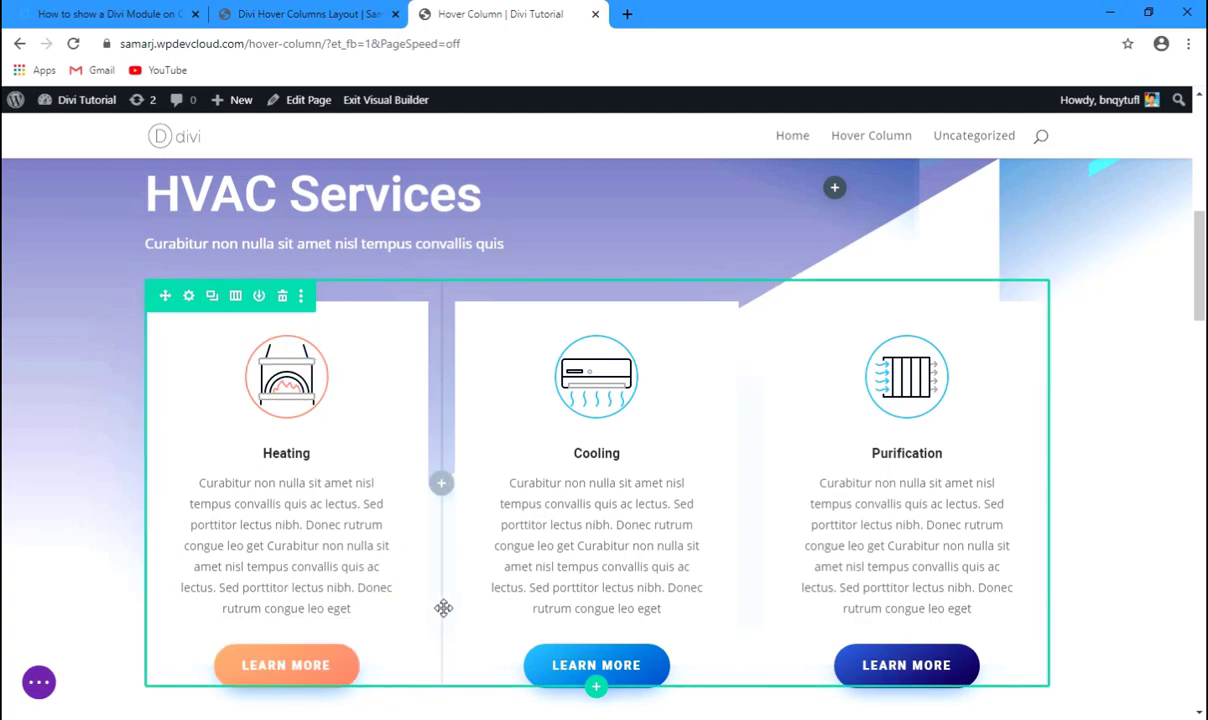
click(186, 308)
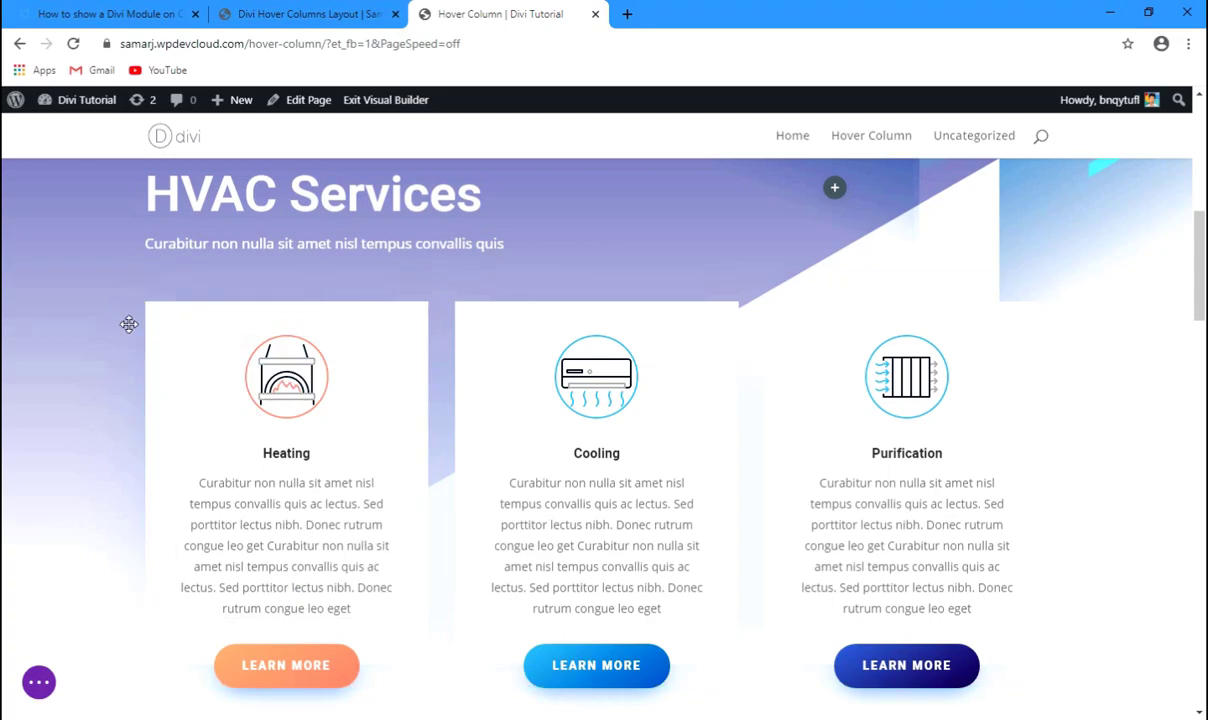
drag(443, 220, 613, 225)
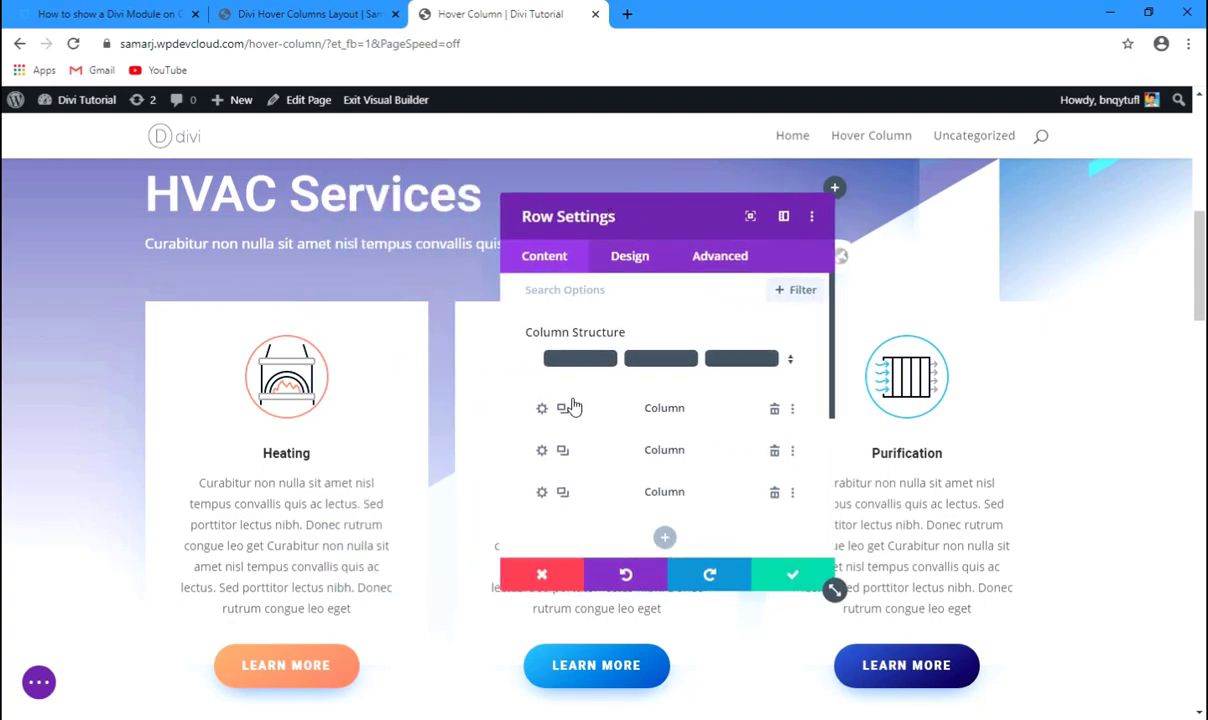
click(541, 410)
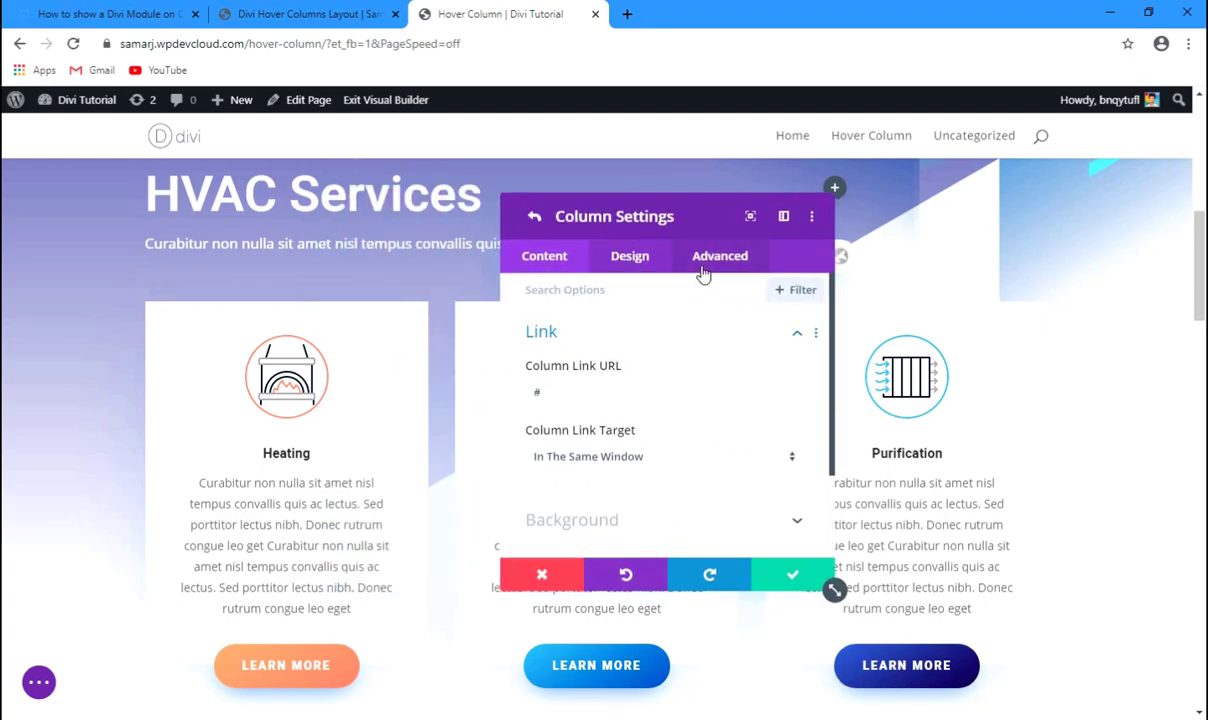
click(702, 262)
click(598, 338)
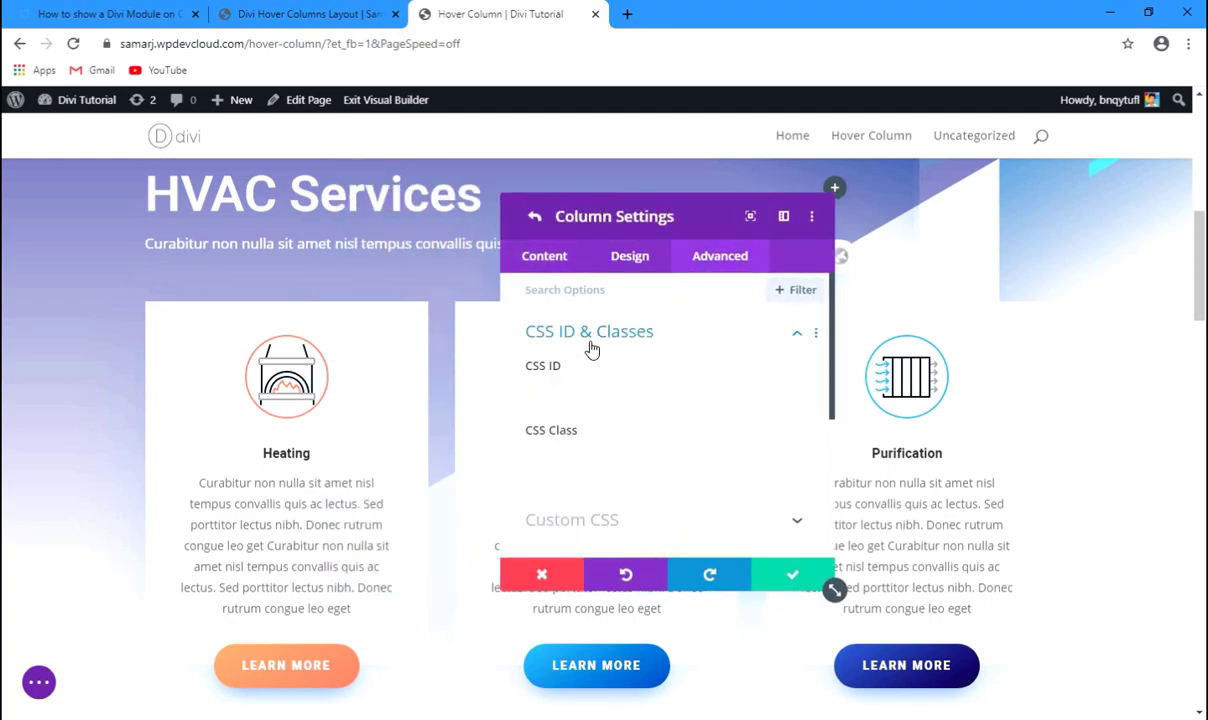
click(540, 452)
text(col)
Step: Copy the first column's CSS ID & Classes styles and paste them onto the row's second and third columns
right_click(566, 342)
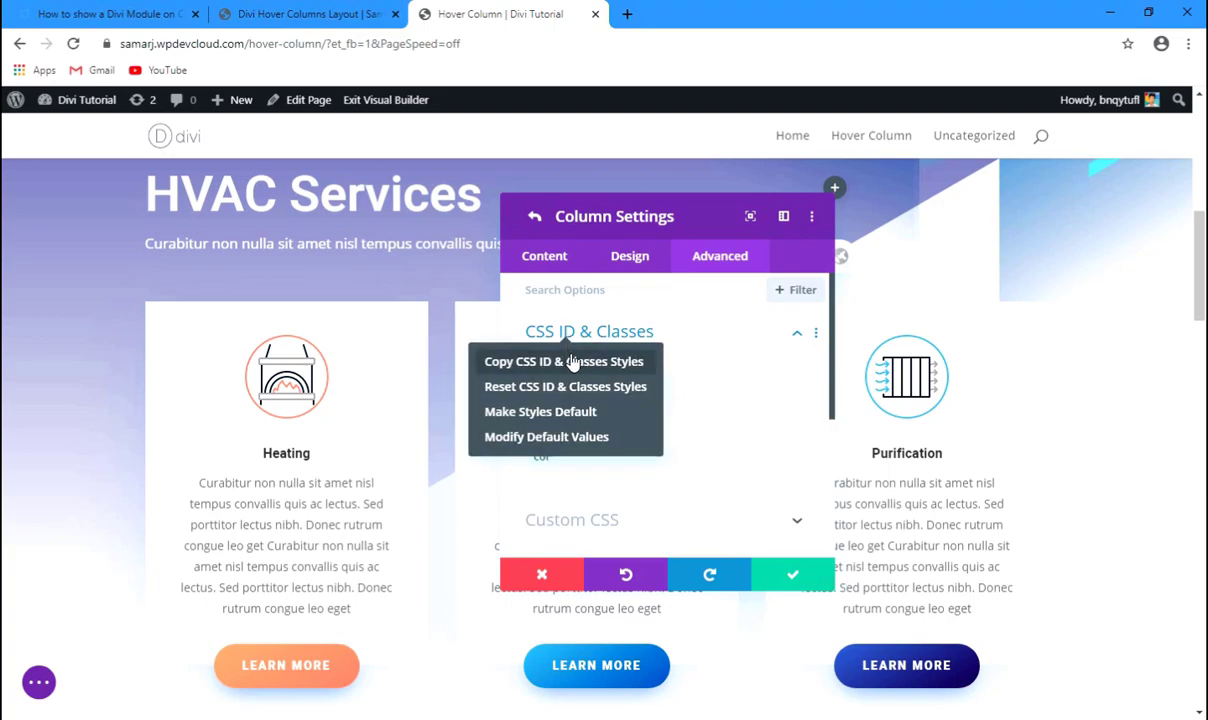
click(632, 364)
click(535, 216)
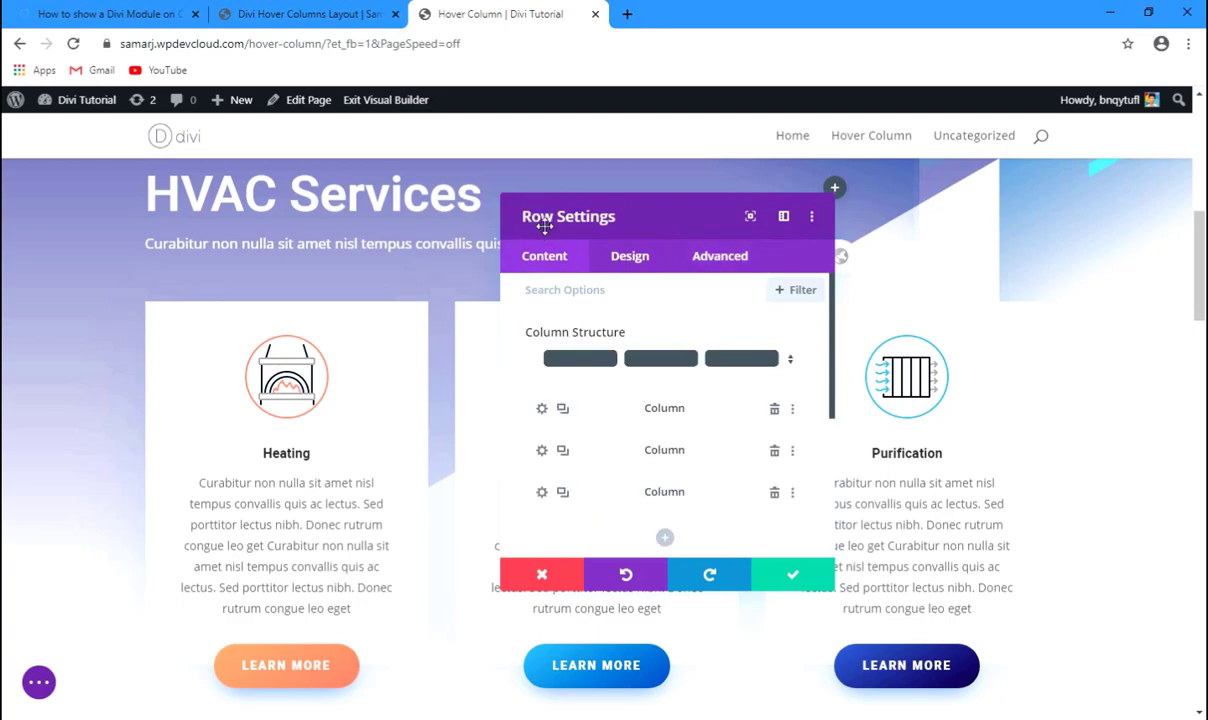
right_click(540, 453)
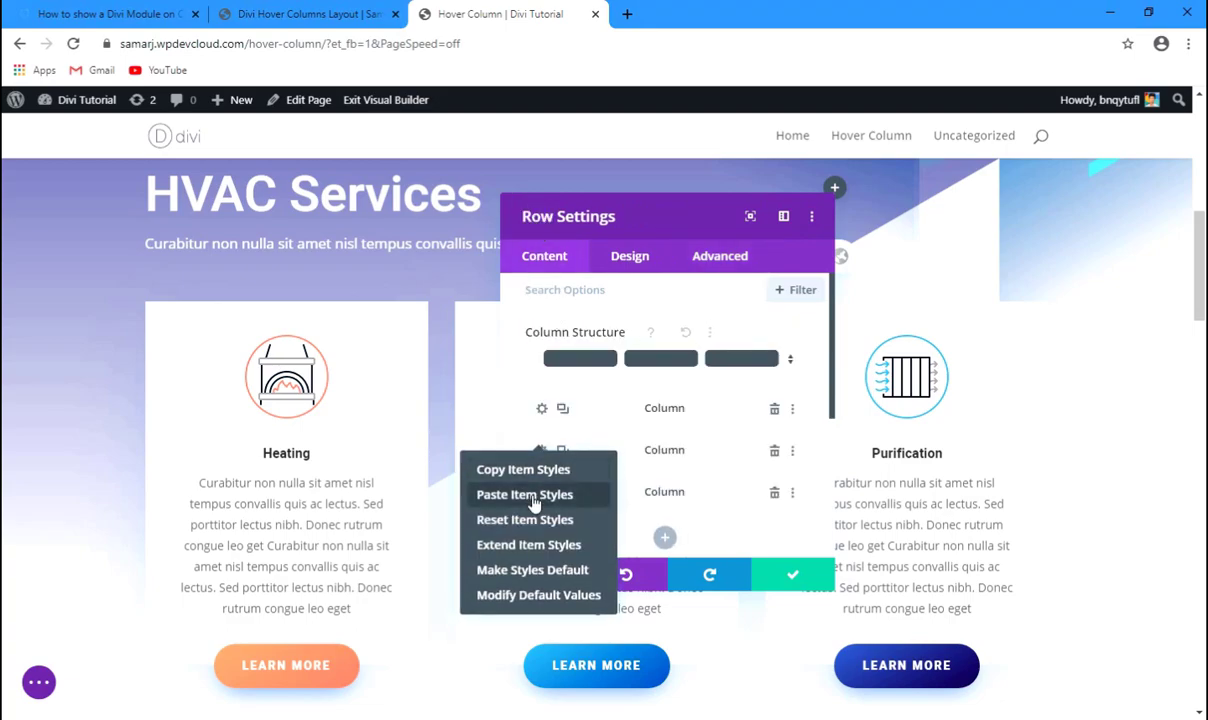
click(537, 491)
right_click(543, 497)
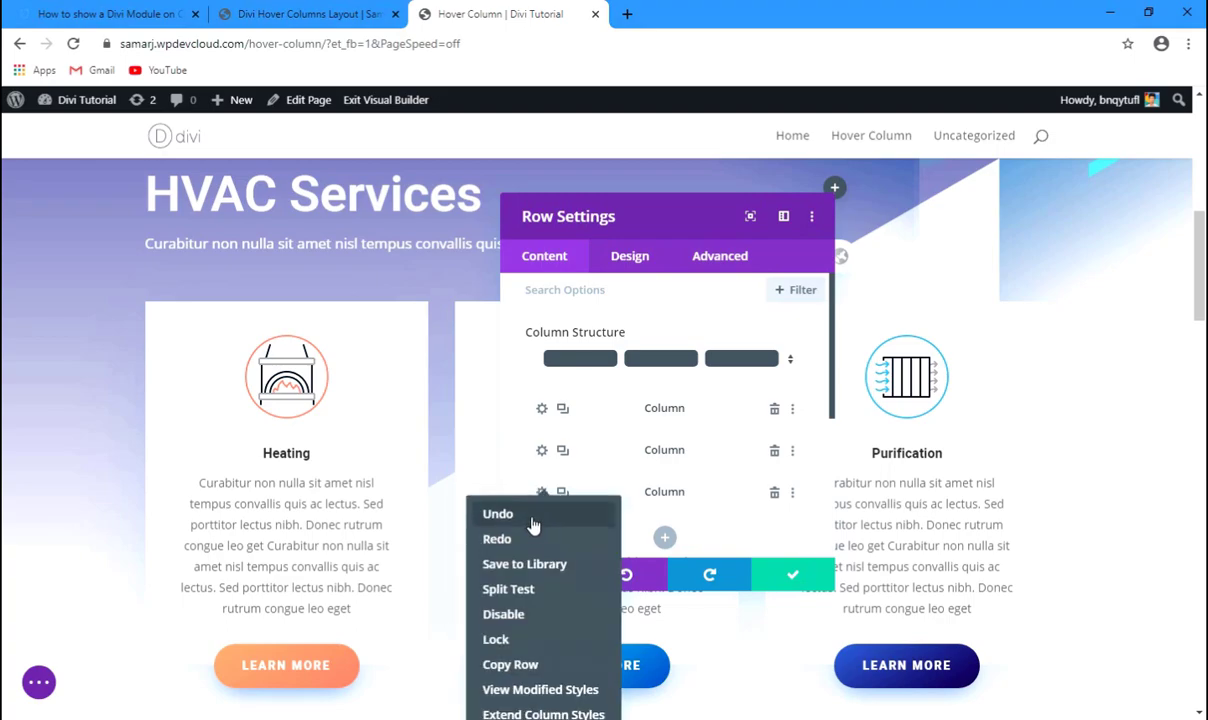
right_click(632, 492)
click(710, 490)
right_click(715, 482)
click(674, 516)
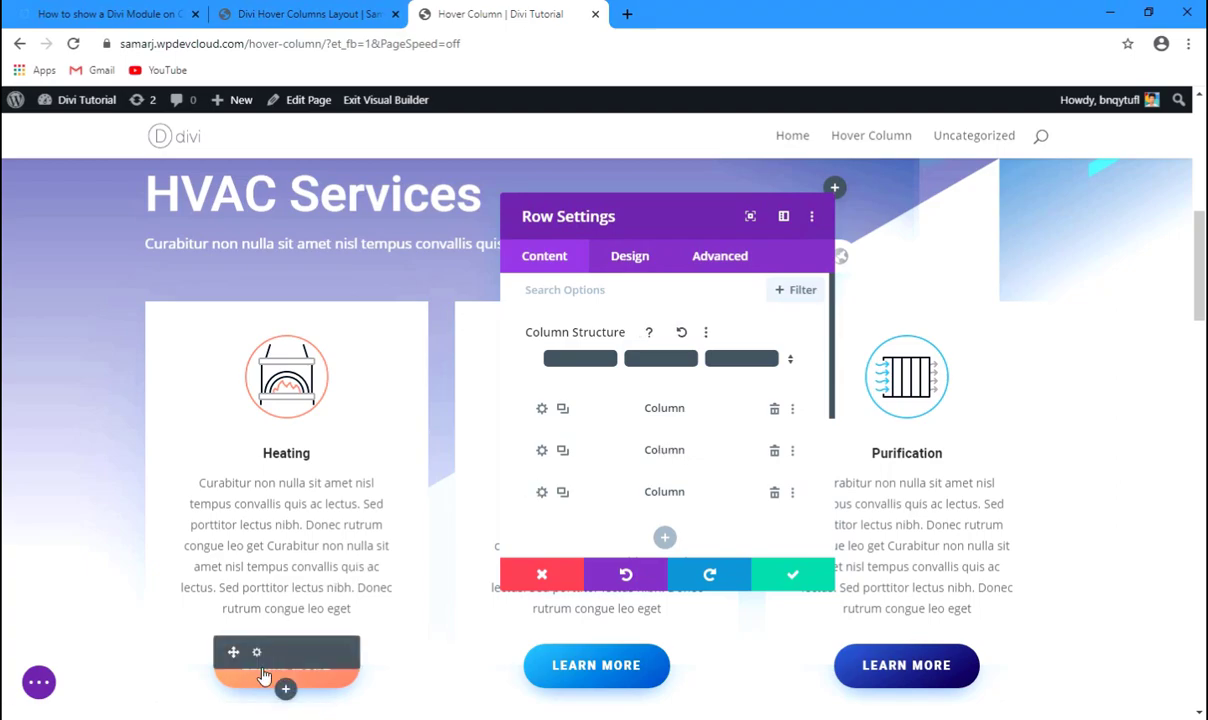
Step: Set the CSS class of the Learn More button in the Heating column to "button"
click(264, 676)
click(726, 262)
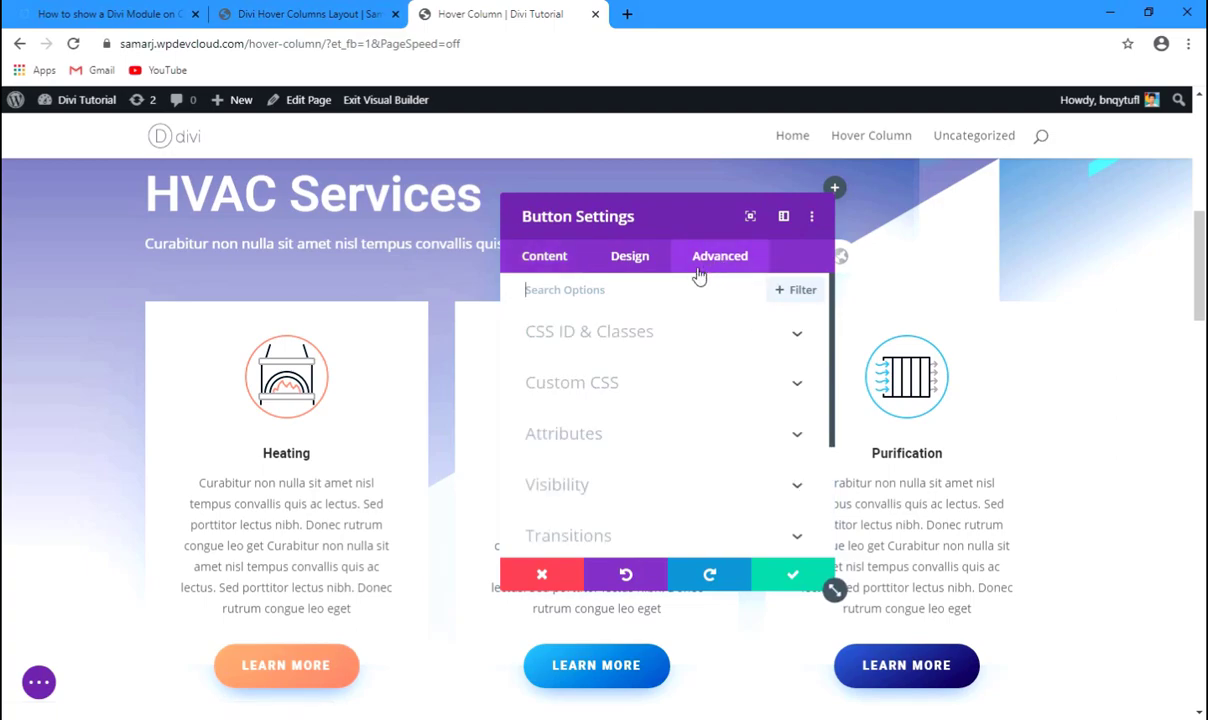
click(610, 334)
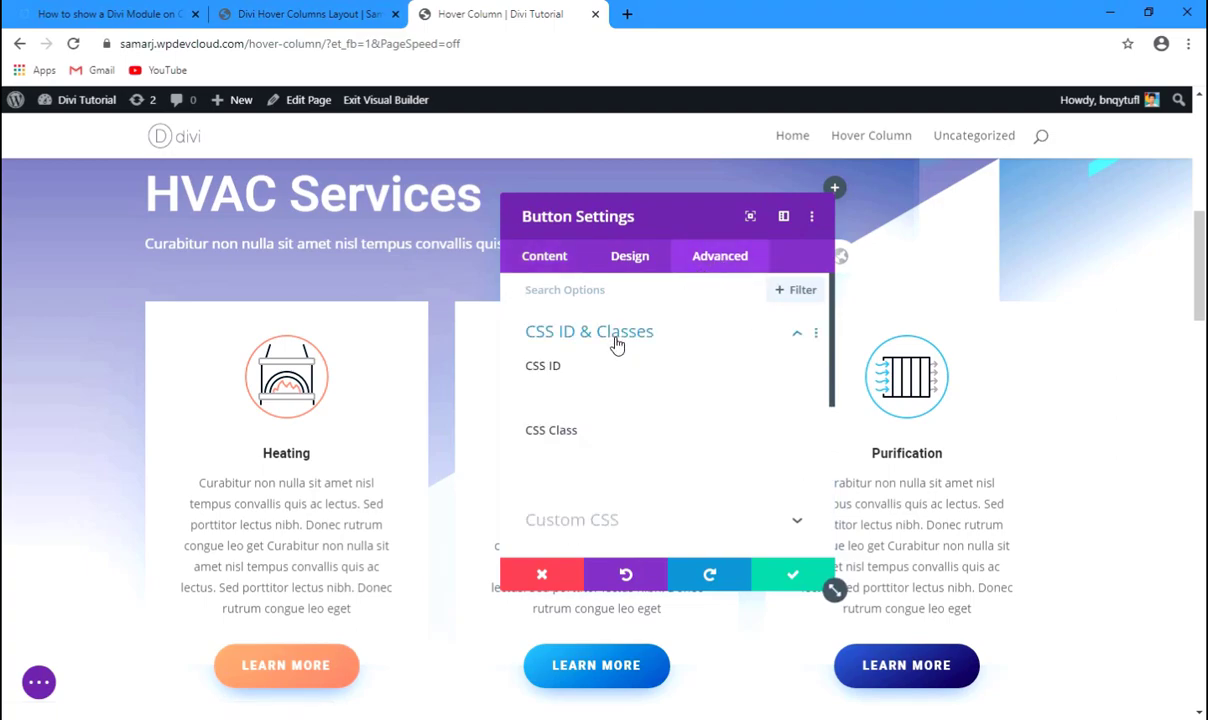
click(559, 457)
text(butt)
Step: Copy the Heating button's CSS ID & Classes styles to the Cooling and Purification buttons and save the button settings
right_click(553, 334)
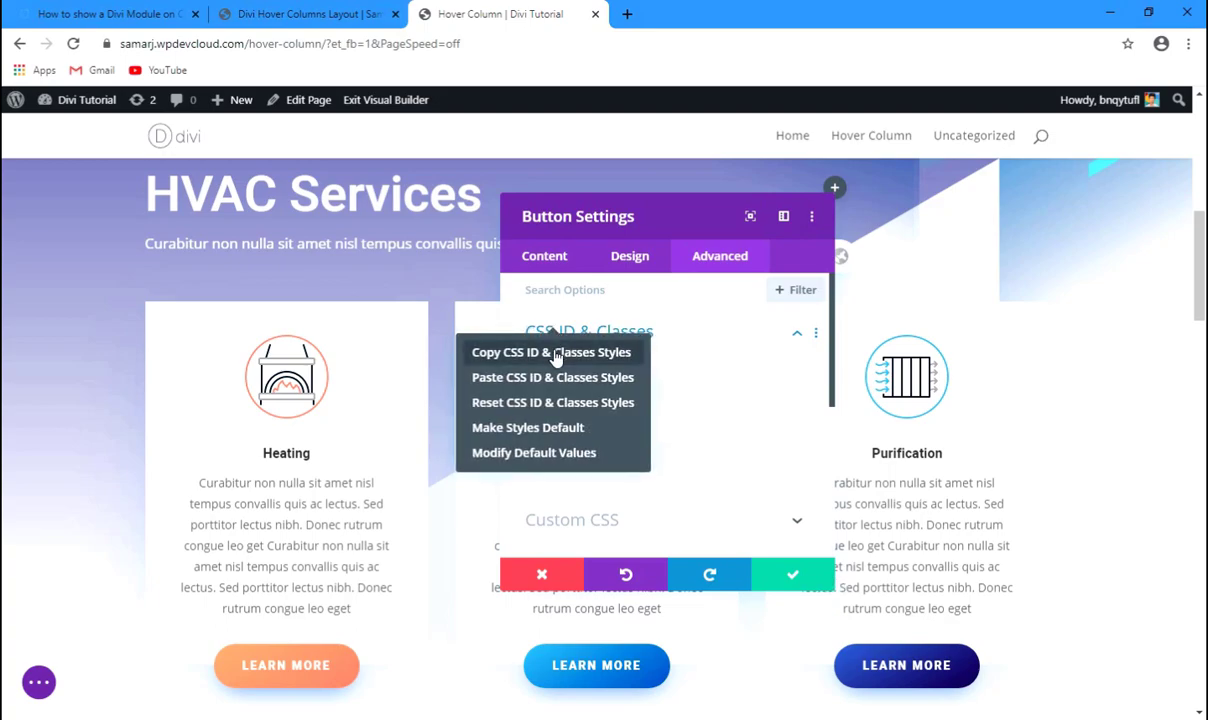
click(553, 352)
right_click(555, 666)
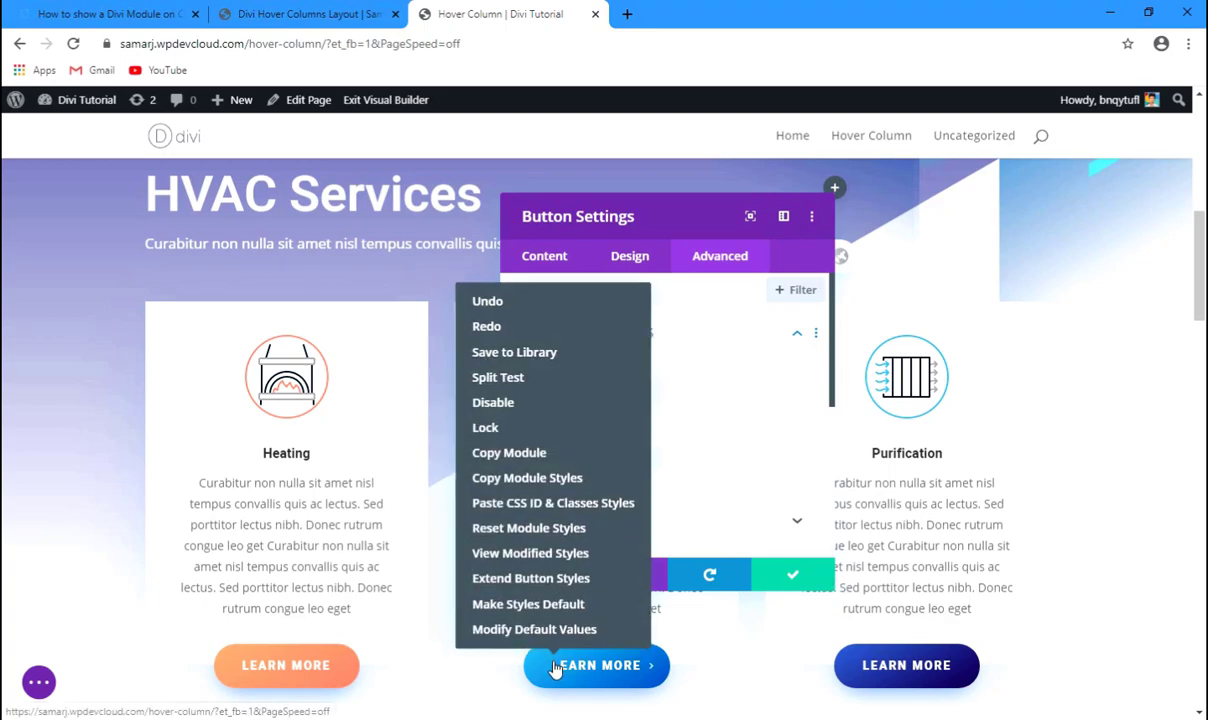
click(553, 503)
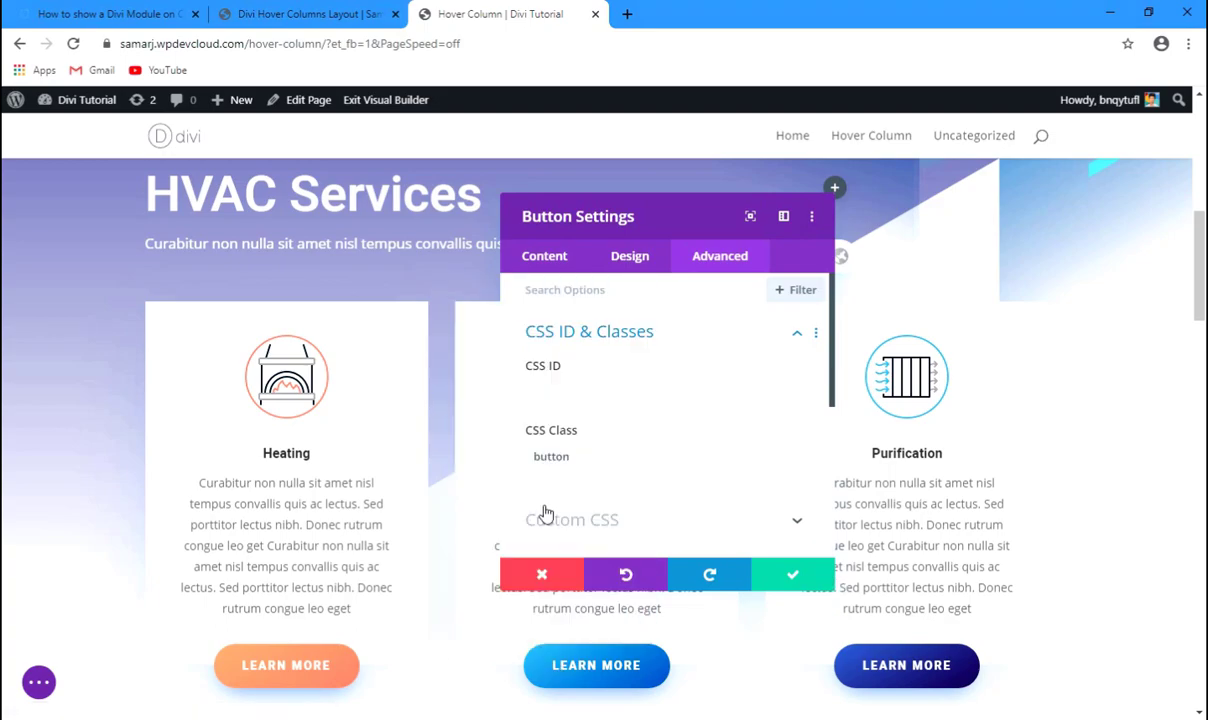
right_click(922, 677)
click(868, 507)
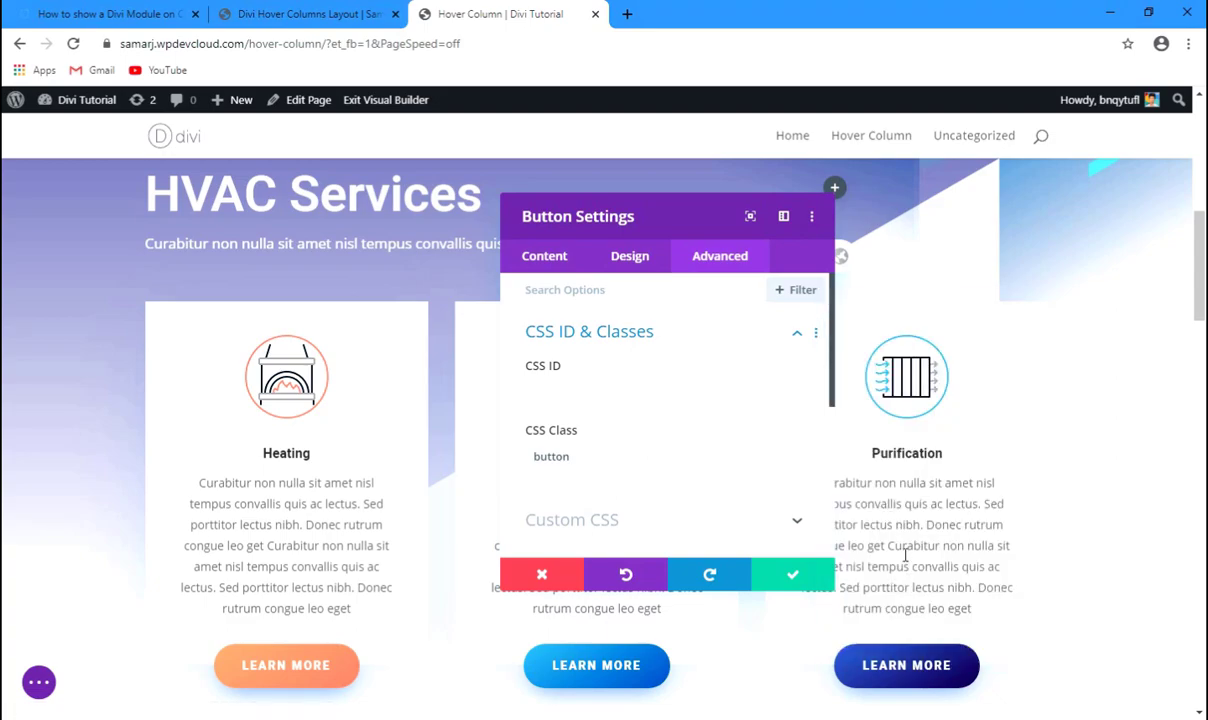
click(778, 574)
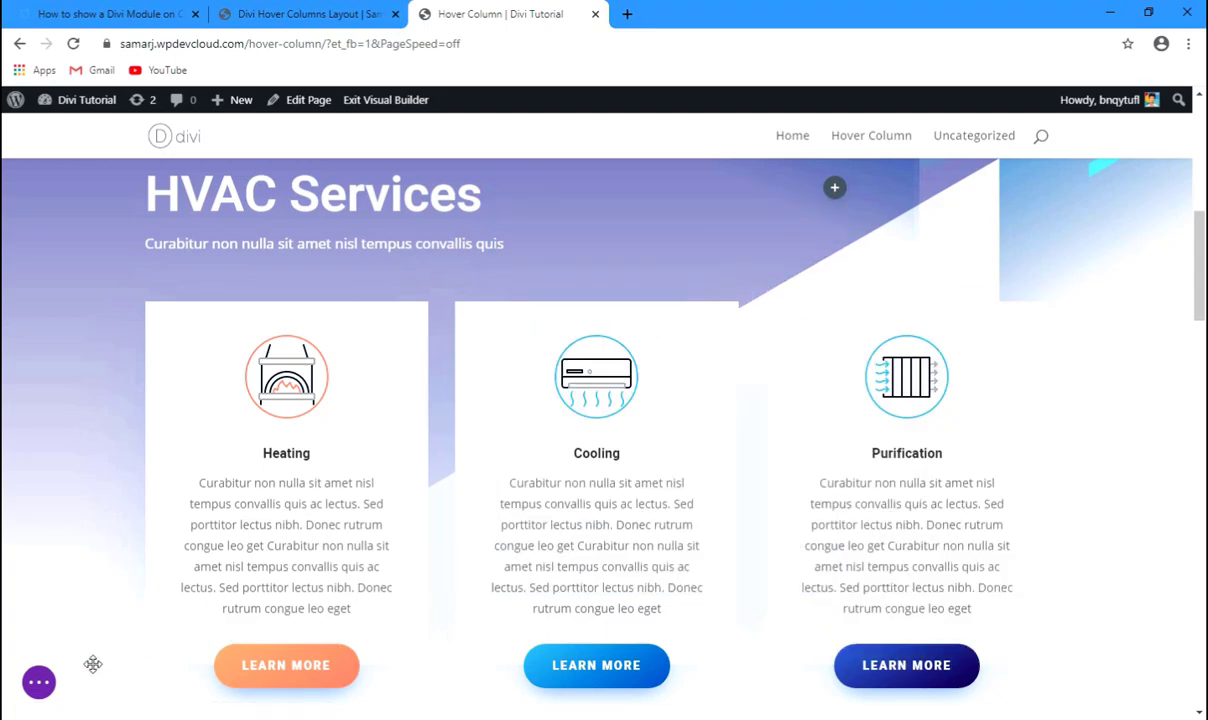
Step: Add a .button rule with opacity:0; to the page's custom CSS and start a new line below it
click(40, 680)
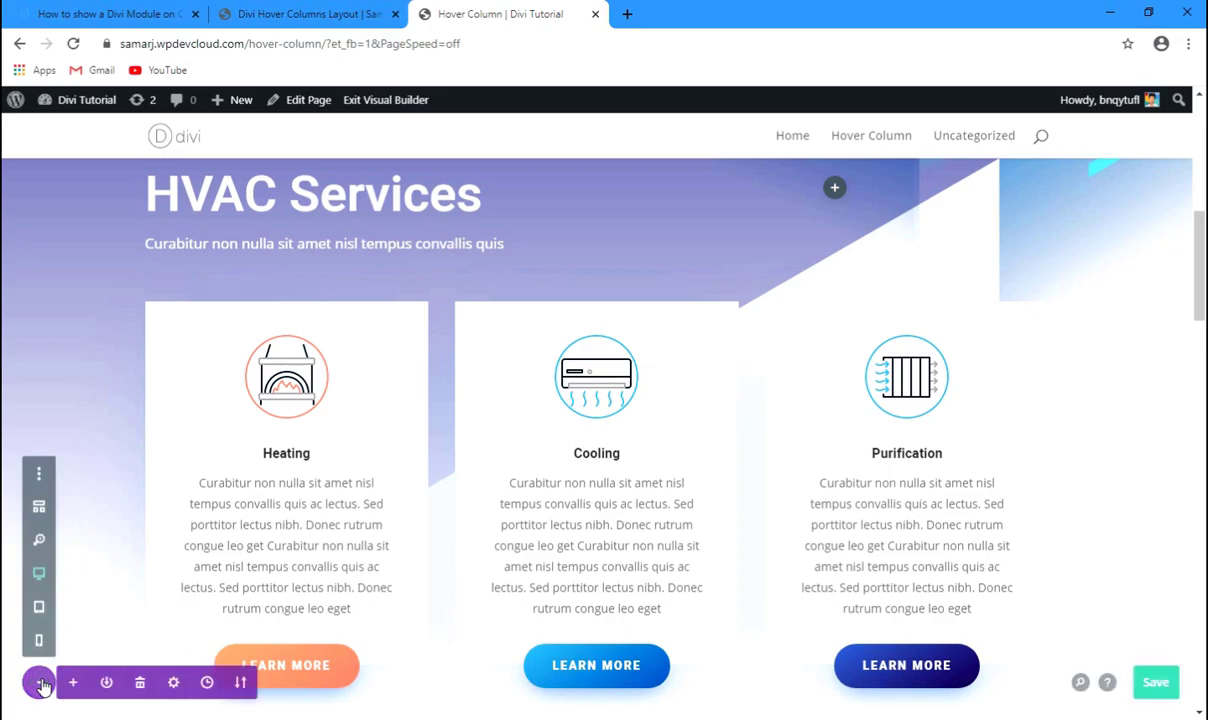
click(185, 682)
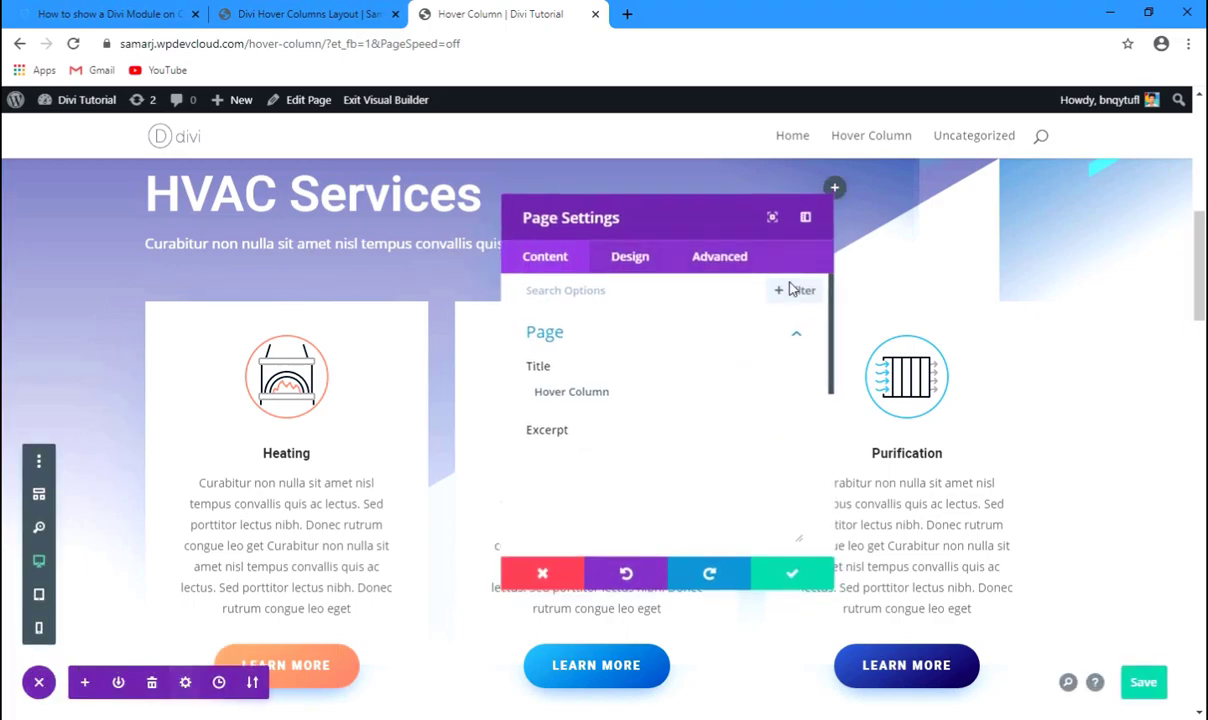
click(717, 258)
click(652, 340)
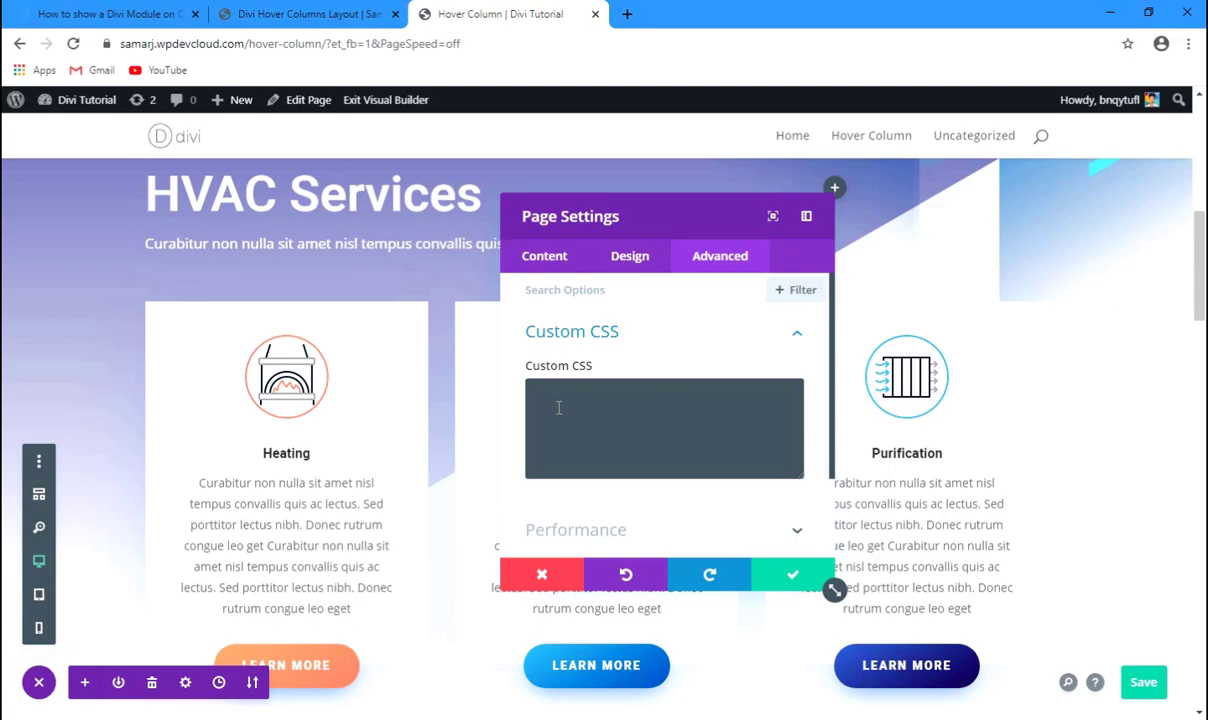
key(ctrl+s)
click(558, 408)
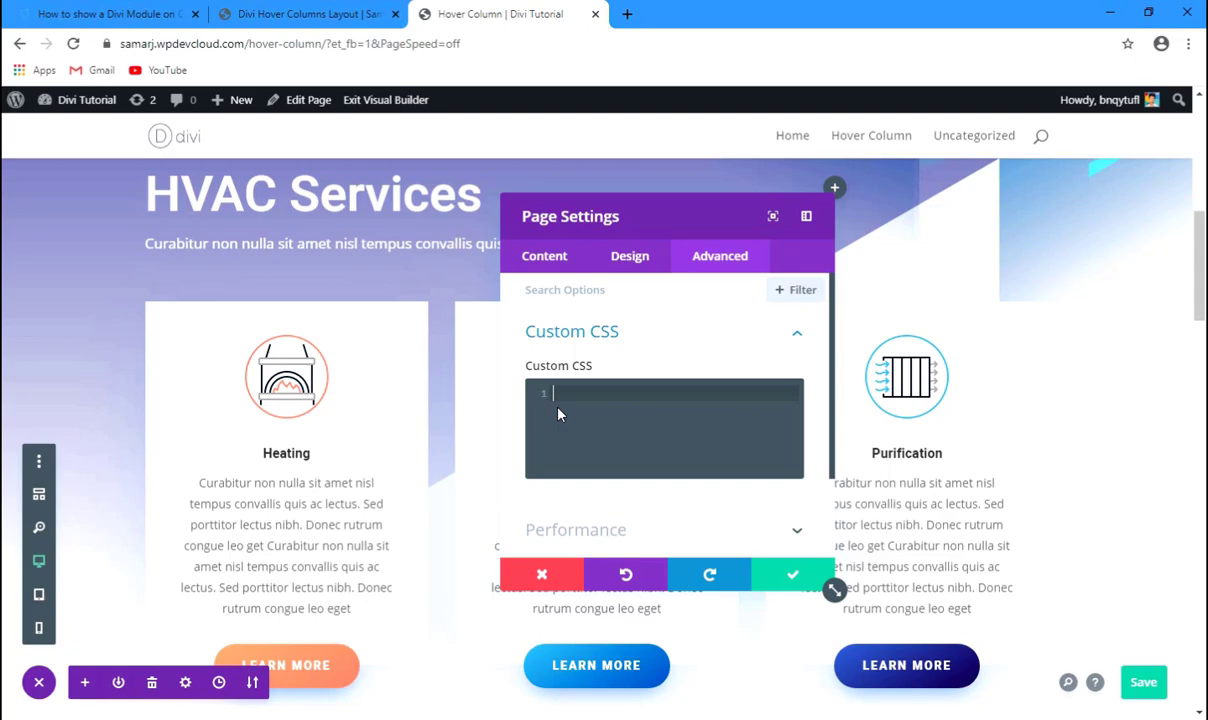
text(.button)
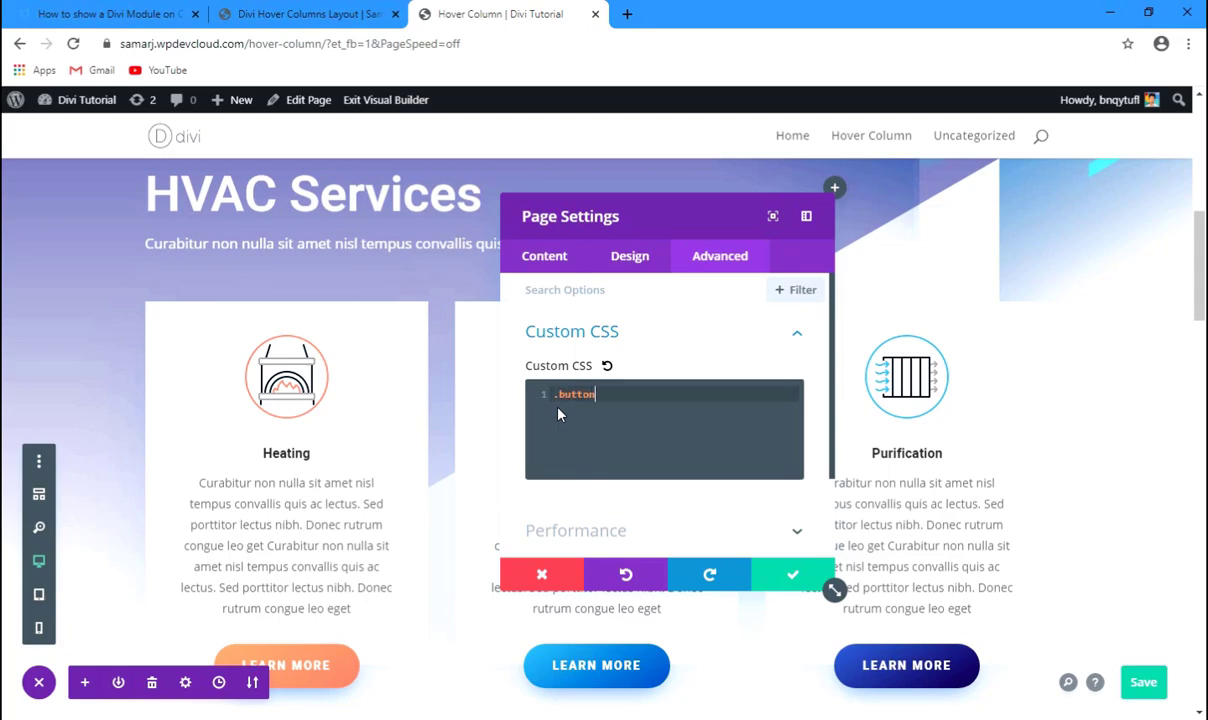
text({)
key(Return)
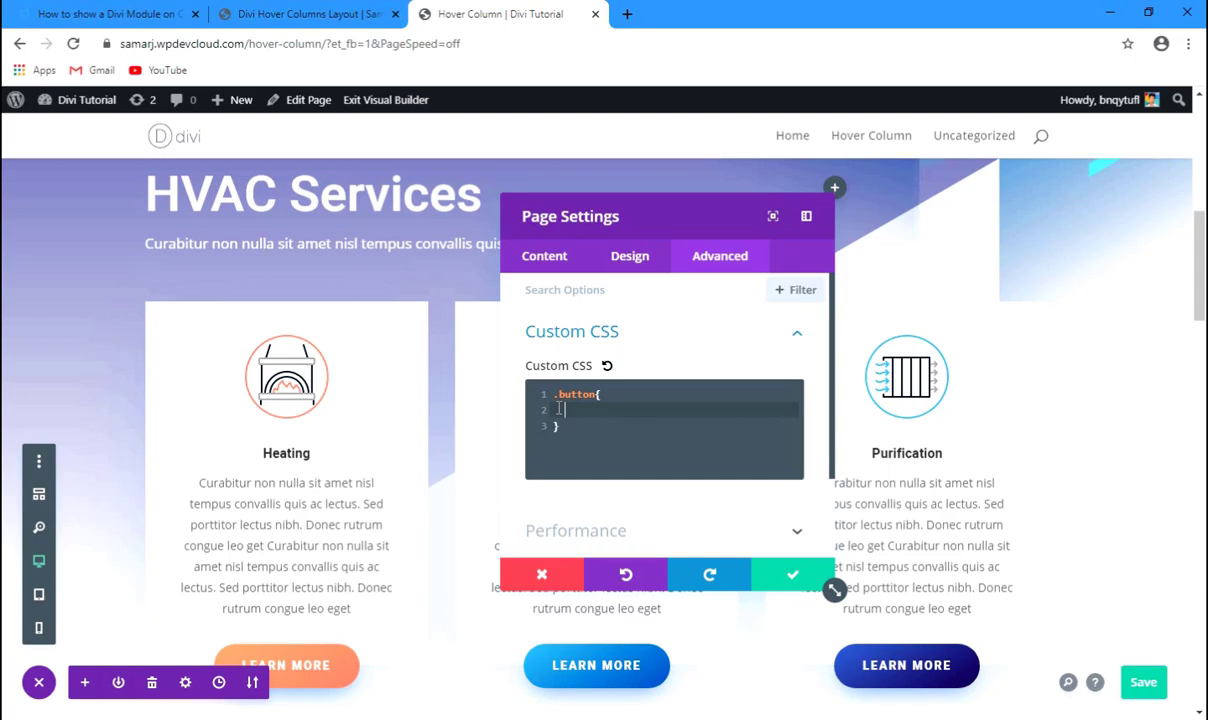
text(opacity:0;)
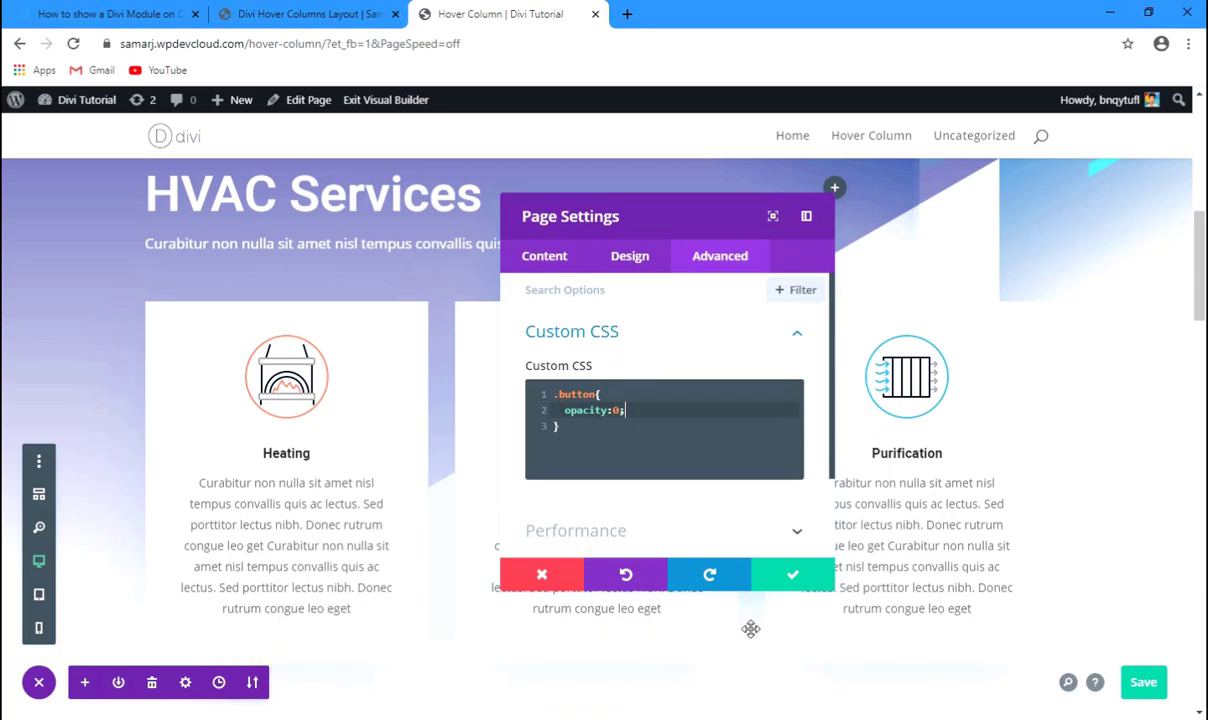
key(Down)
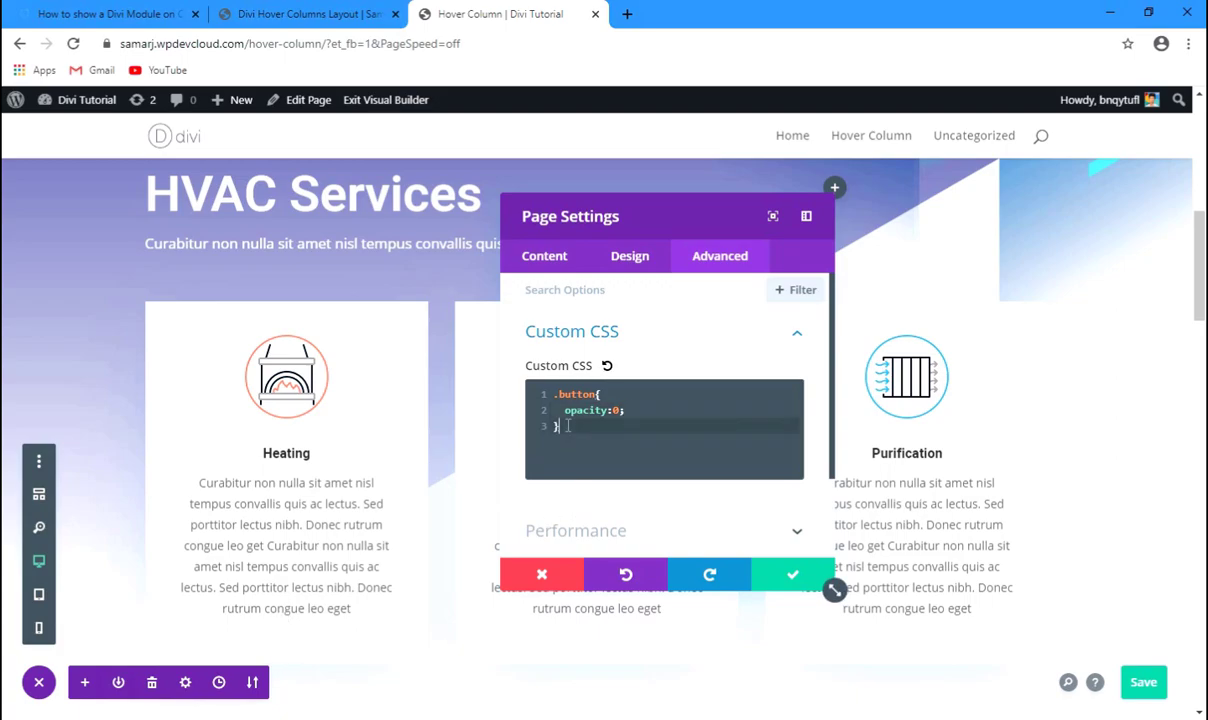
key(Return)
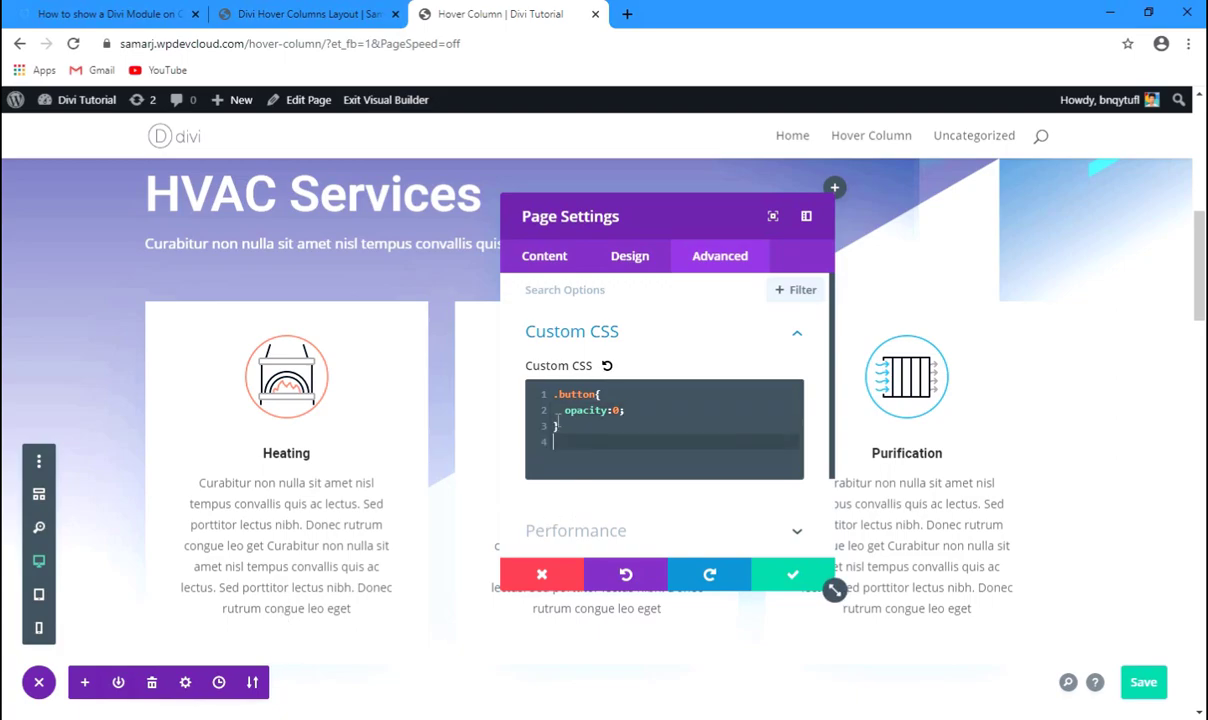
Step: Add a .col:hover .button rule with opacity:1; below the .button rule in the page's custom CSS
text(.col:hover .button{)
key(Return)
text(opa)
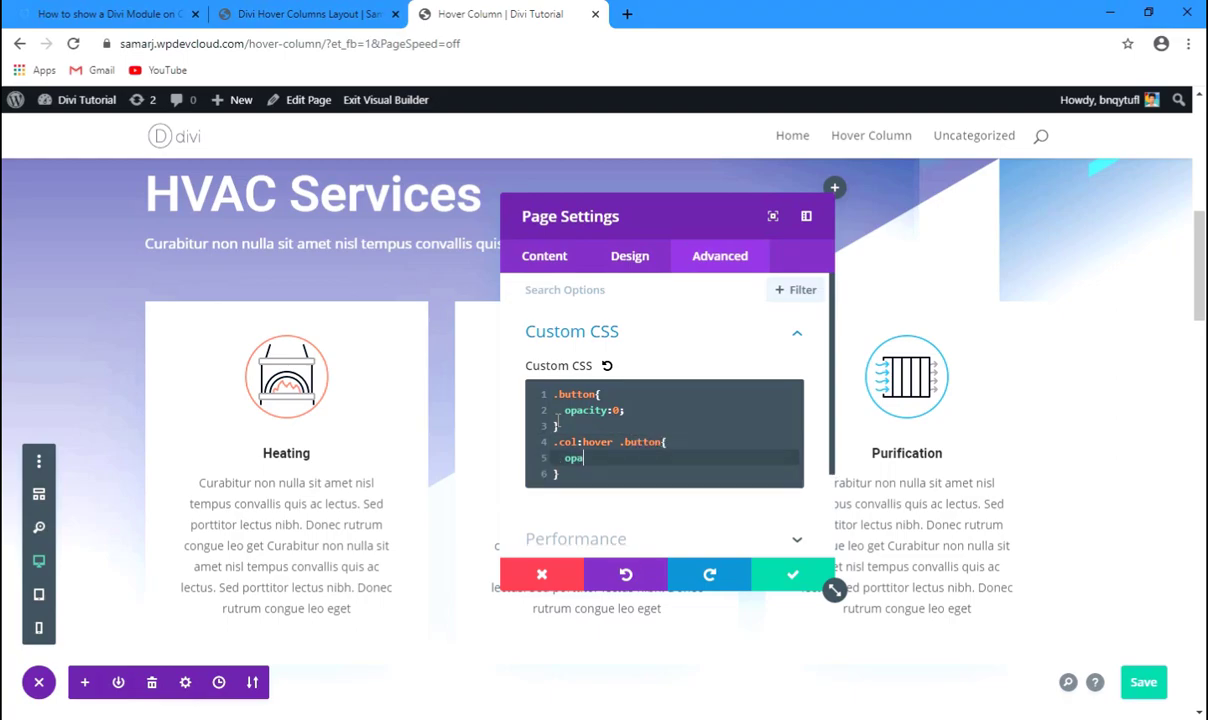
text(city:1;)
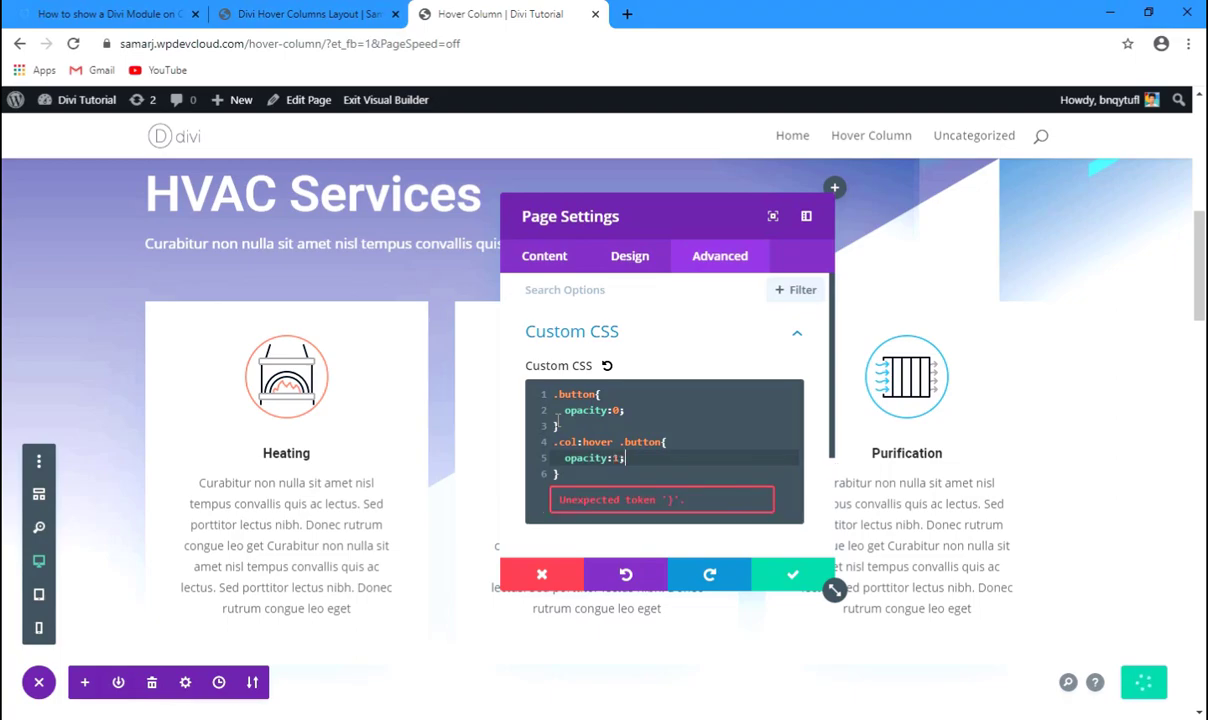
key(ctrl+z)
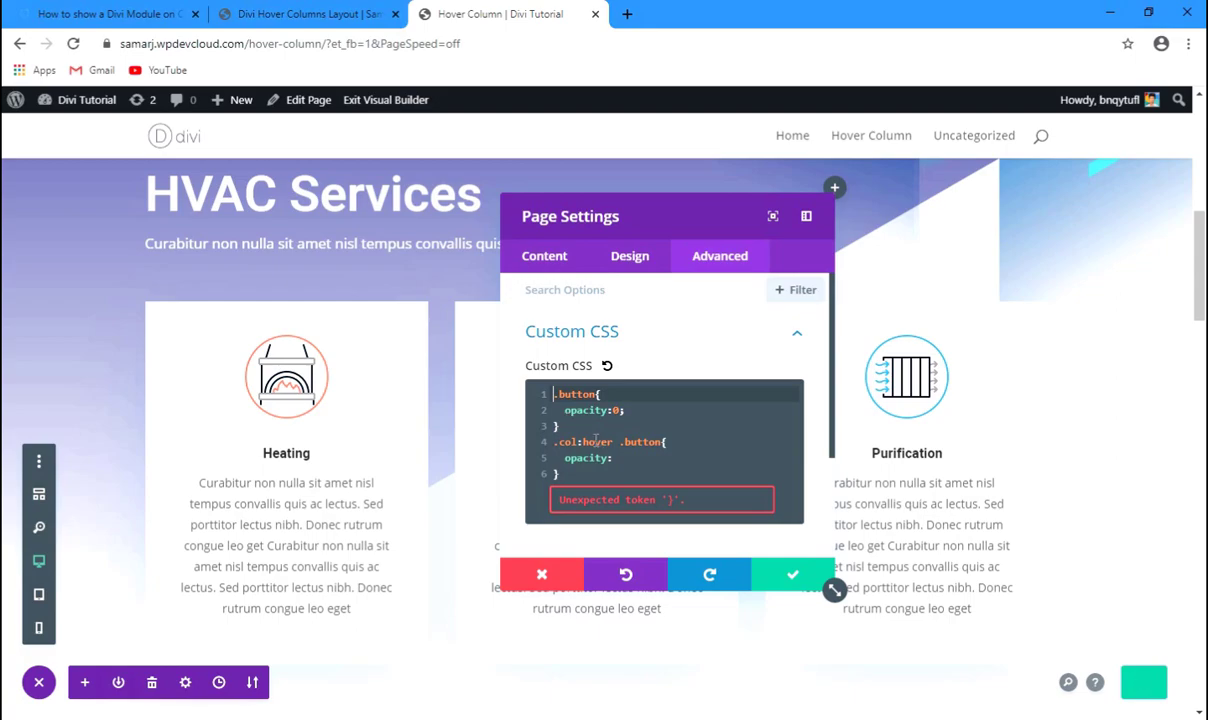
click(616, 458)
text(1;)
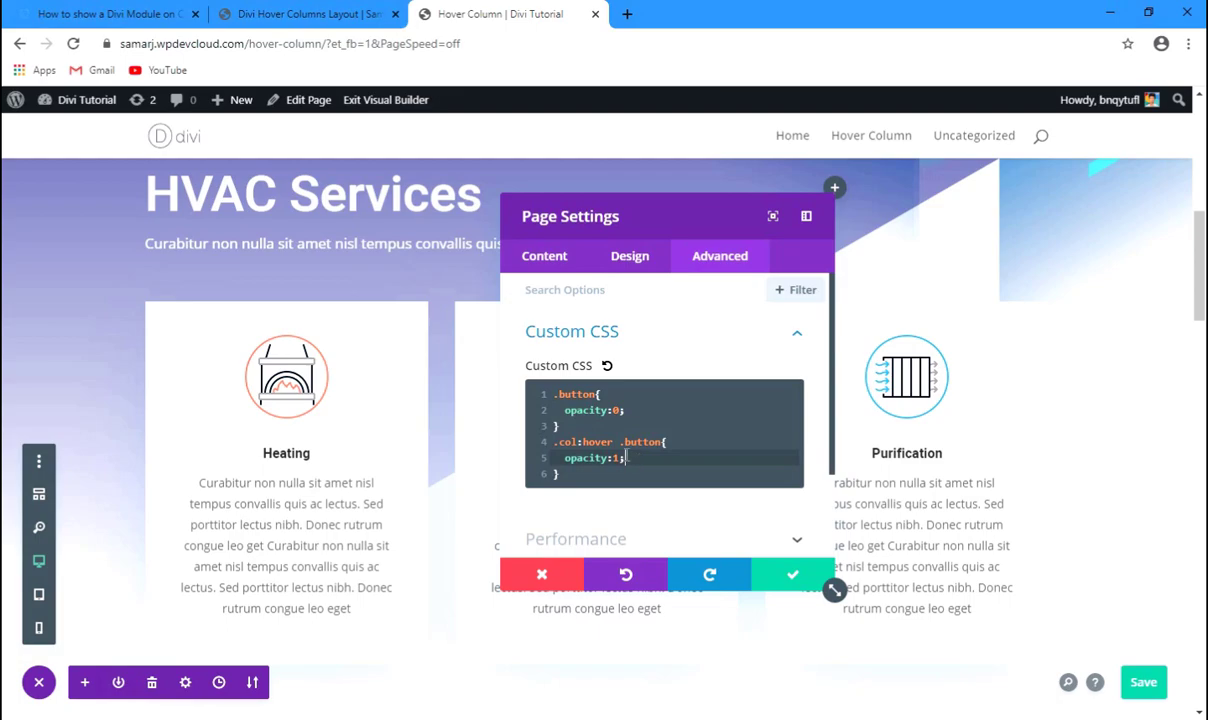
mouse_move(324, 488)
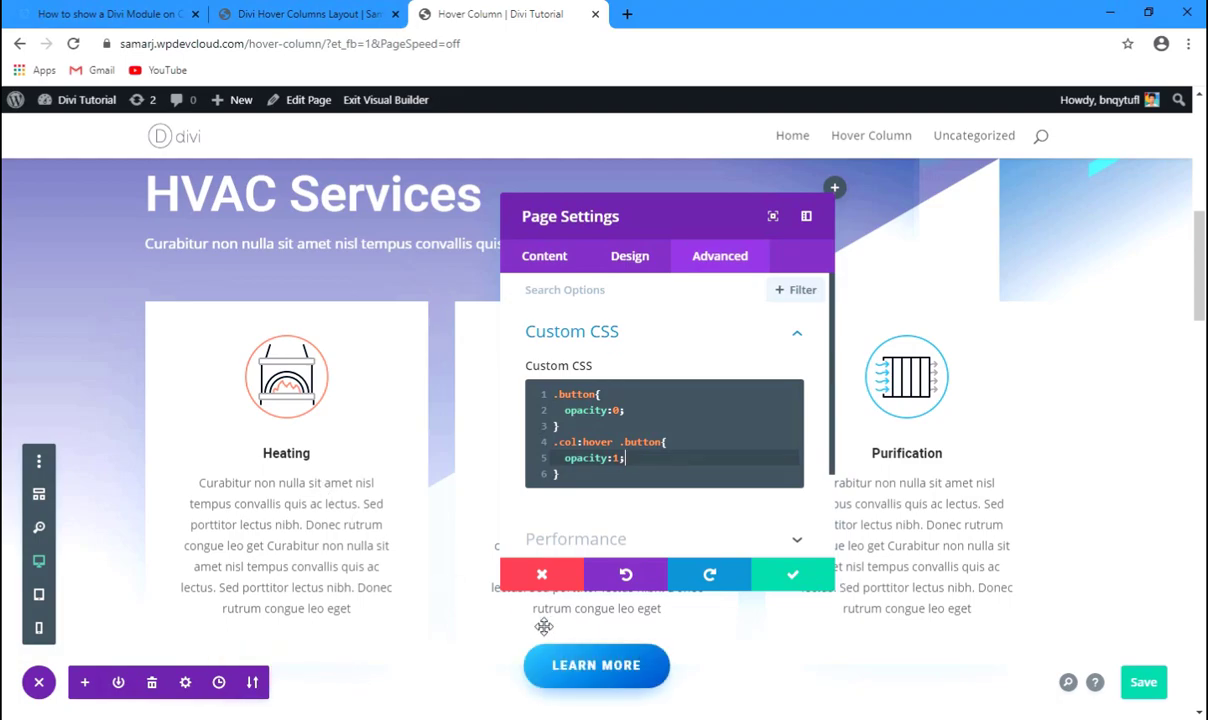
mouse_move(561, 601)
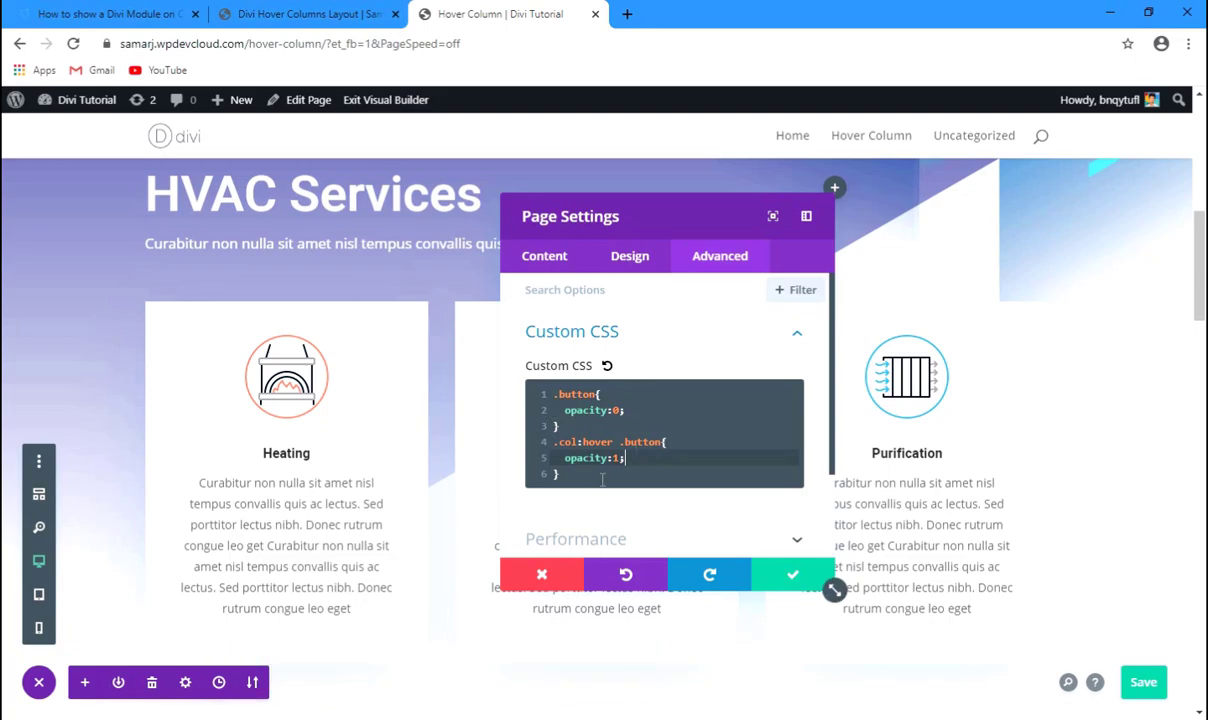
Step: Apply the page settings, save the page and view its live version at the Heating, Cooling and Purification columns
click(779, 572)
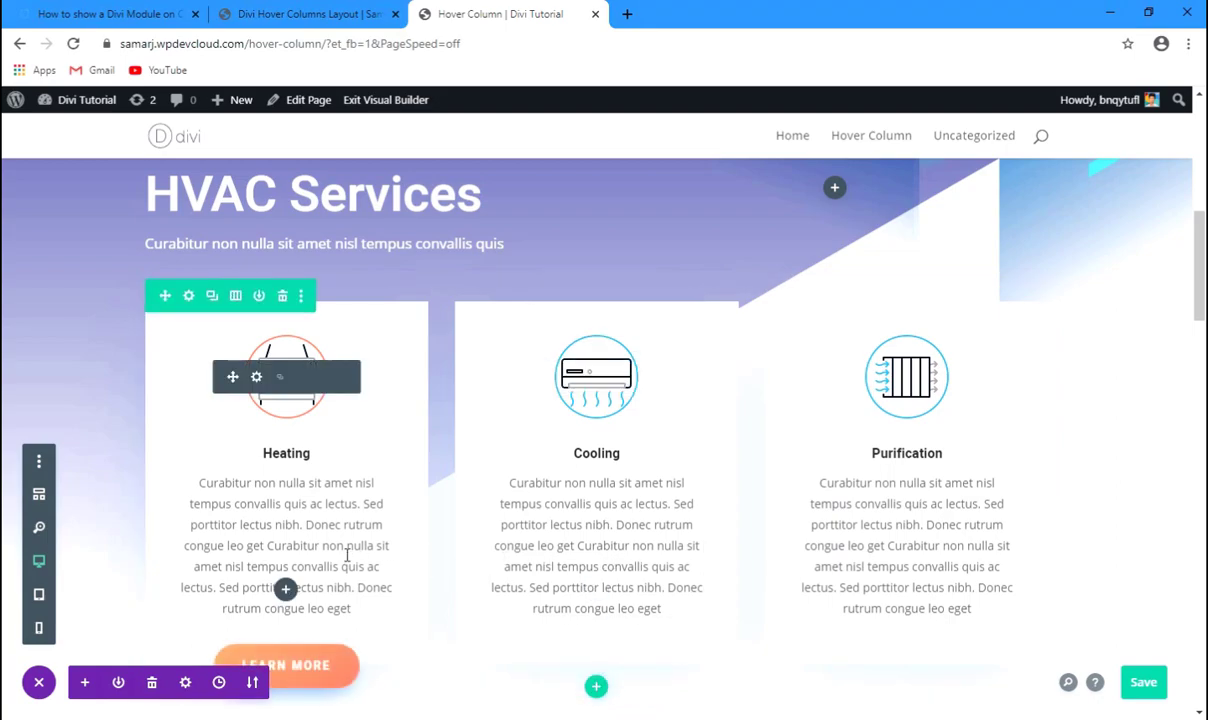
click(1135, 686)
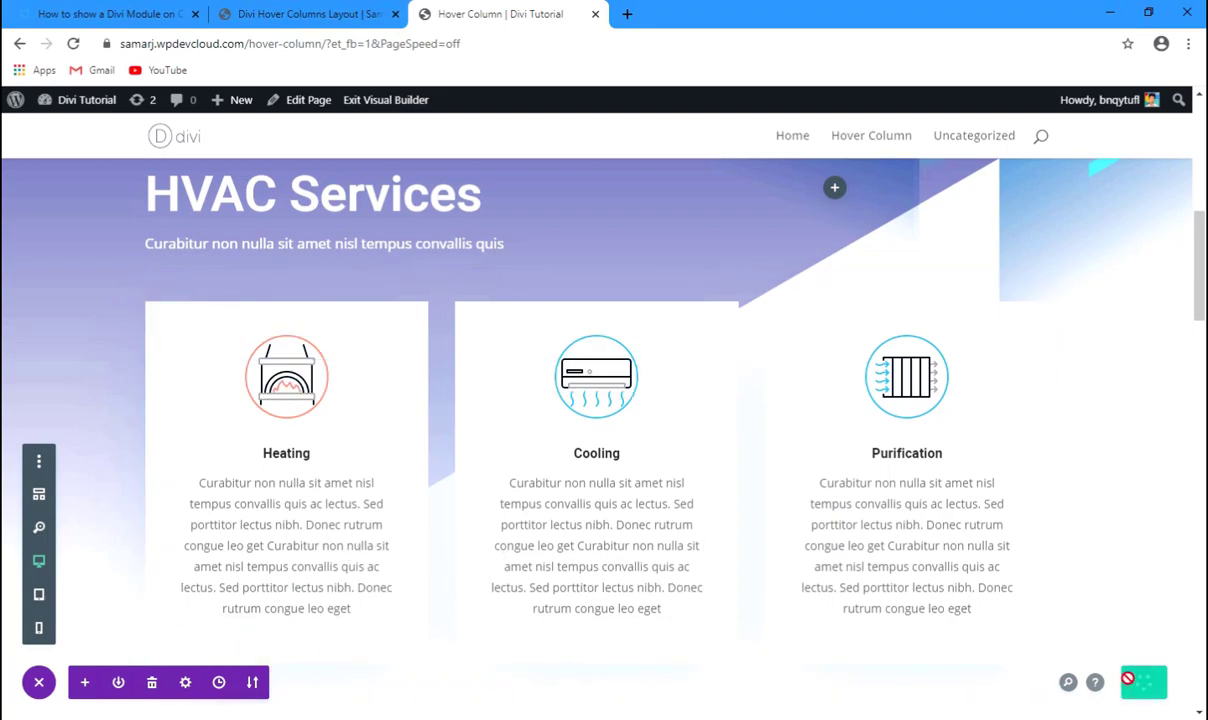
click(398, 108)
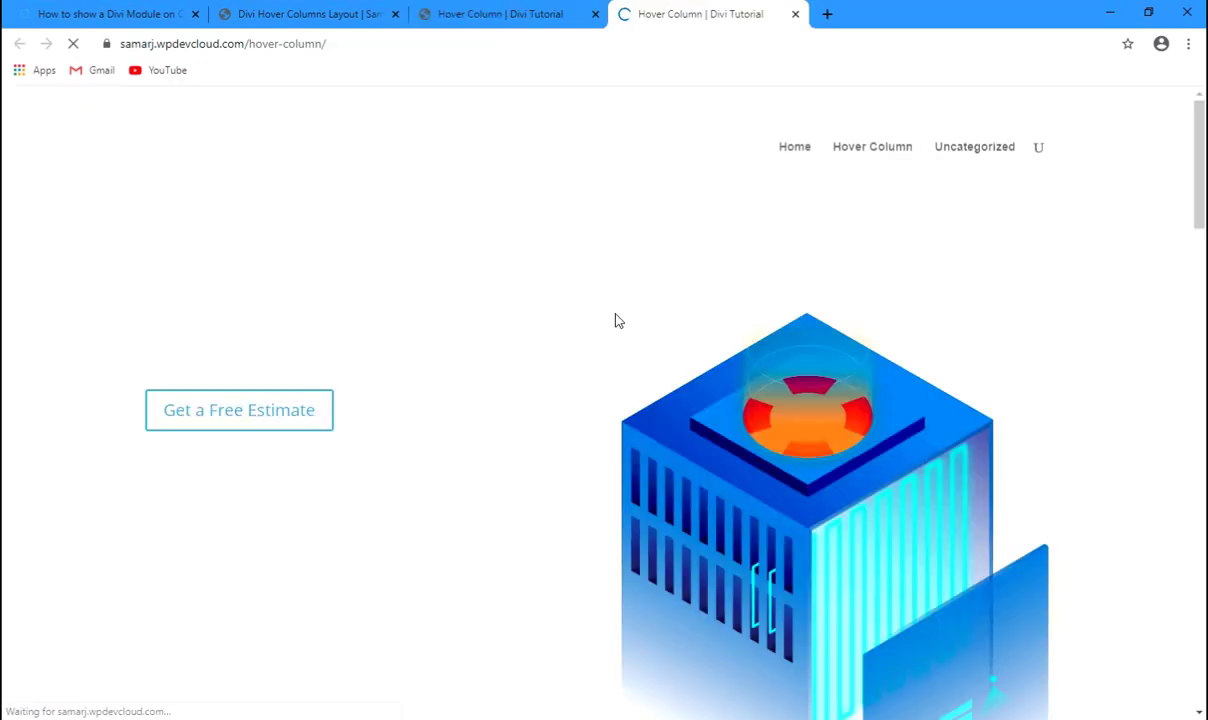
scroll(624, 313, down, 8)
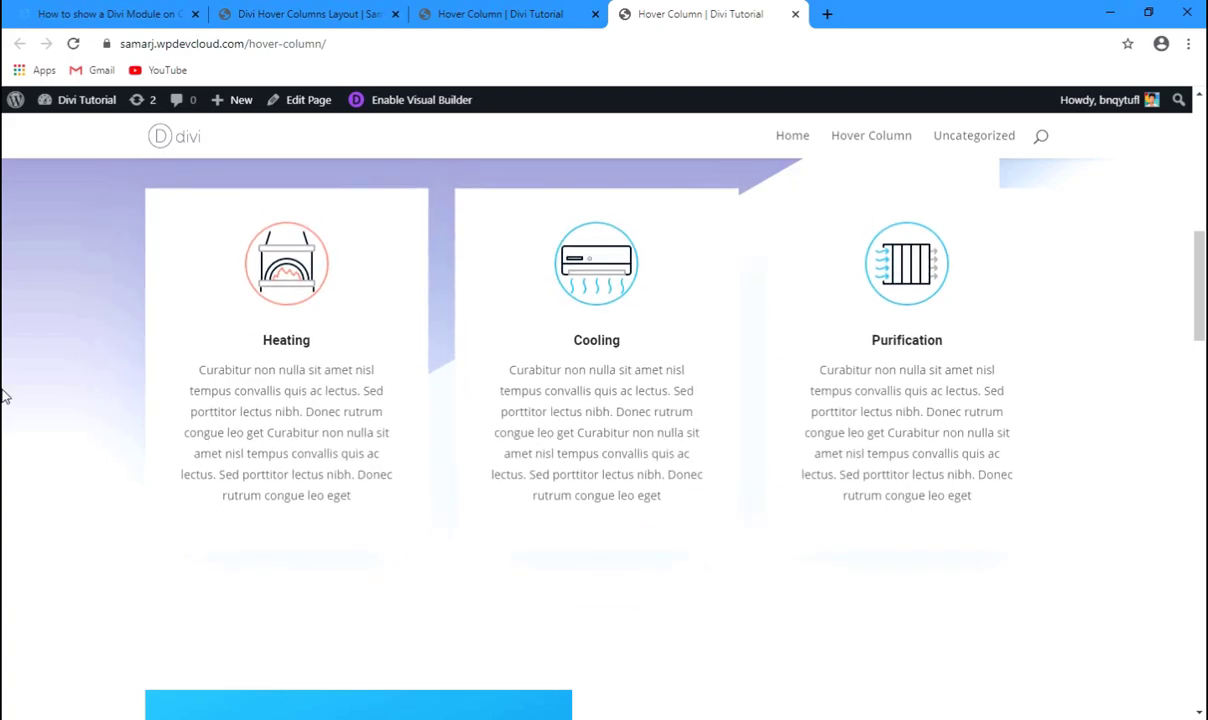
Step: Search the web for animista in a new browser tab, launch the animista.net animation tool and accept its cookies
click(827, 14)
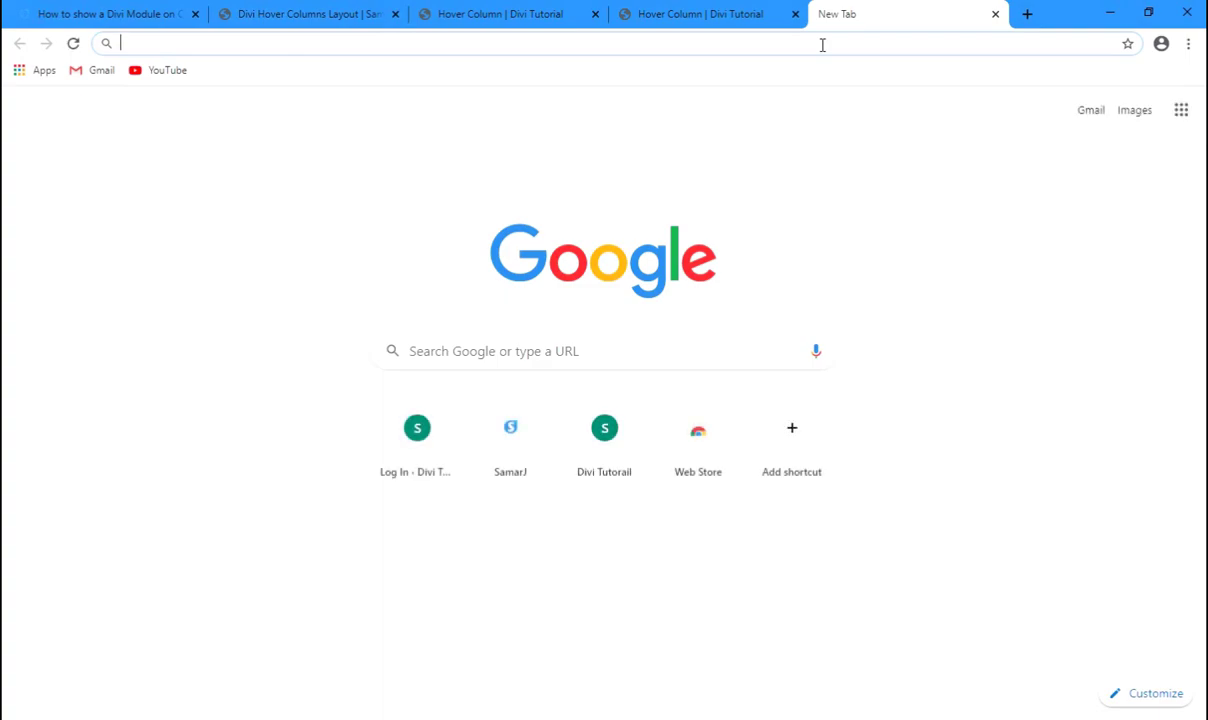
text(animista)
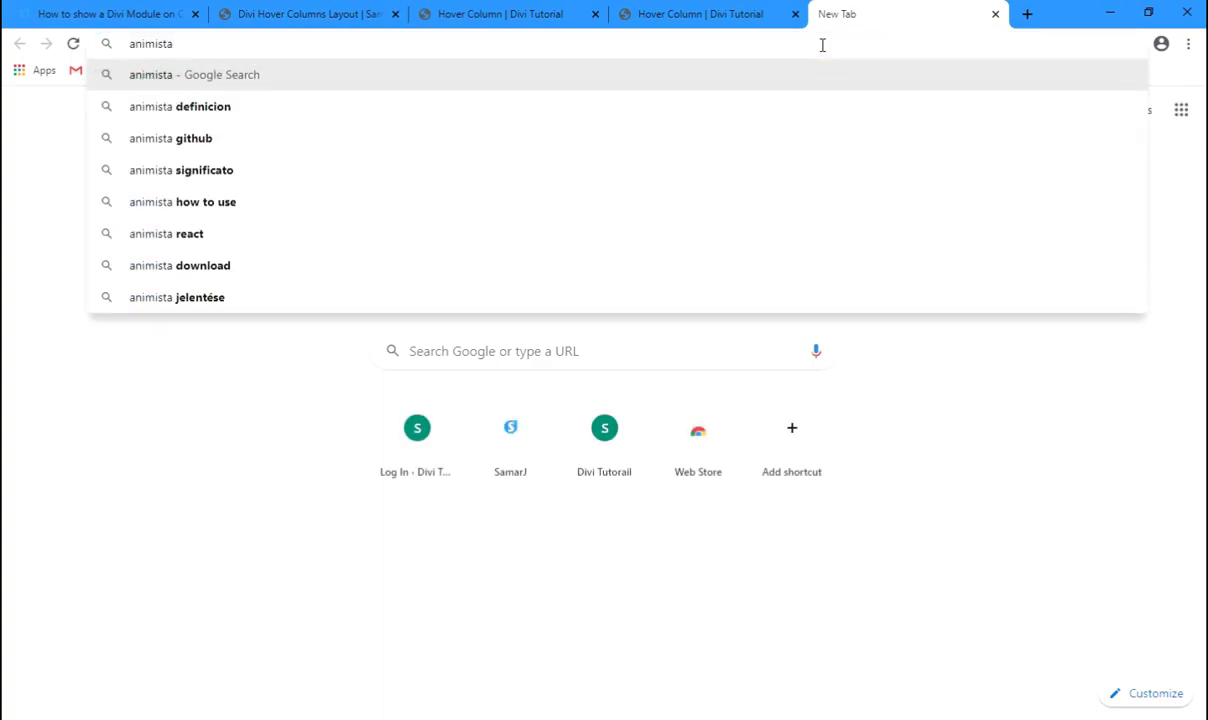
key(Return)
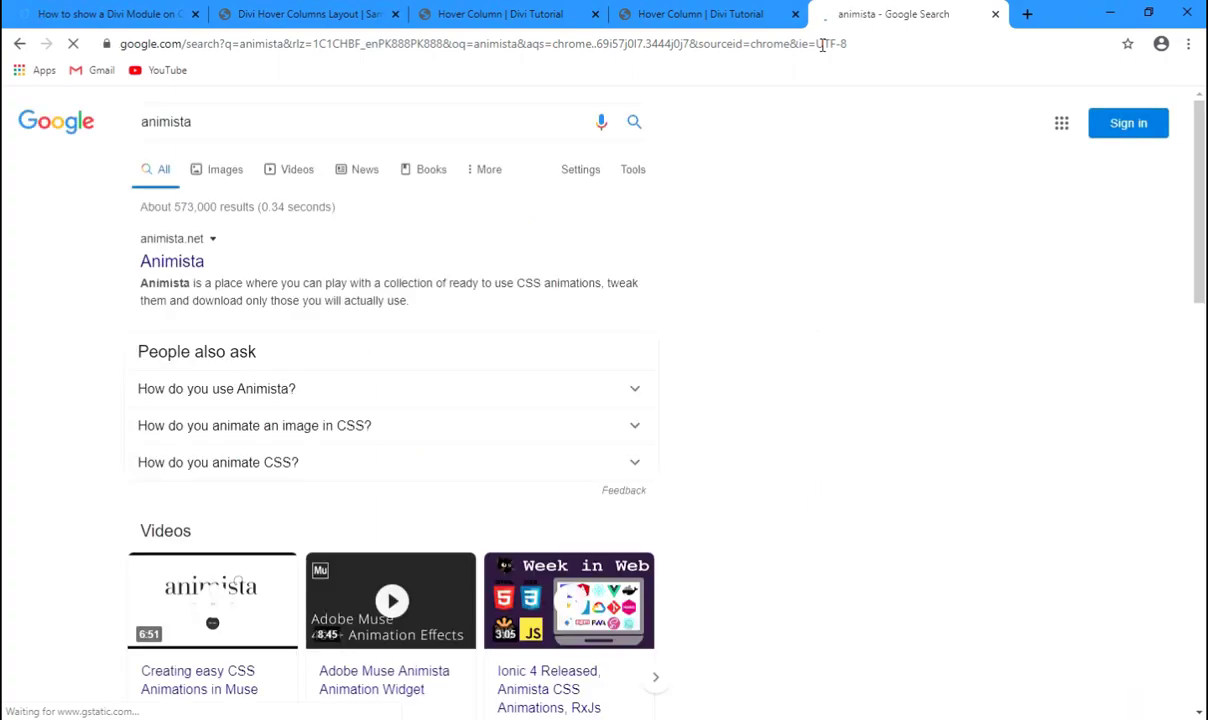
click(171, 260)
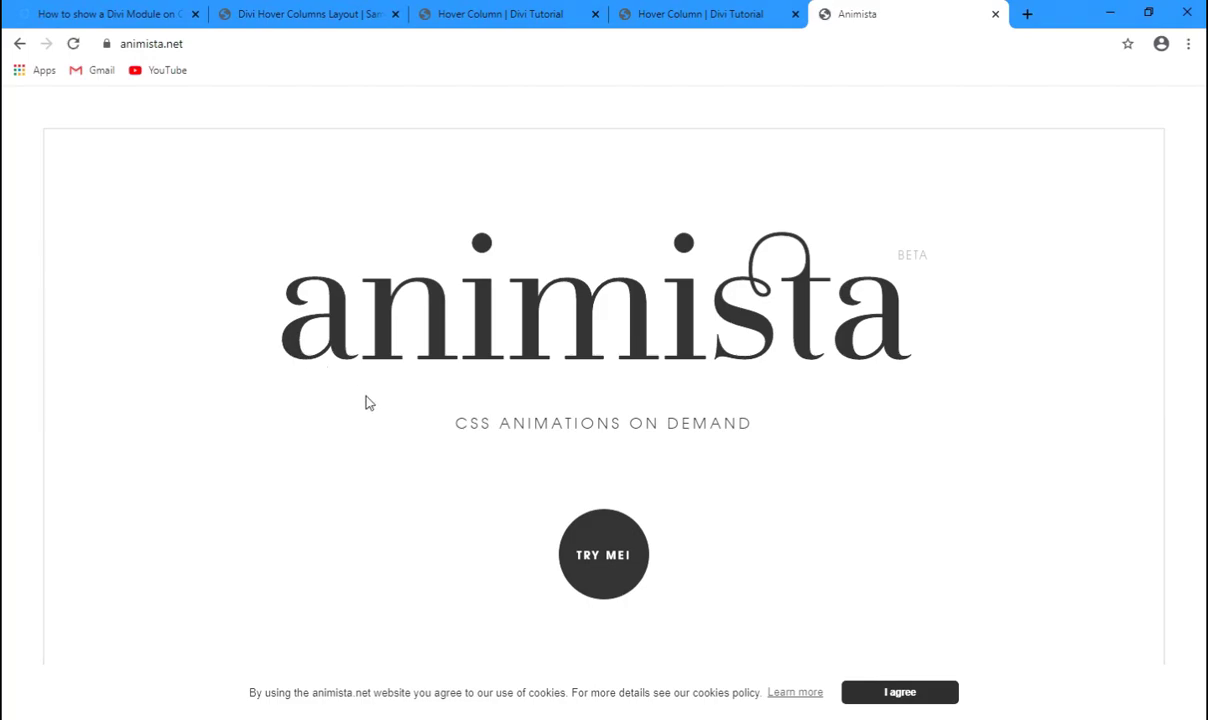
click(627, 577)
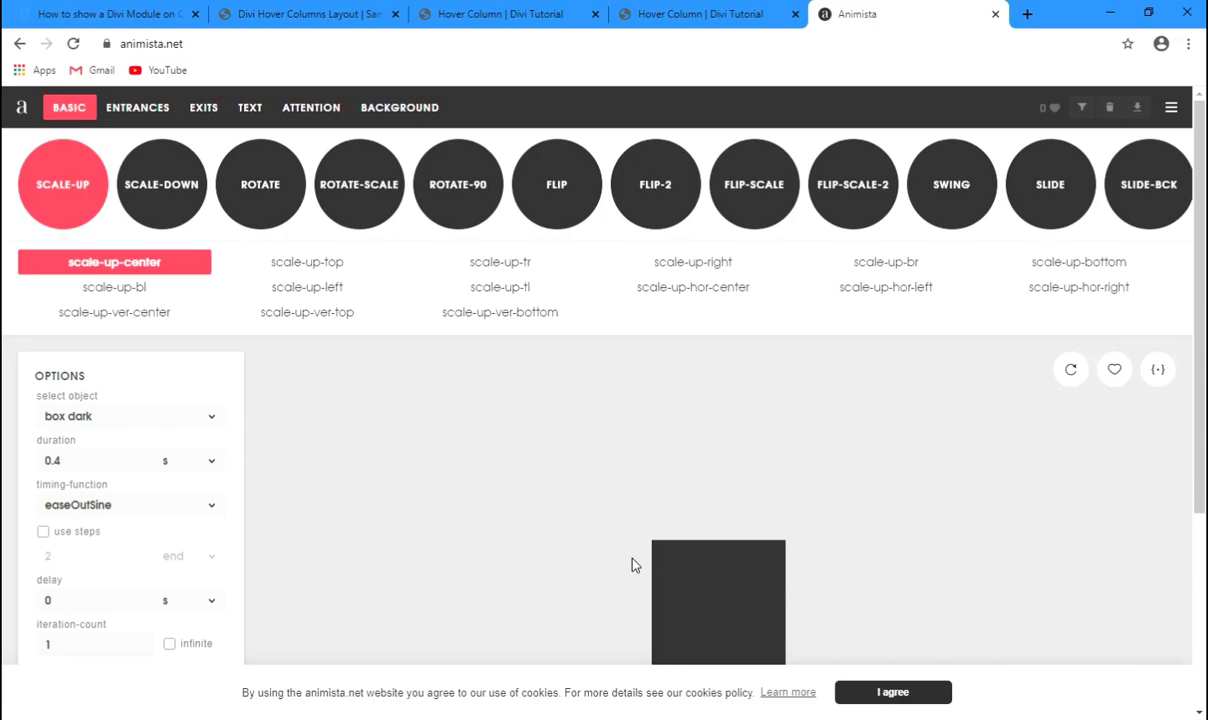
click(876, 692)
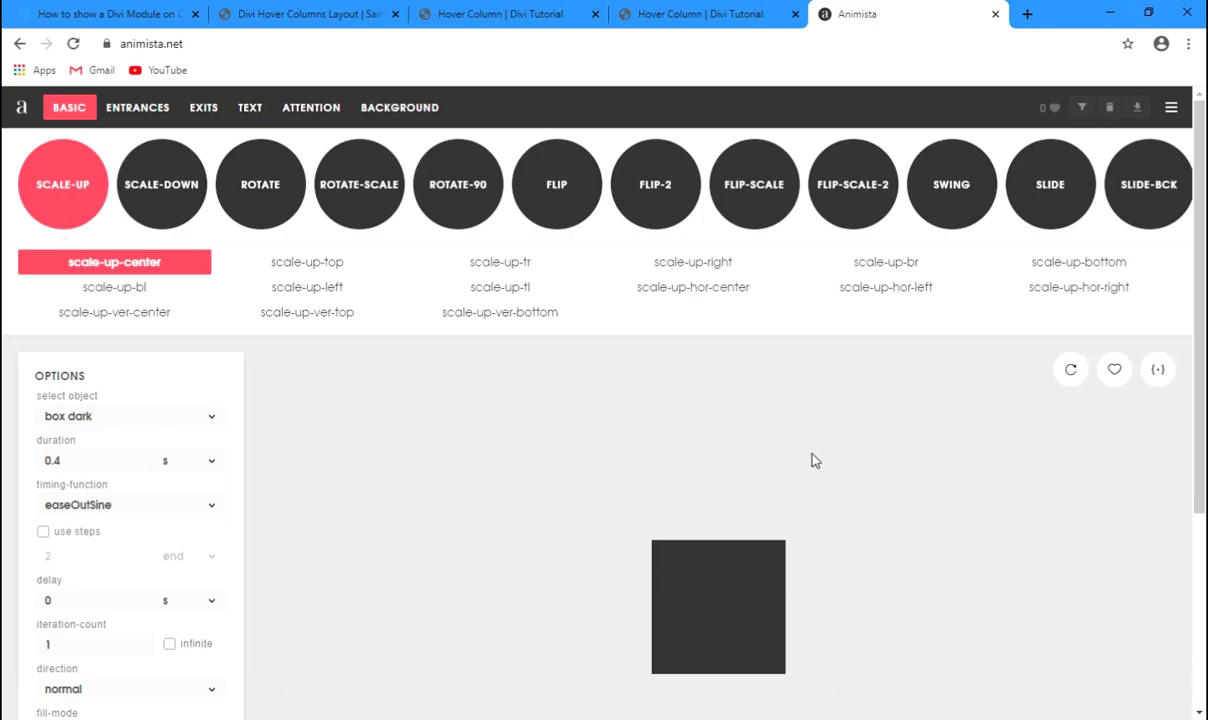
Step: Browse the Entrances animations and preview the scale-in-top and scale-in-center variants
drag(803, 238, 912, 212)
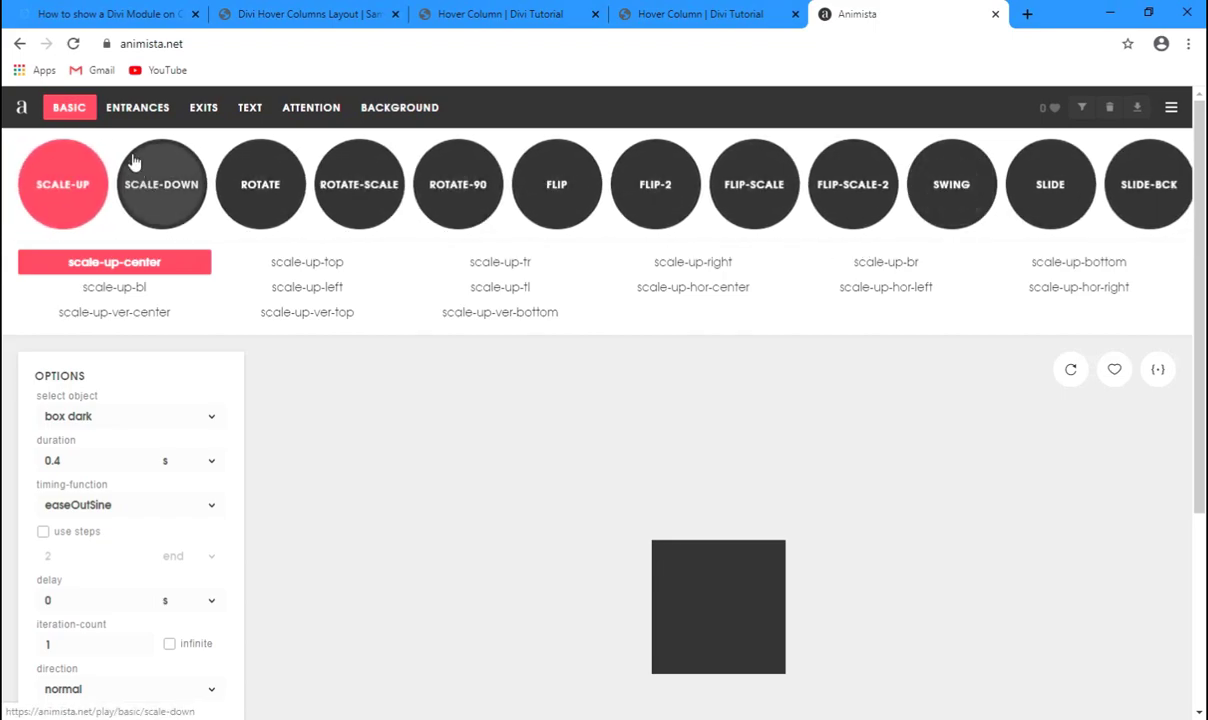
click(118, 118)
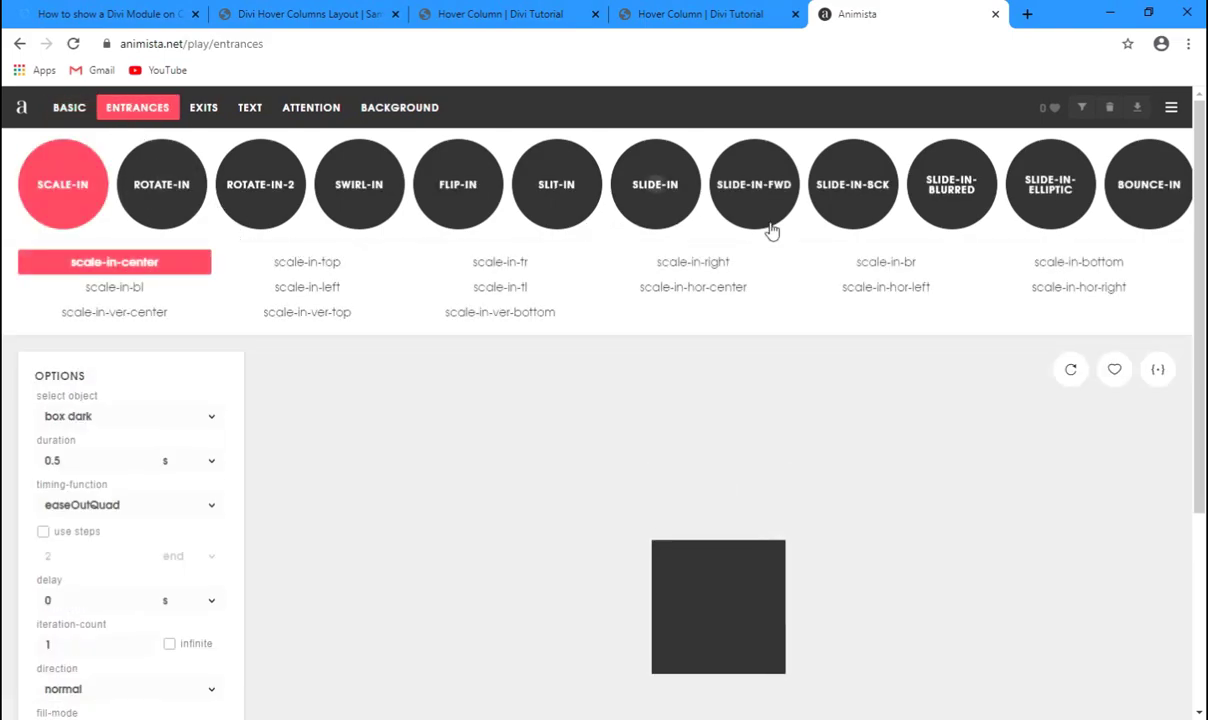
drag(978, 236, 100, 237)
drag(222, 248, 1050, 186)
click(284, 272)
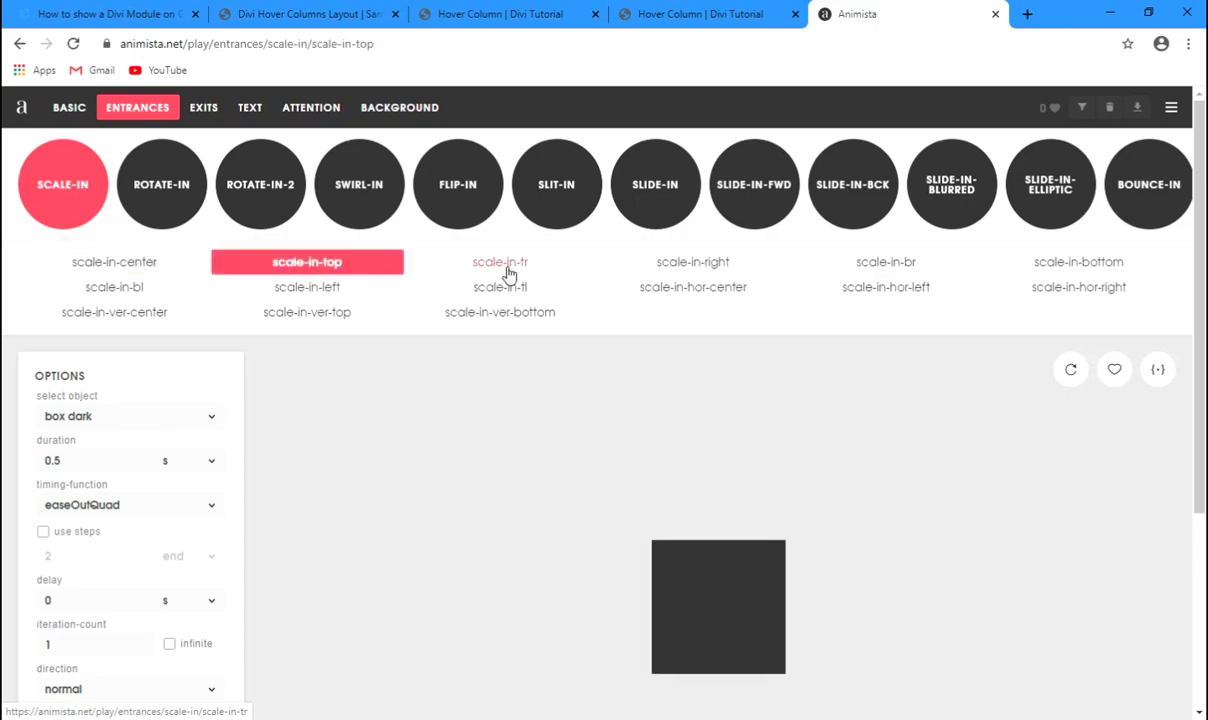
click(146, 265)
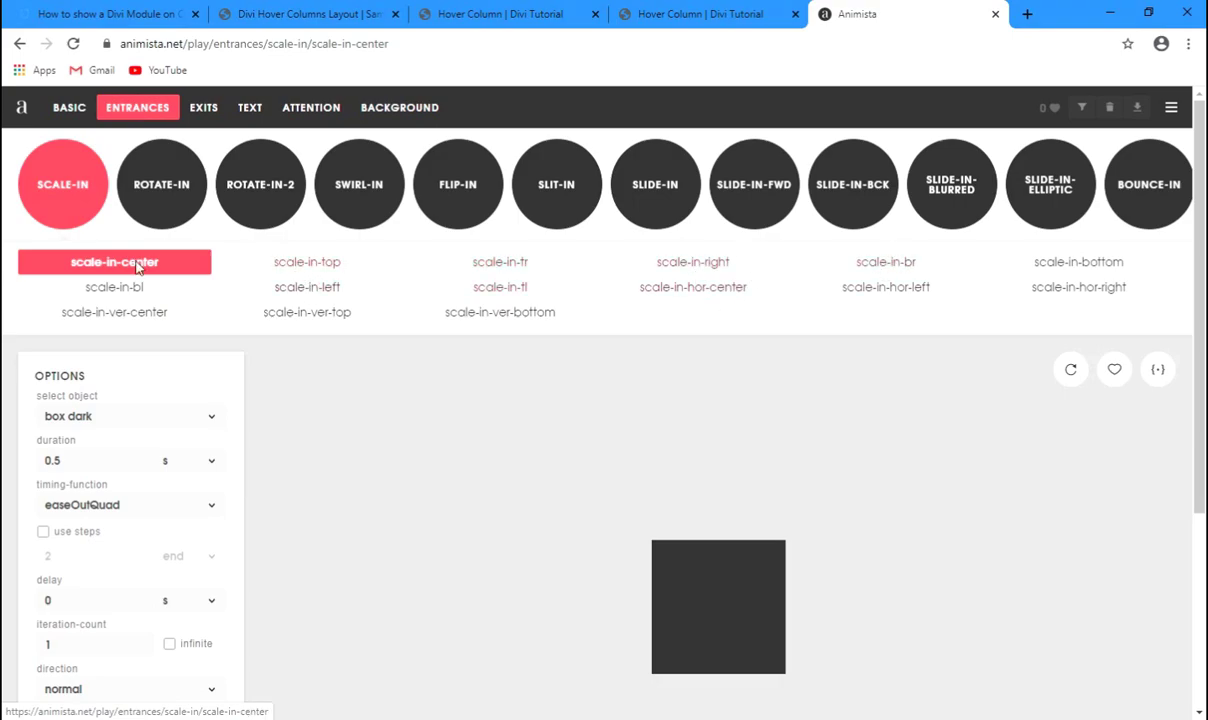
click(1071, 374)
click(1071, 374)
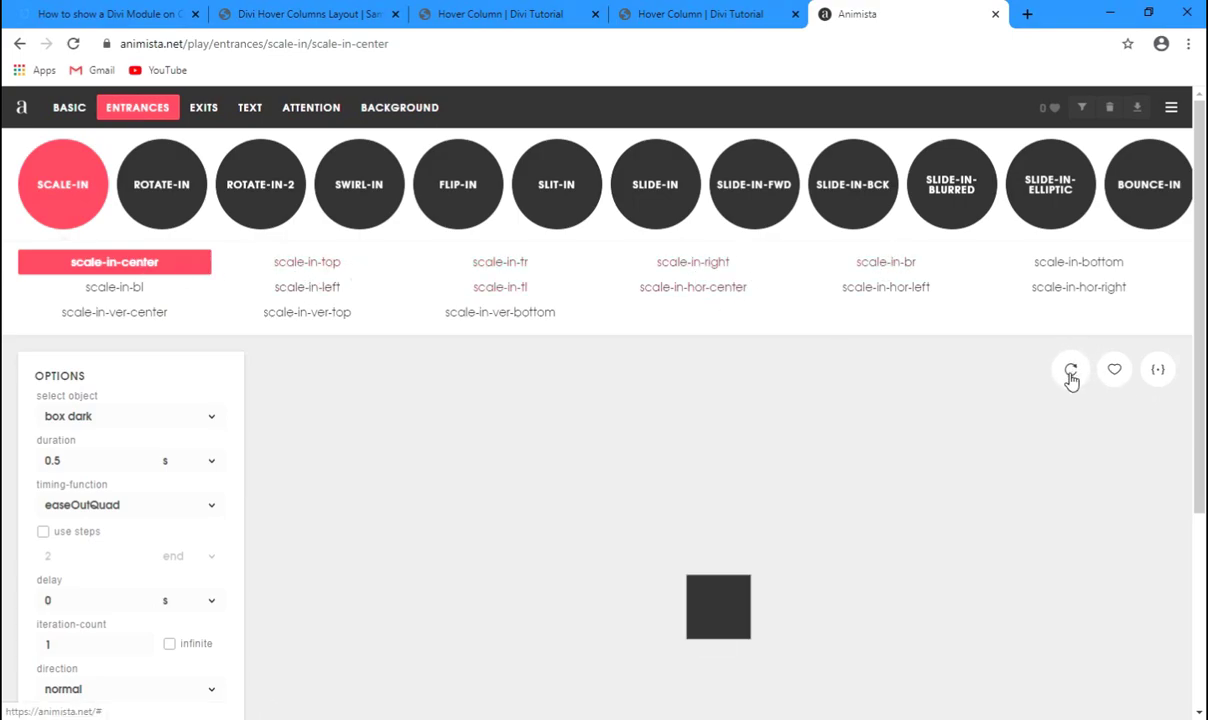
Step: Select the scale-in-top entrance animation and replay its preview several times
click(283, 265)
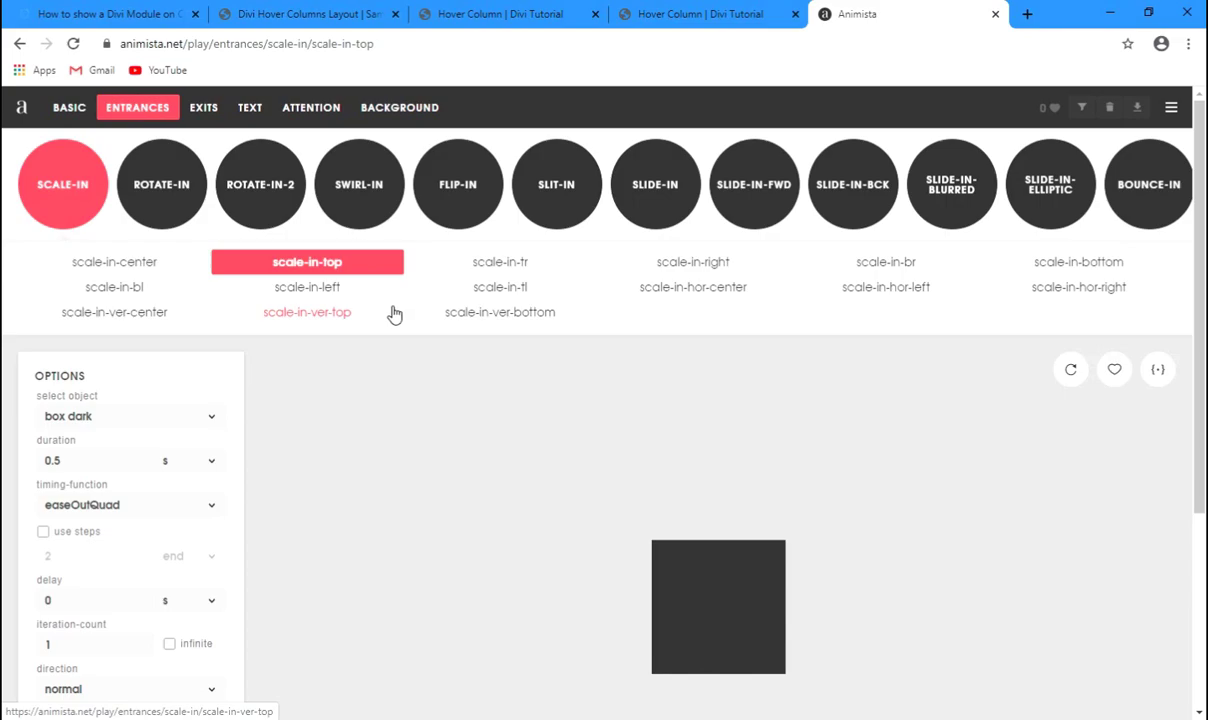
click(666, 12)
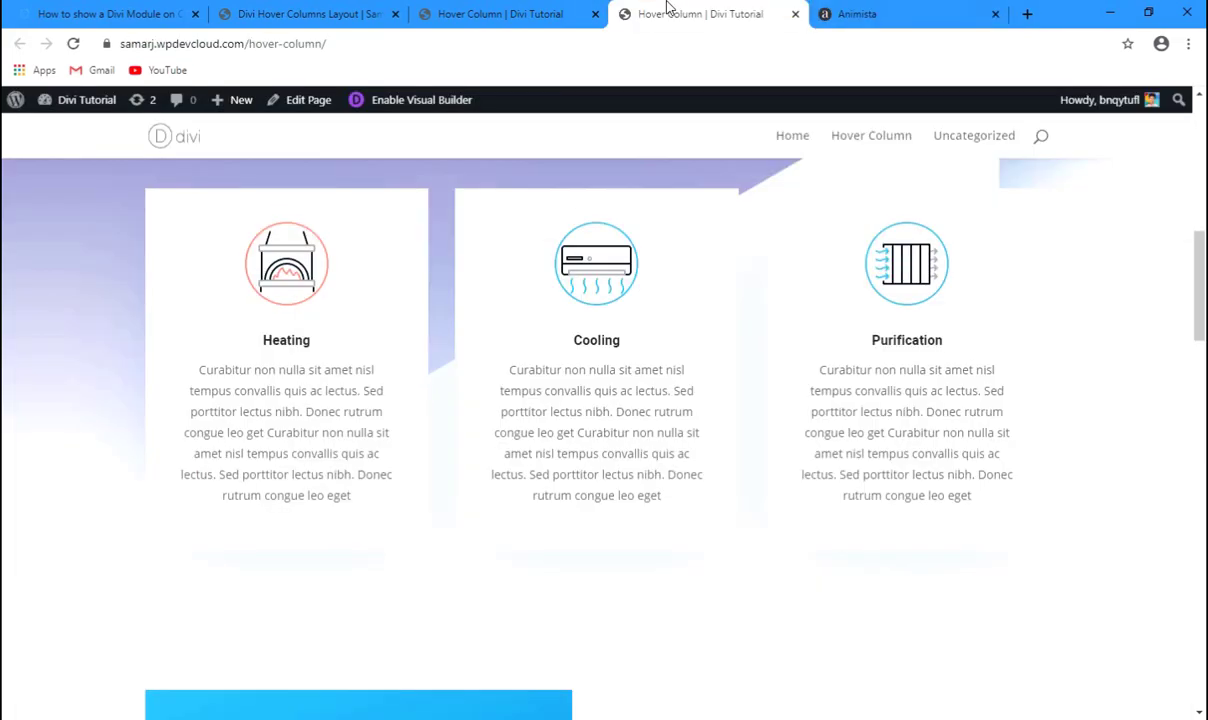
click(893, 12)
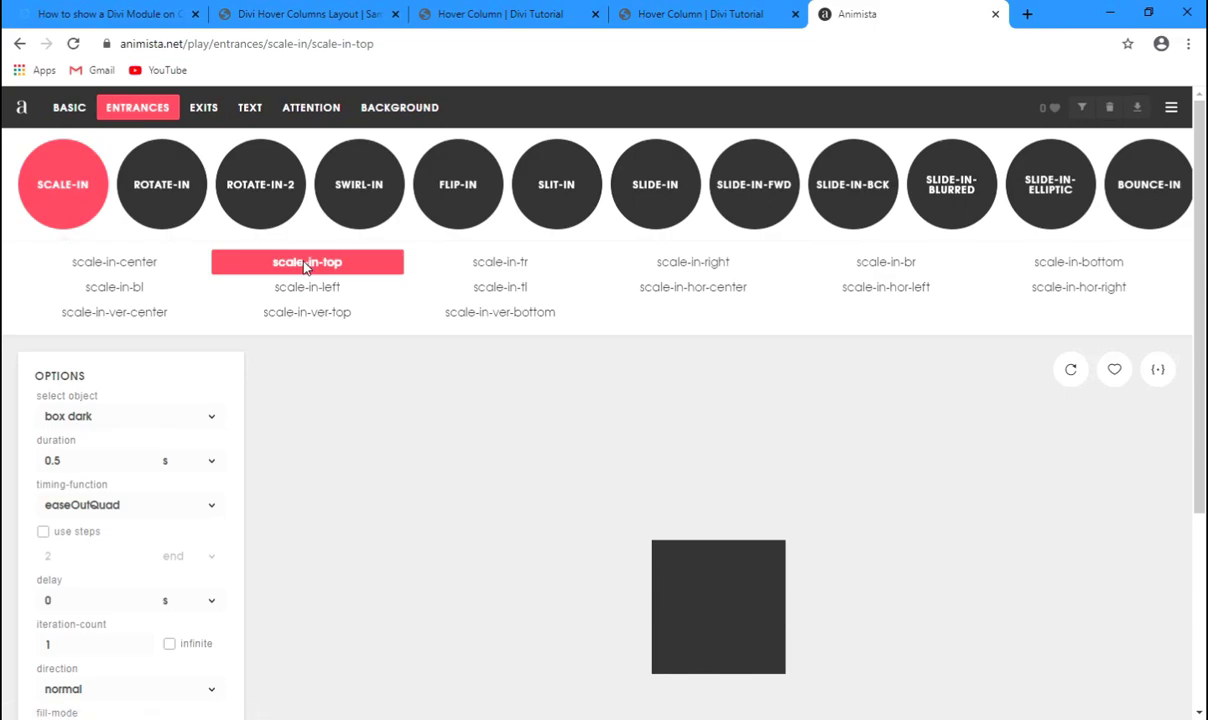
click(1071, 370)
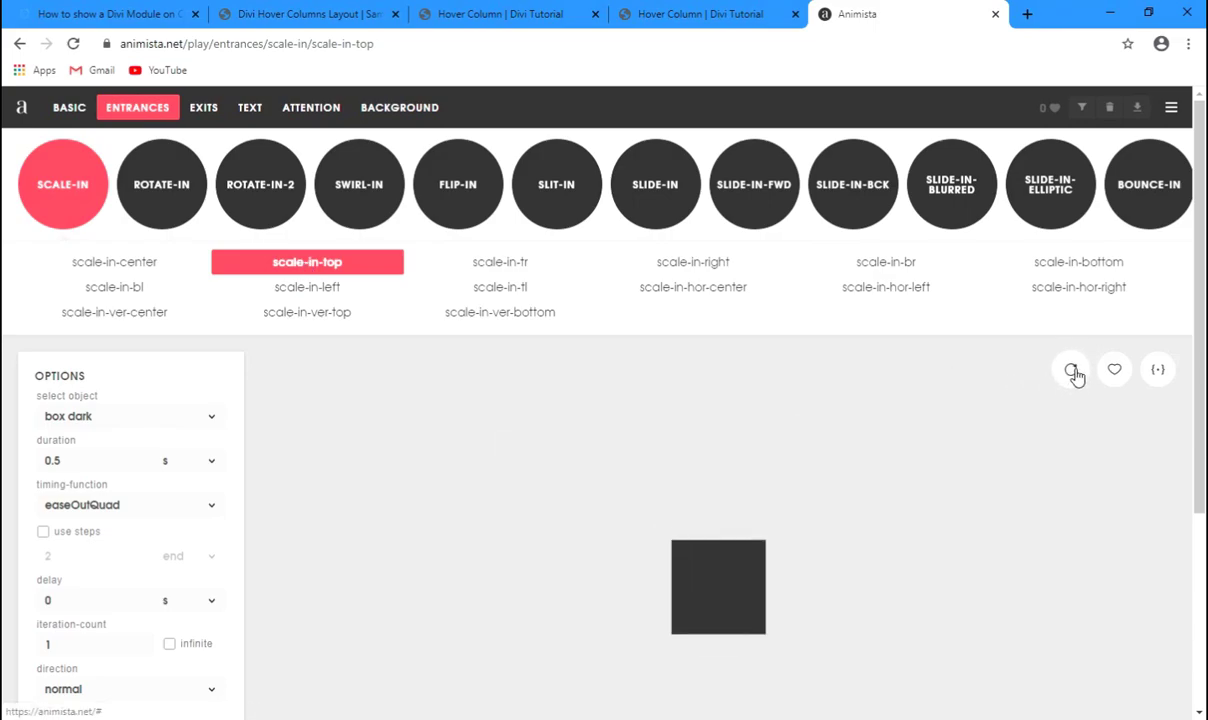
click(1071, 371)
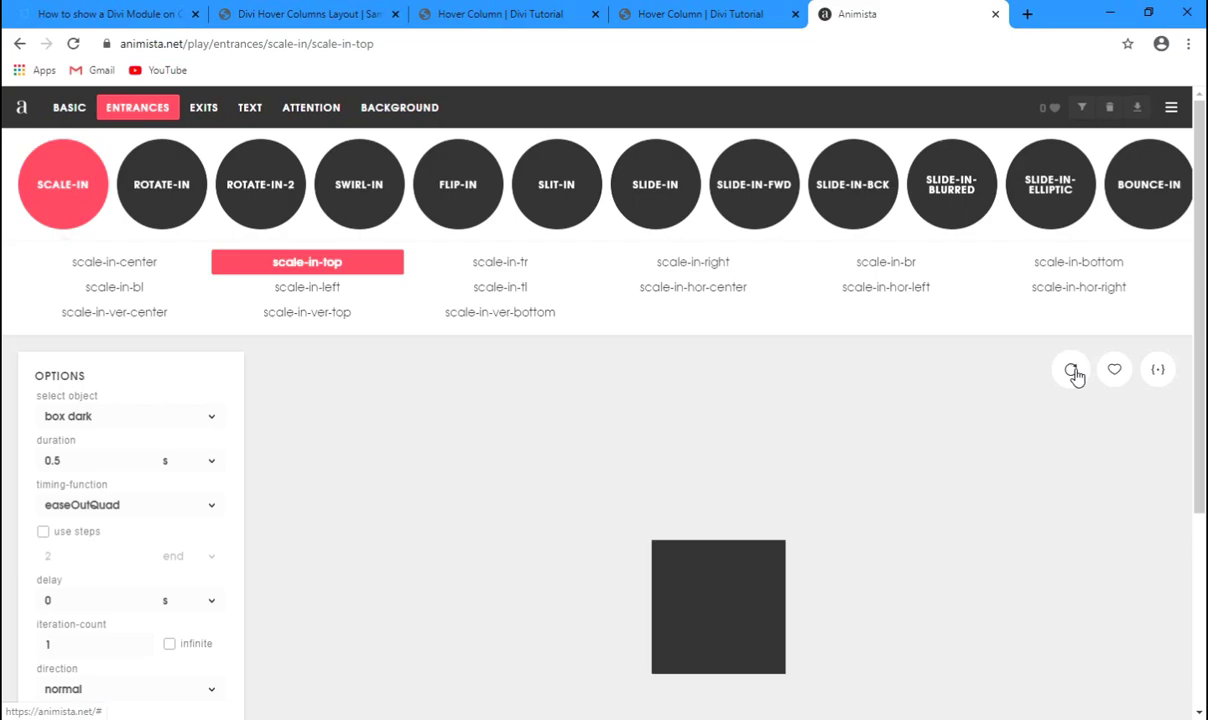
click(1071, 371)
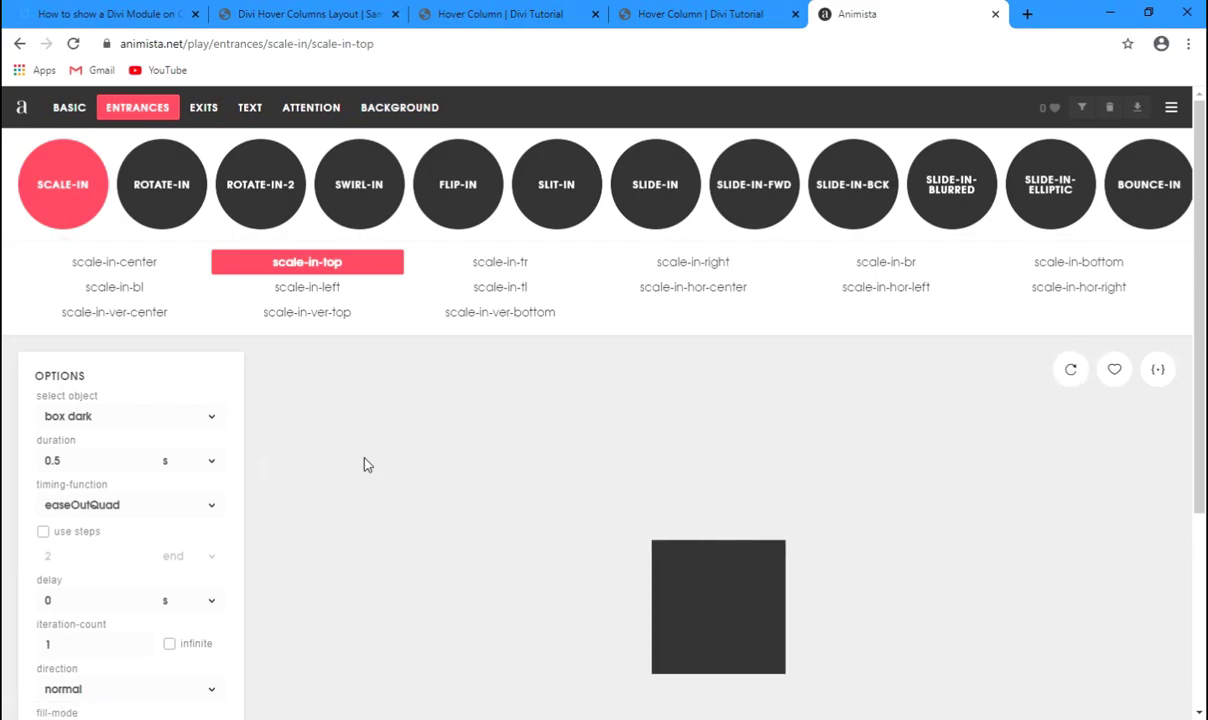
Step: Show the generated code for scale-in-top and copy the -webkit-animation and animation declarations from its class
click(1158, 364)
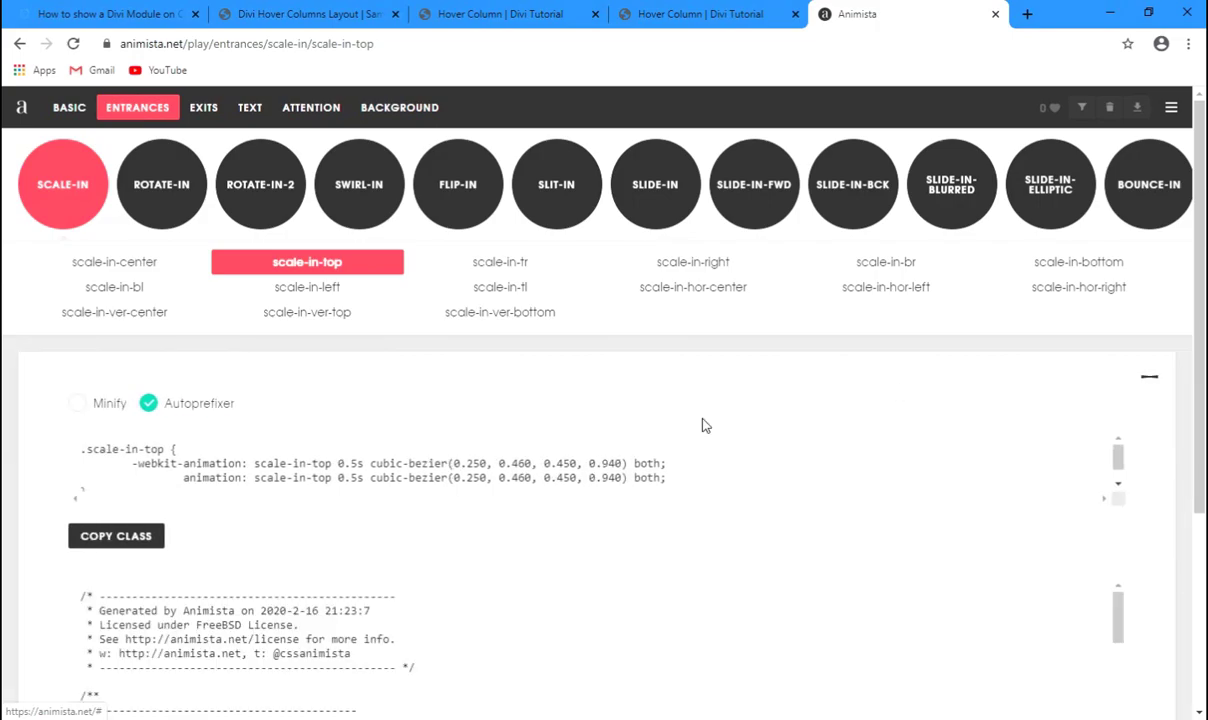
drag(668, 475, 131, 466)
key(ctrl+c)
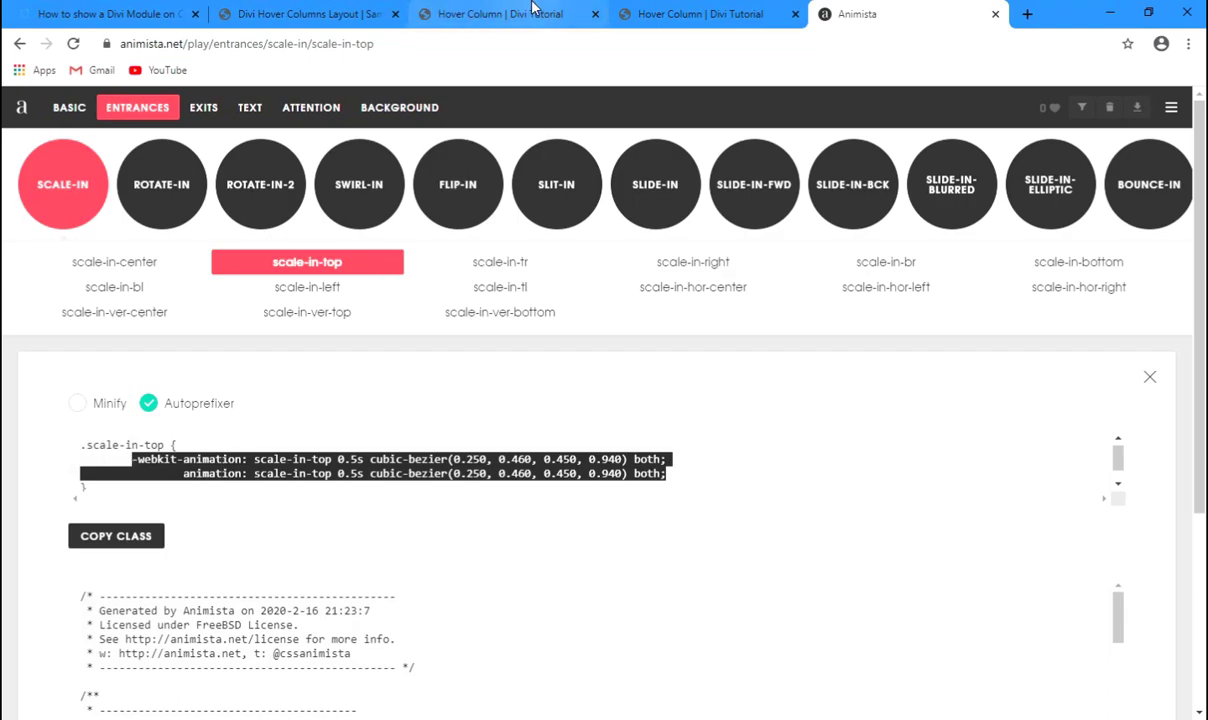
Step: Return to the Divi page's custom CSS, paste the copied declarations after opacity:1; in .col:hover .button and start a new line below the rule
click(490, 10)
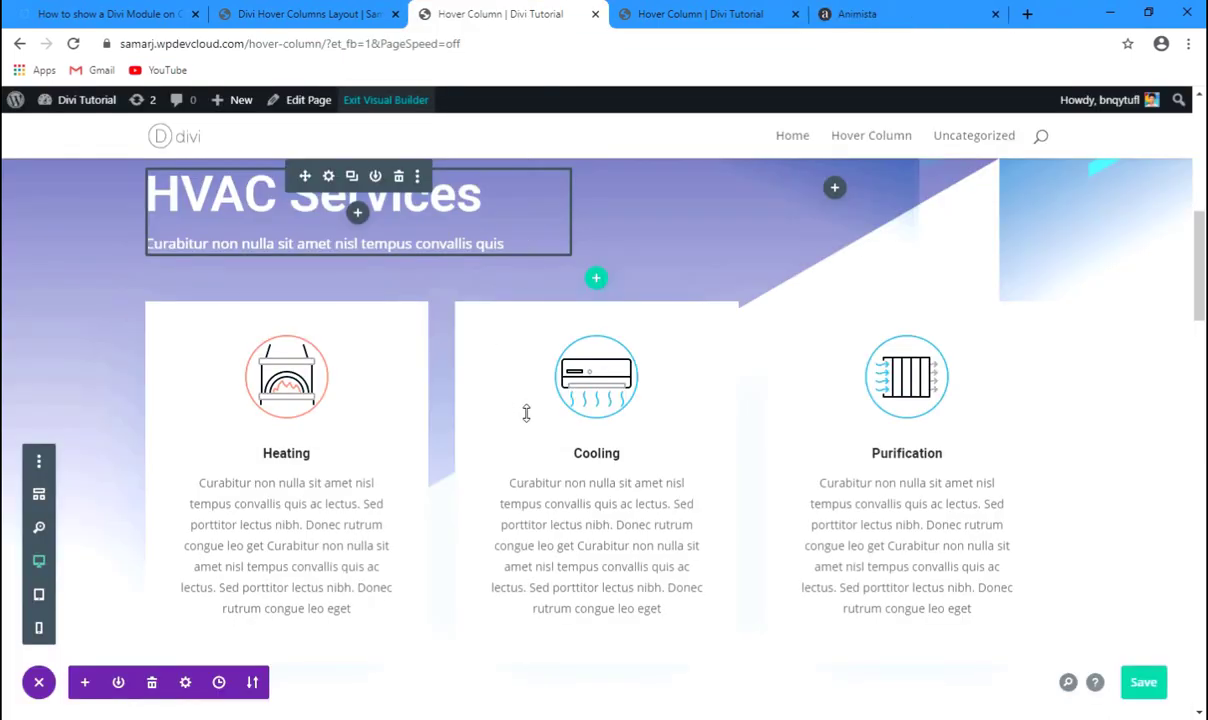
click(185, 682)
click(704, 257)
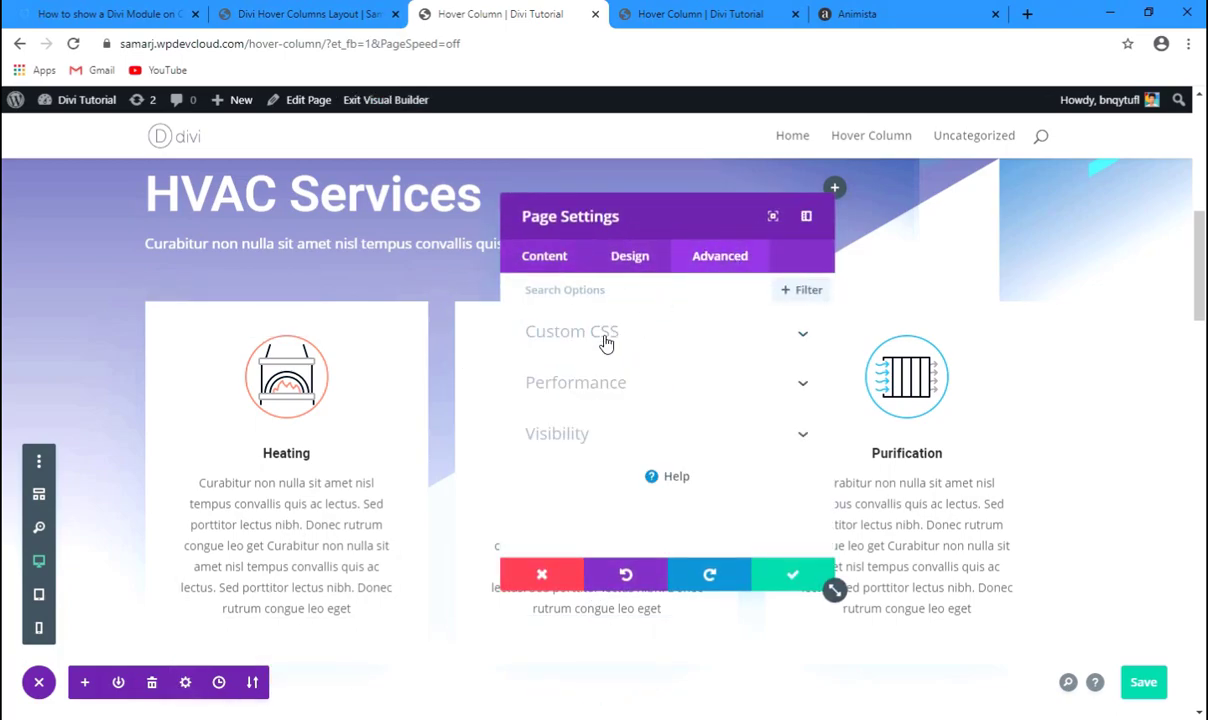
click(606, 338)
click(635, 457)
key(Return)
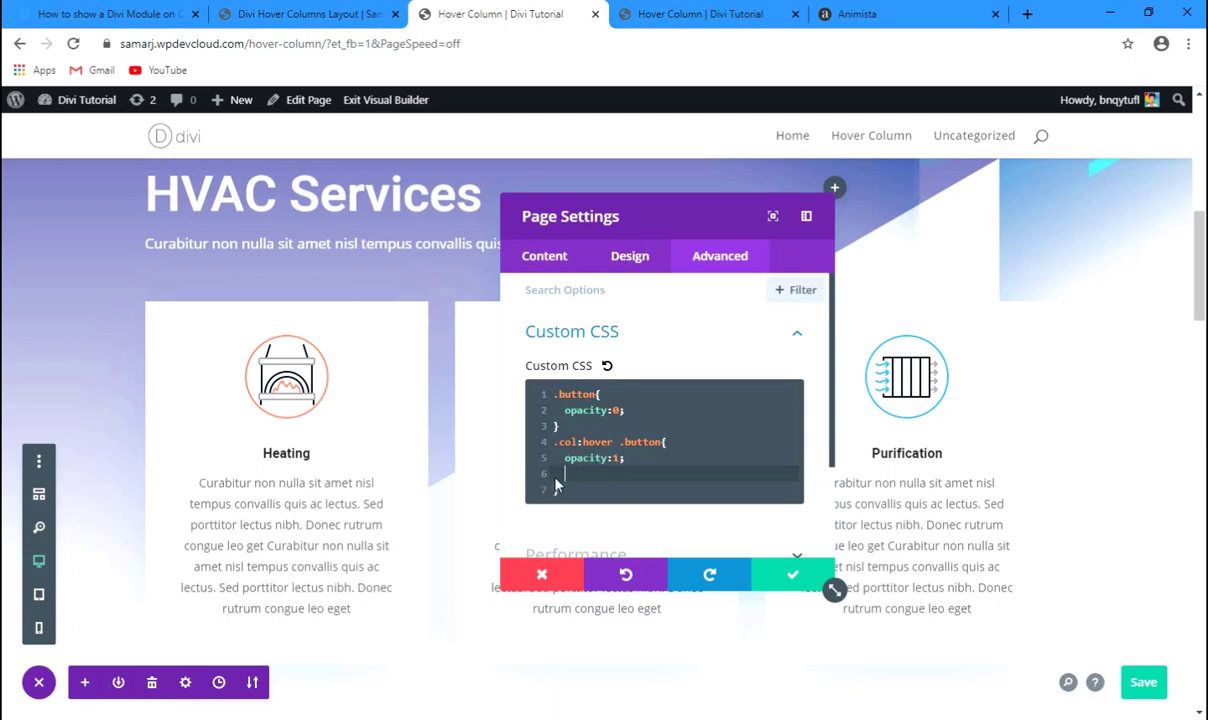
key(ctrl+v)
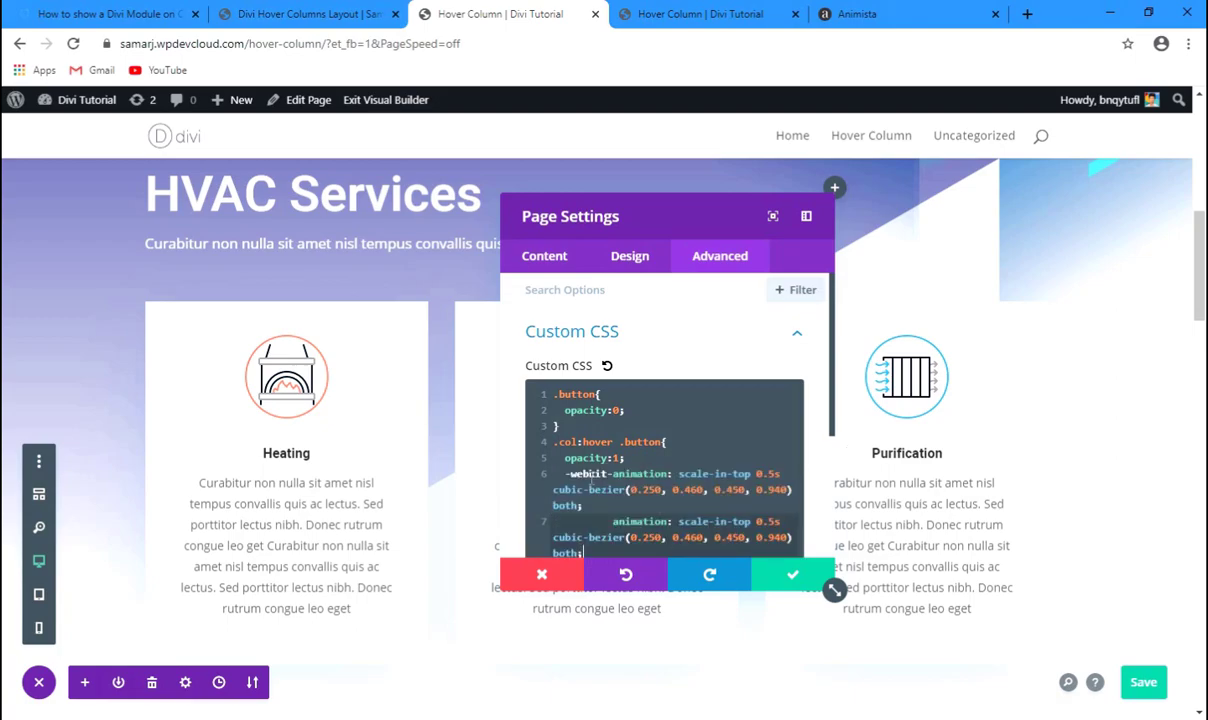
scroll(613, 456, down, 1)
click(582, 481)
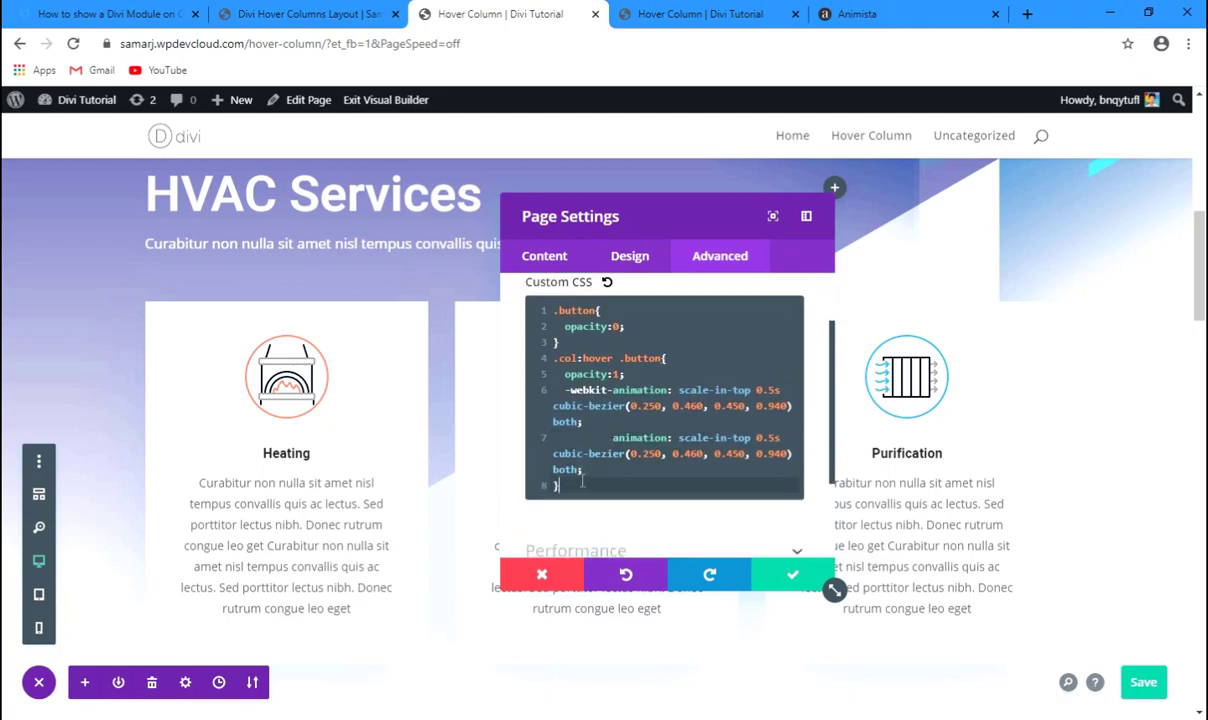
key(Return)
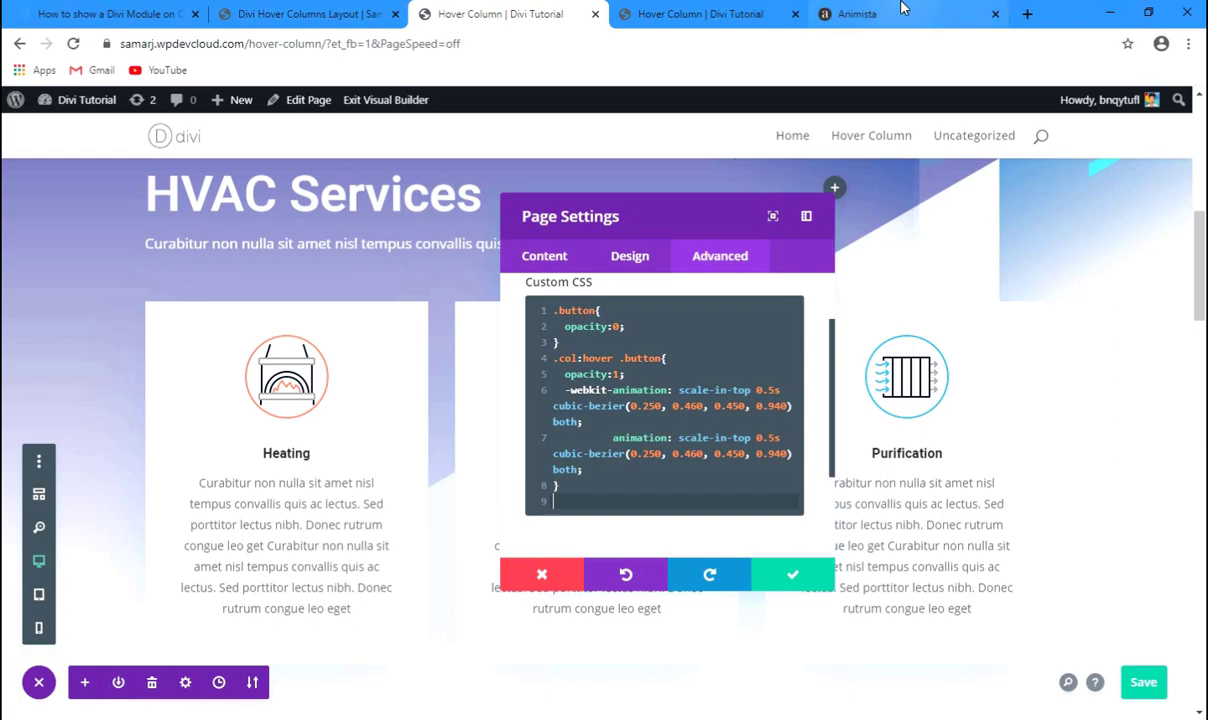
Step: Switch to Animista and copy the full scale-in-top keyframes code
click(857, 14)
scroll(228, 512, down, 2)
scroll(228, 512, down, 2)
scroll(136, 515, up, 2)
scroll(136, 515, down, 1)
drag(81, 515, 165, 608)
key(ctrl+c)
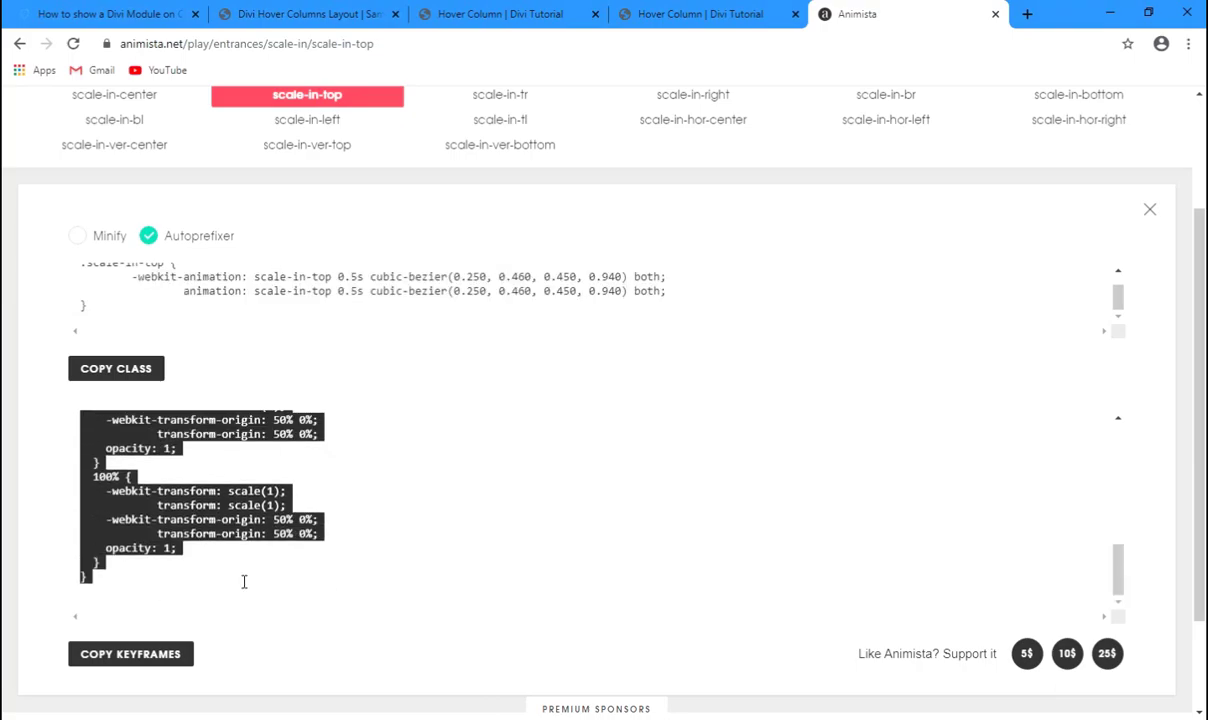
Step: Return to the Divi page, paste the keyframes below the .col:hover .button rule and move the settings window clear of the Heating column
click(480, 20)
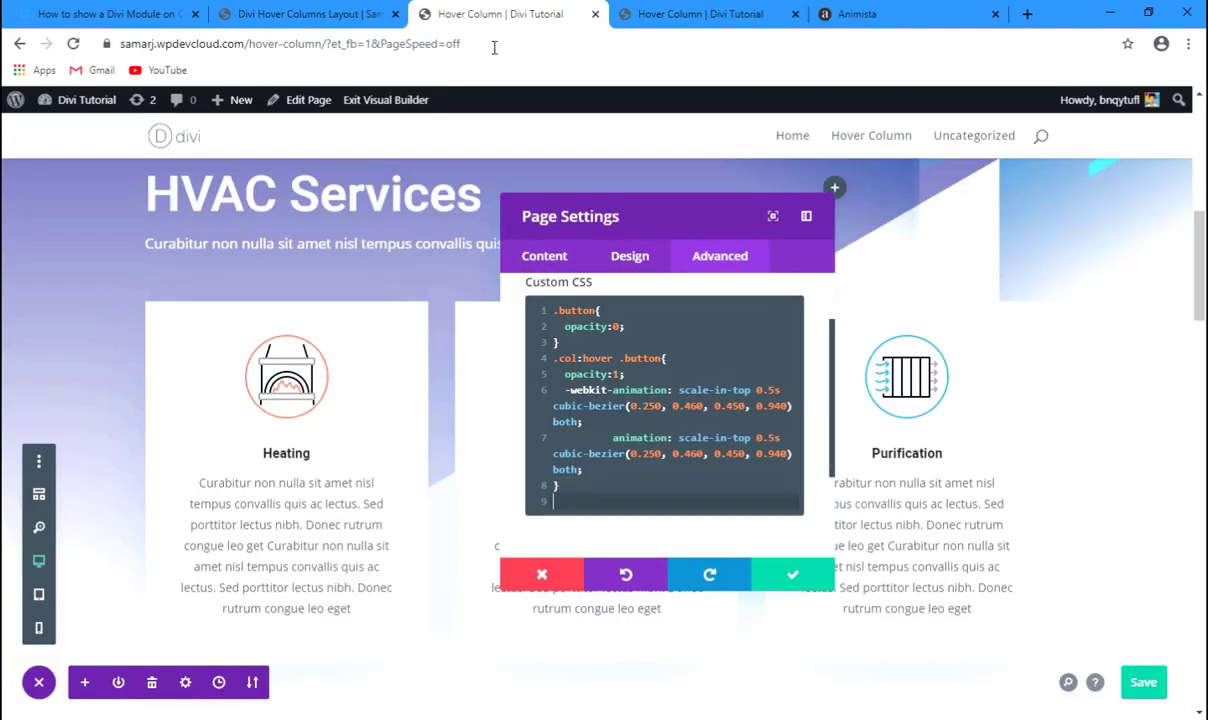
click(576, 502)
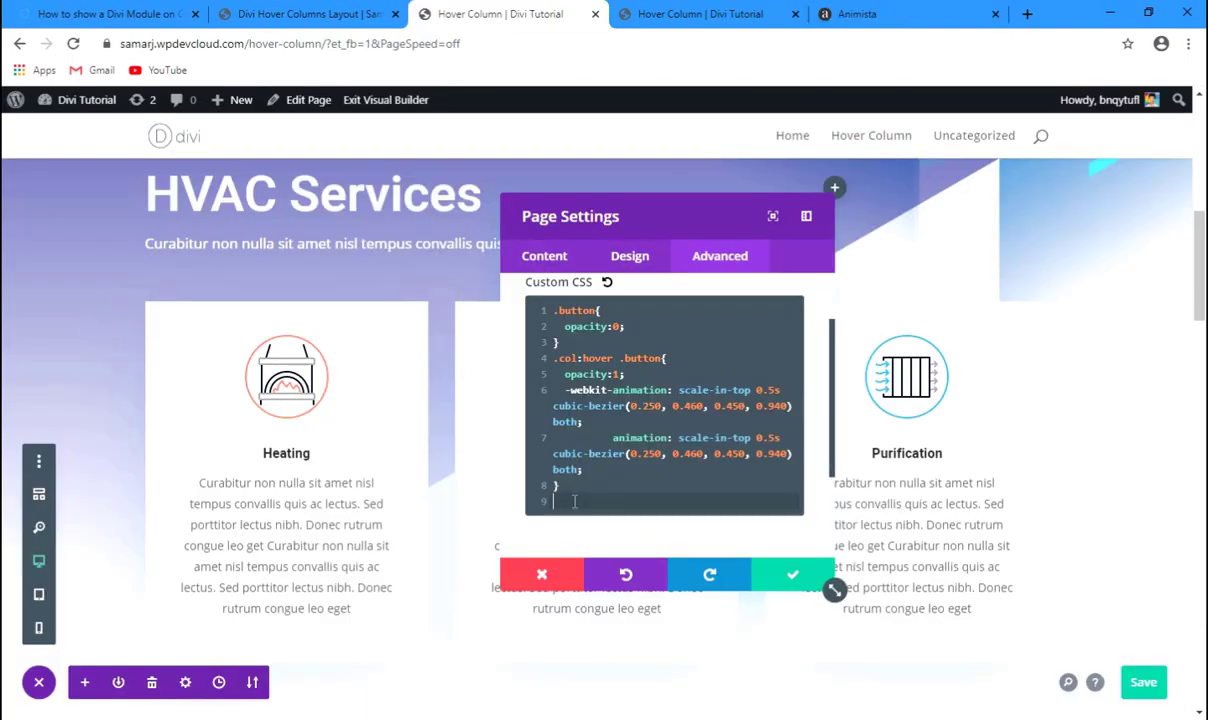
key(ctrl+v)
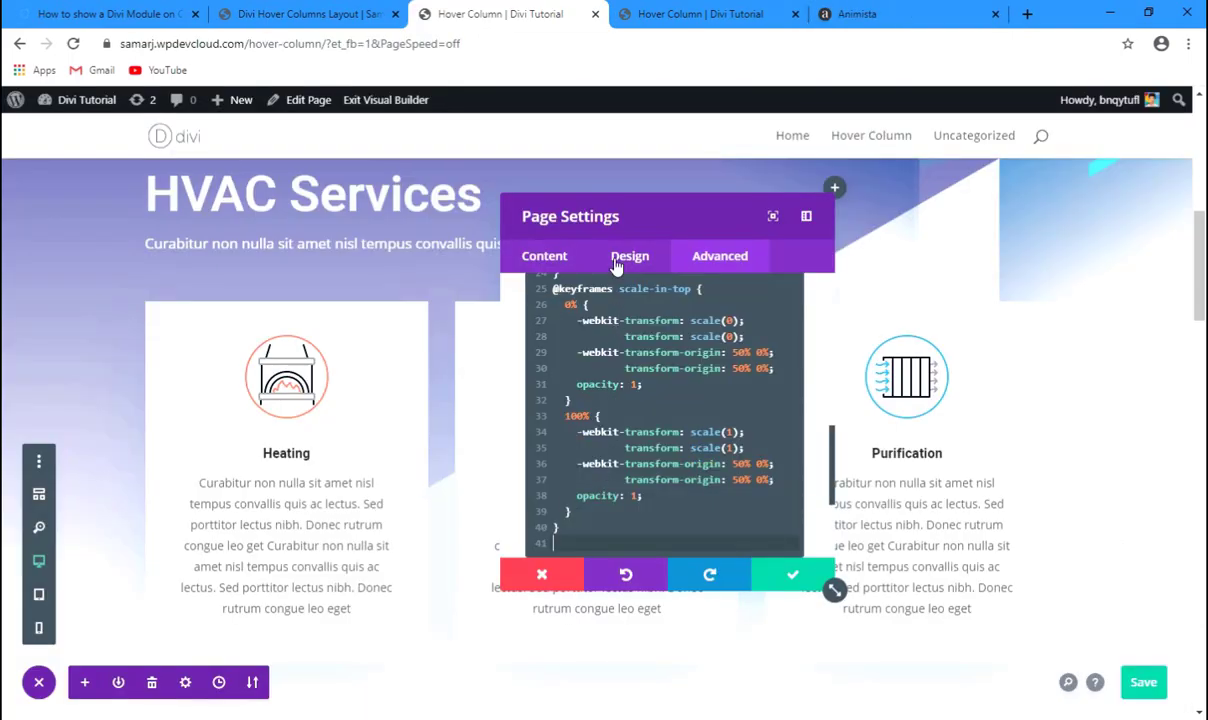
drag(606, 224, 722, 265)
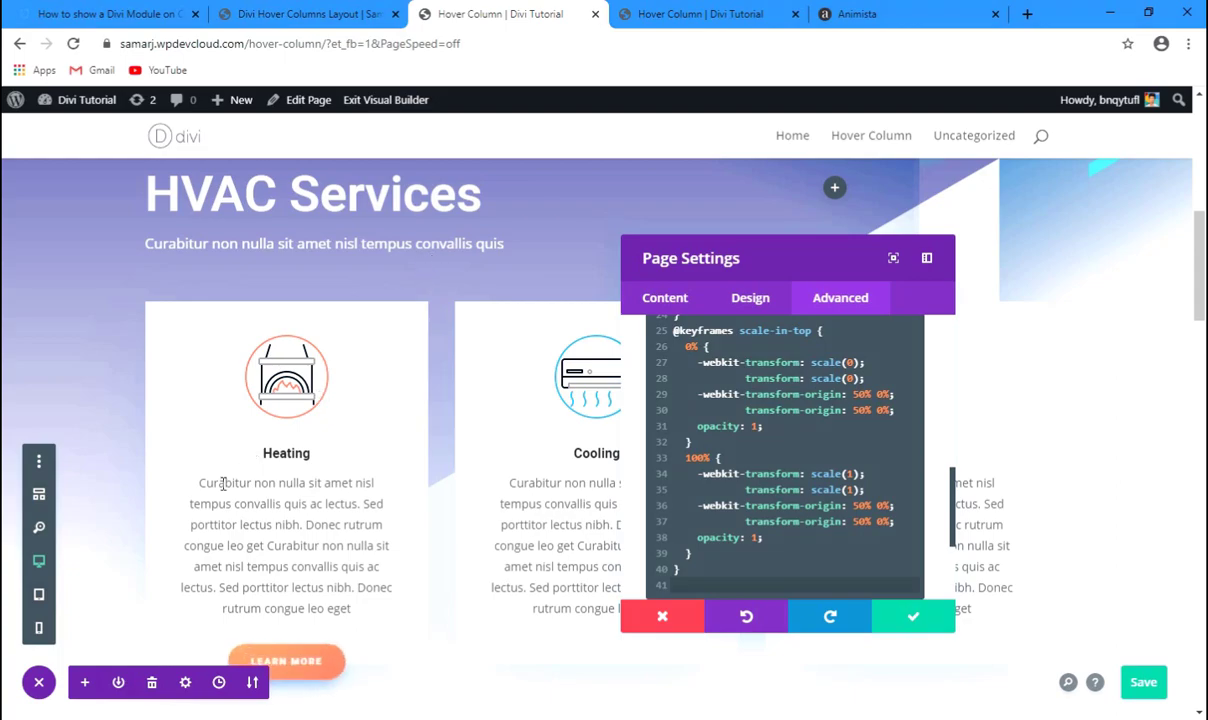
scroll(248, 349, down, 1)
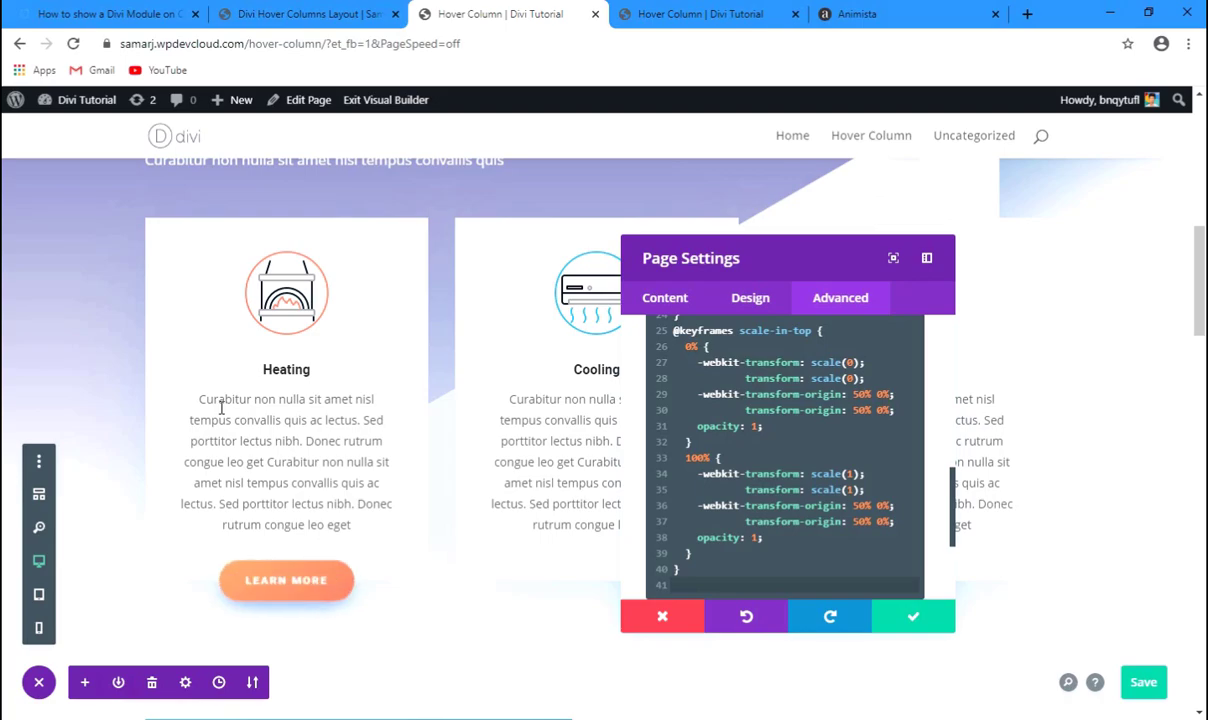
Step: Set the duration to 0.2s in both scale-in-top animation declarations and preview the hover effect on the Heating column
scroll(806, 470, up, 3)
scroll(806, 470, up, 3)
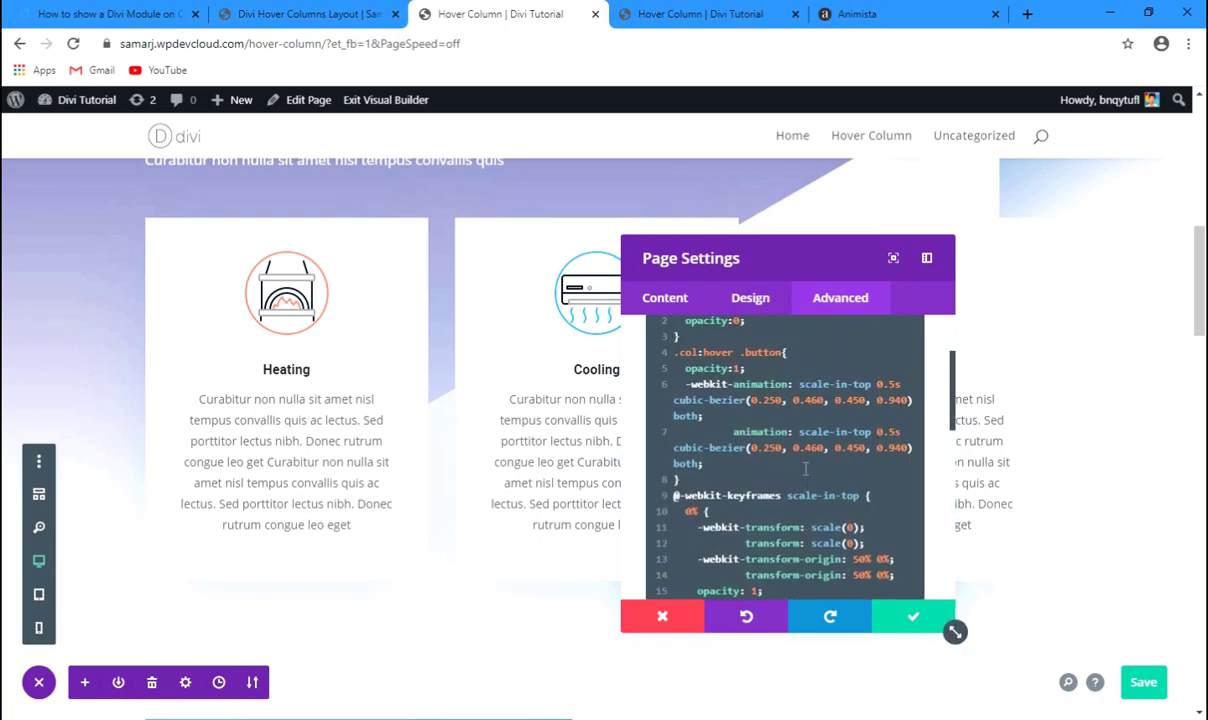
click(897, 467)
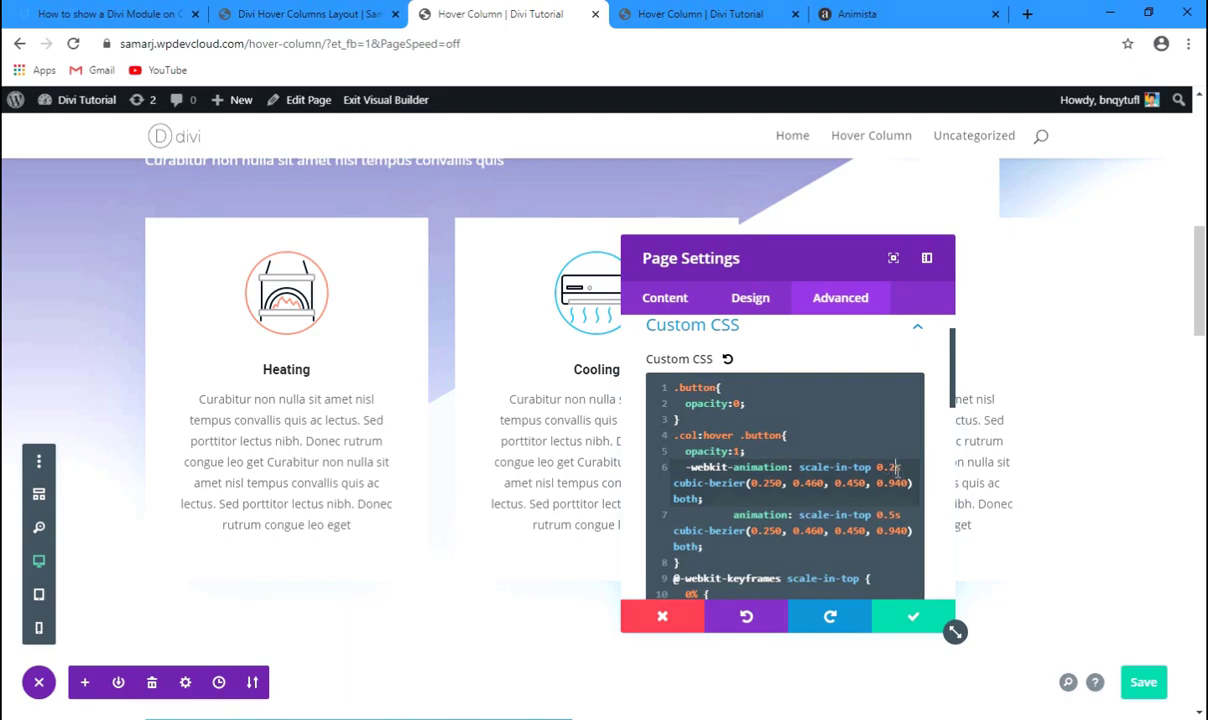
click(895, 514)
text(2)
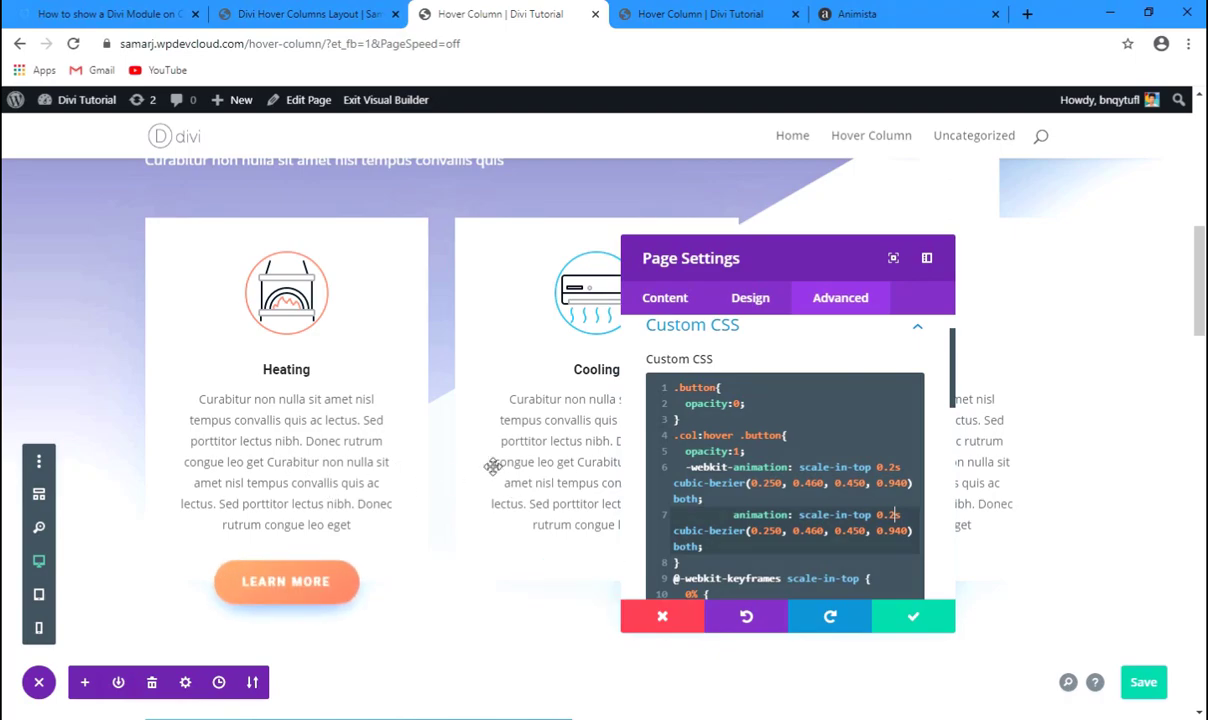
mouse_move(367, 449)
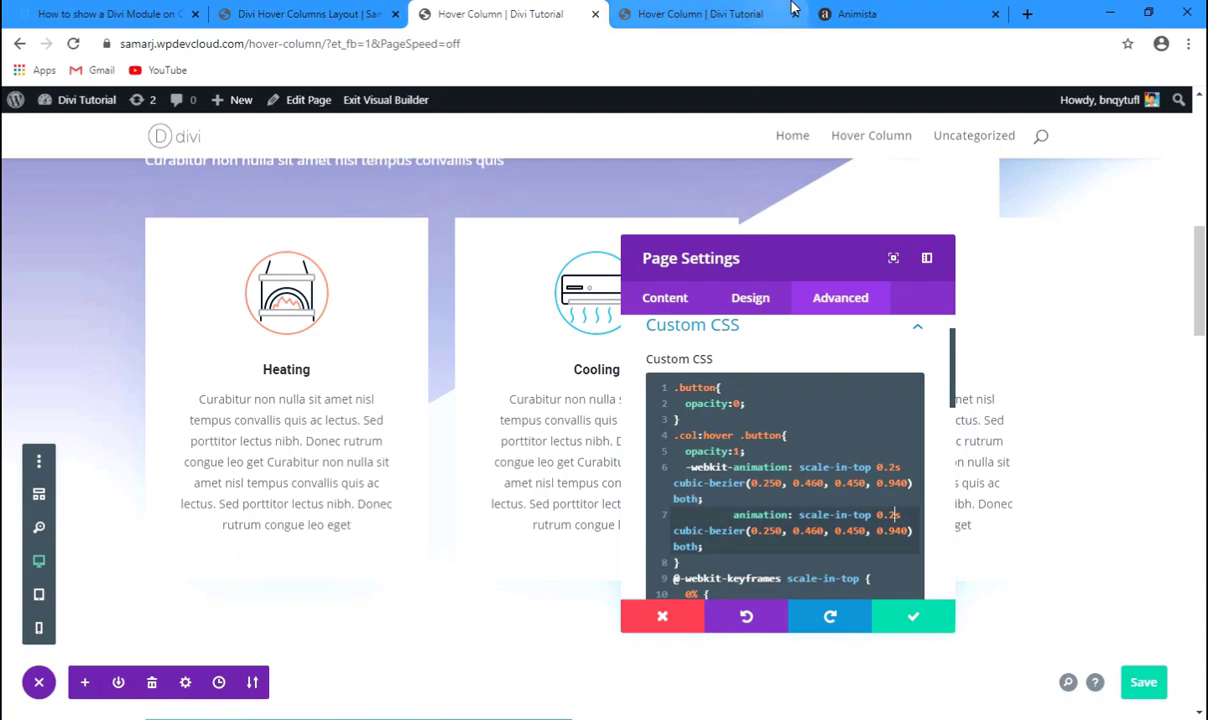
Step: Go back to Animista, close the generated code and select the scale-out-top exit animation
click(884, 10)
scroll(330, 250, up, 2)
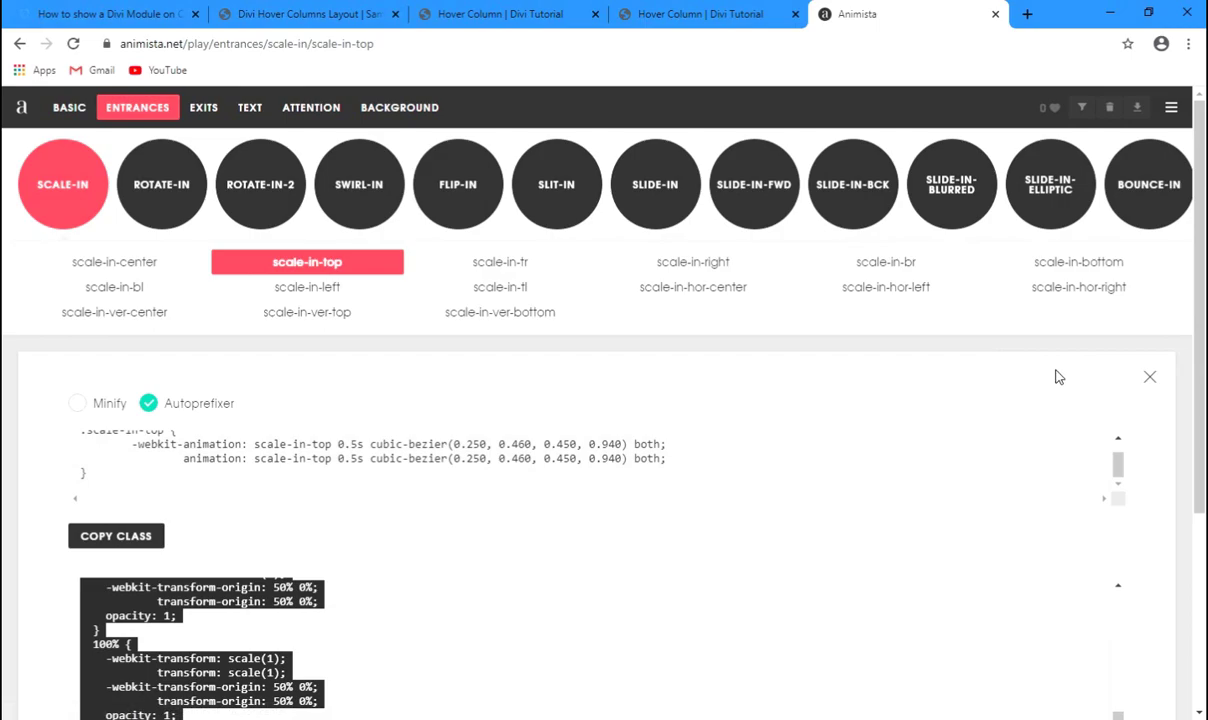
click(1151, 381)
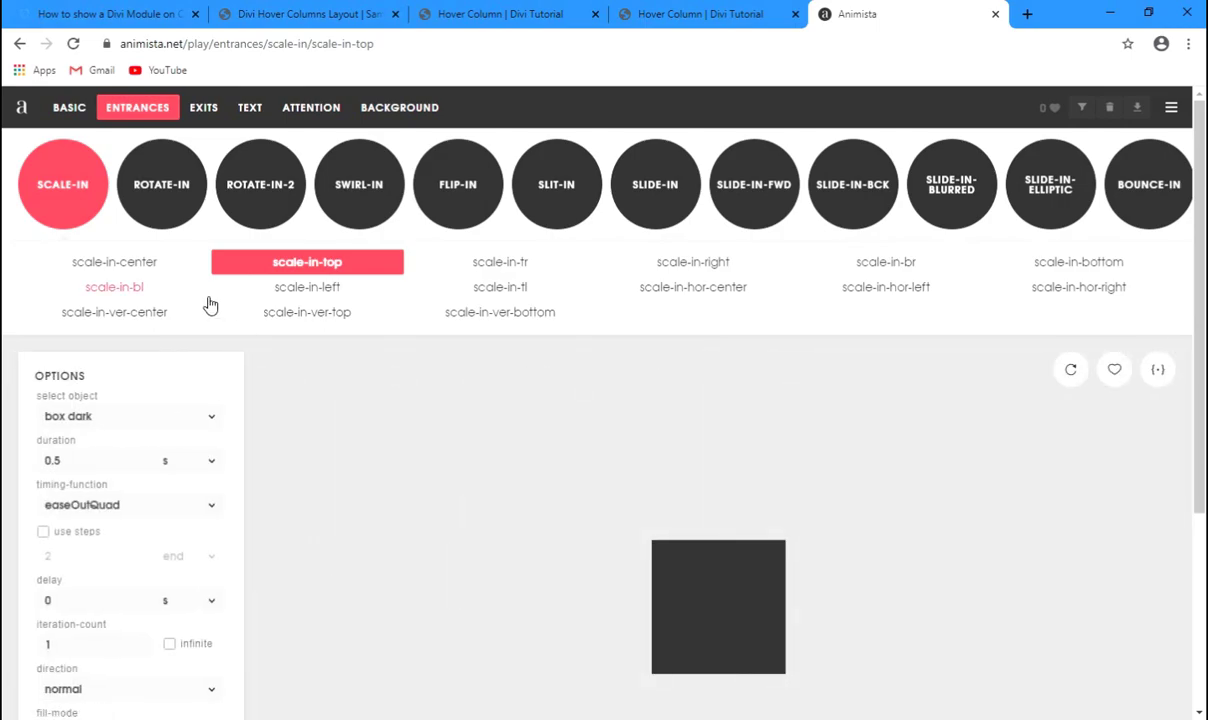
click(206, 110)
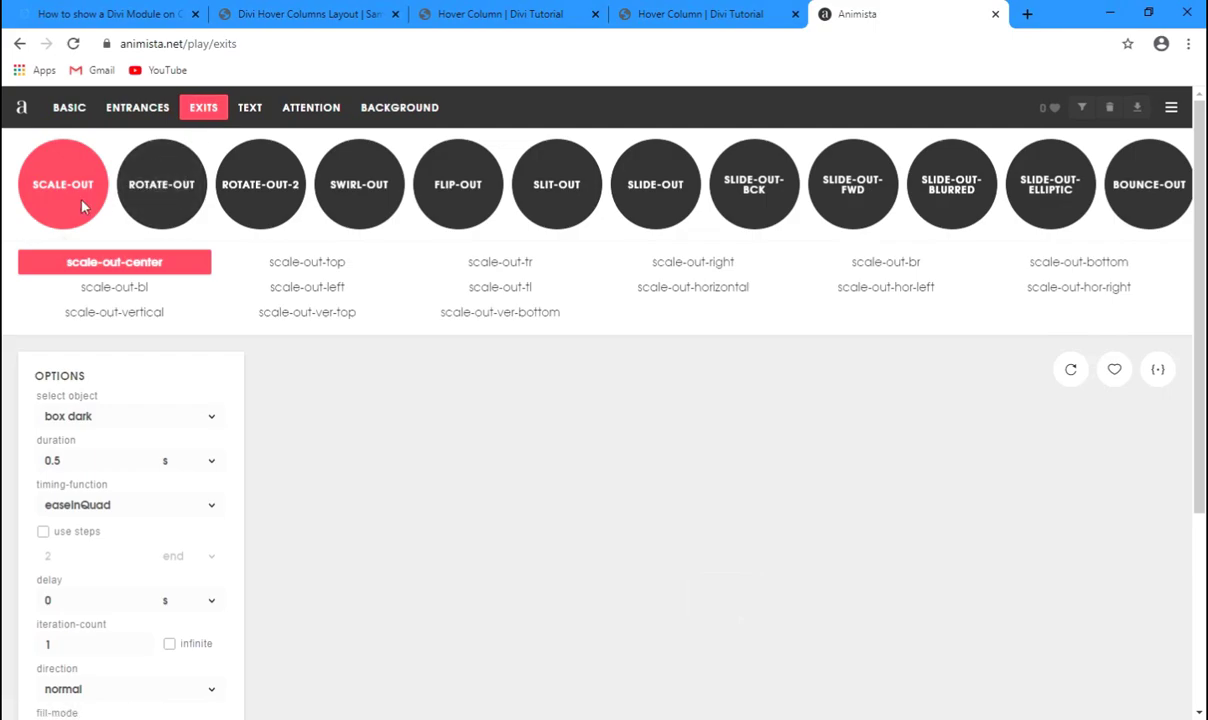
click(300, 268)
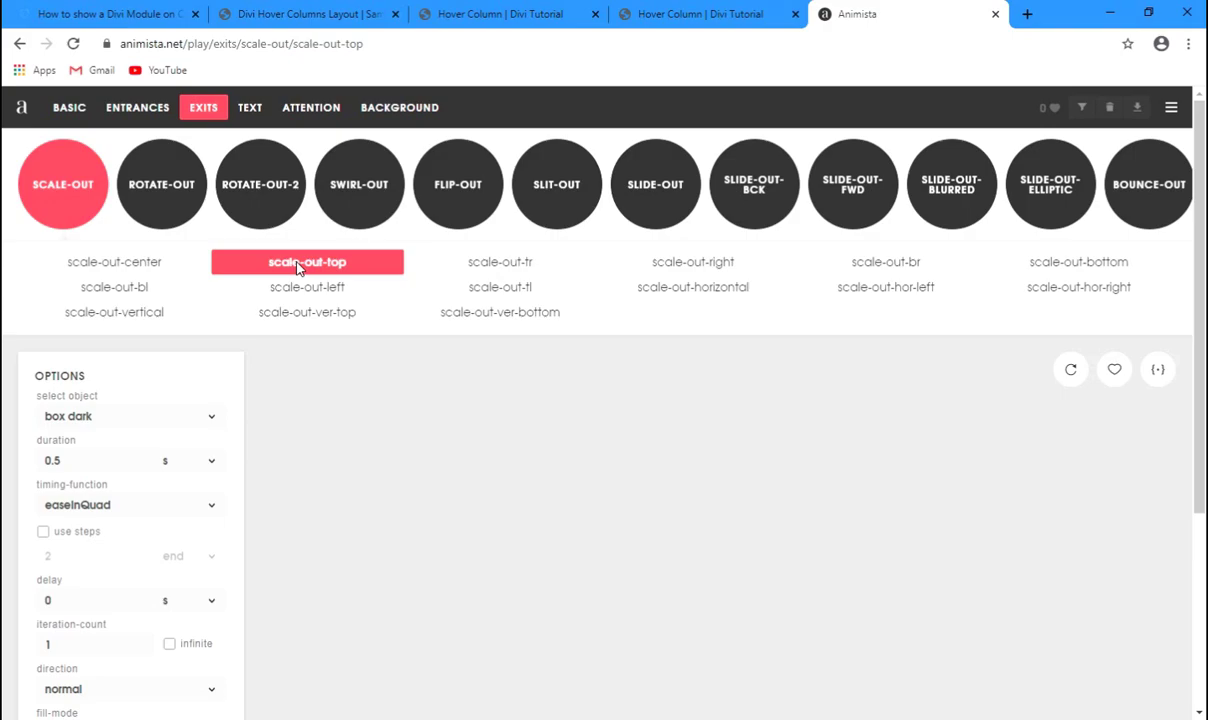
Step: Set the scale-out-top duration to 0.2 s, generate its code and copy the -webkit-animation and animation declarations
click(80, 462)
key(BackSpace)
text(2)
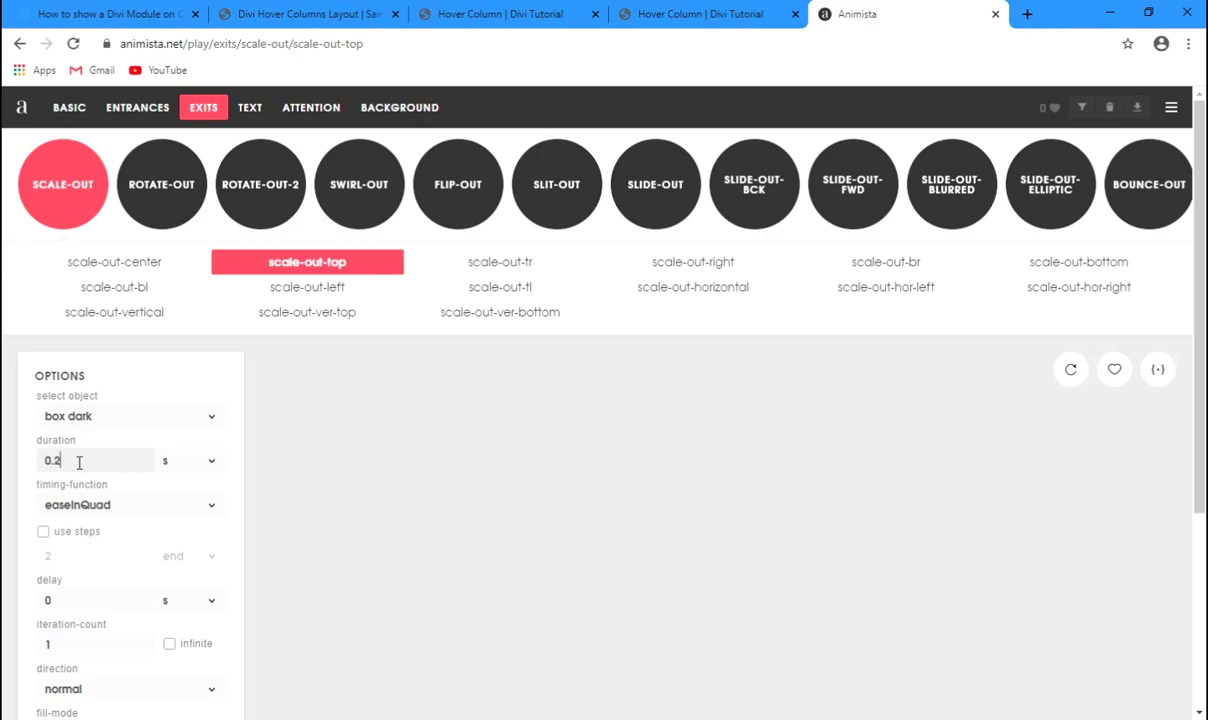
click(336, 452)
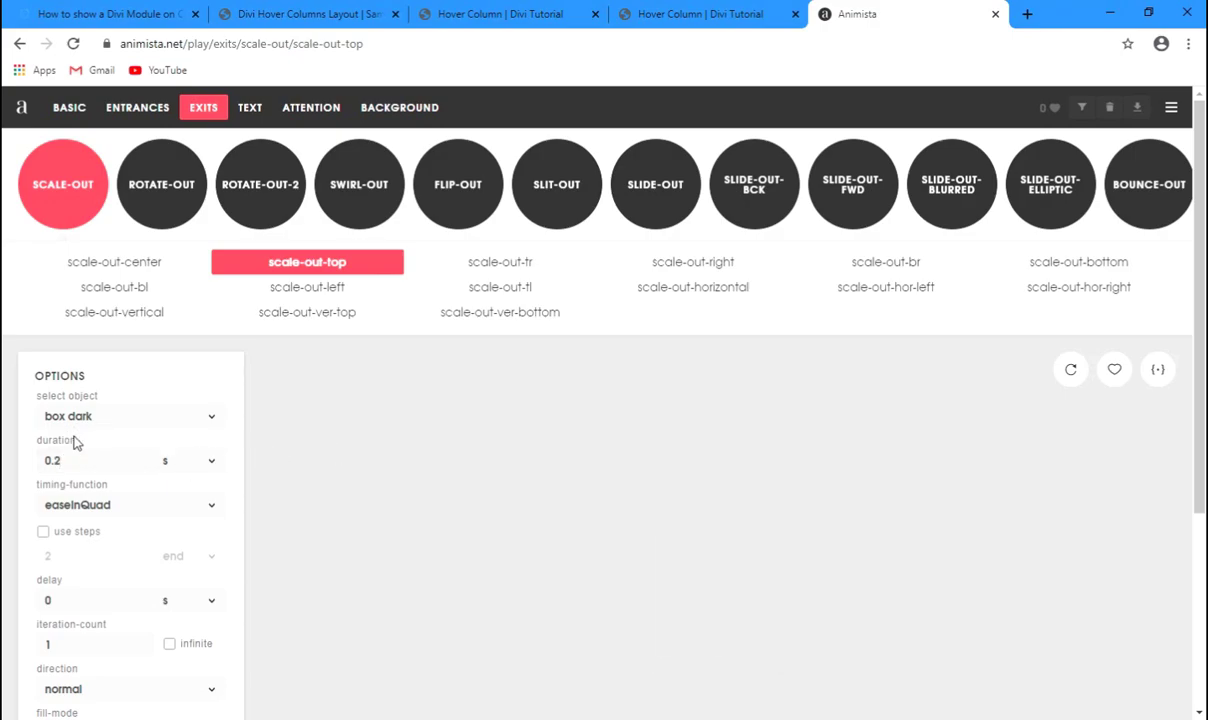
click(1158, 372)
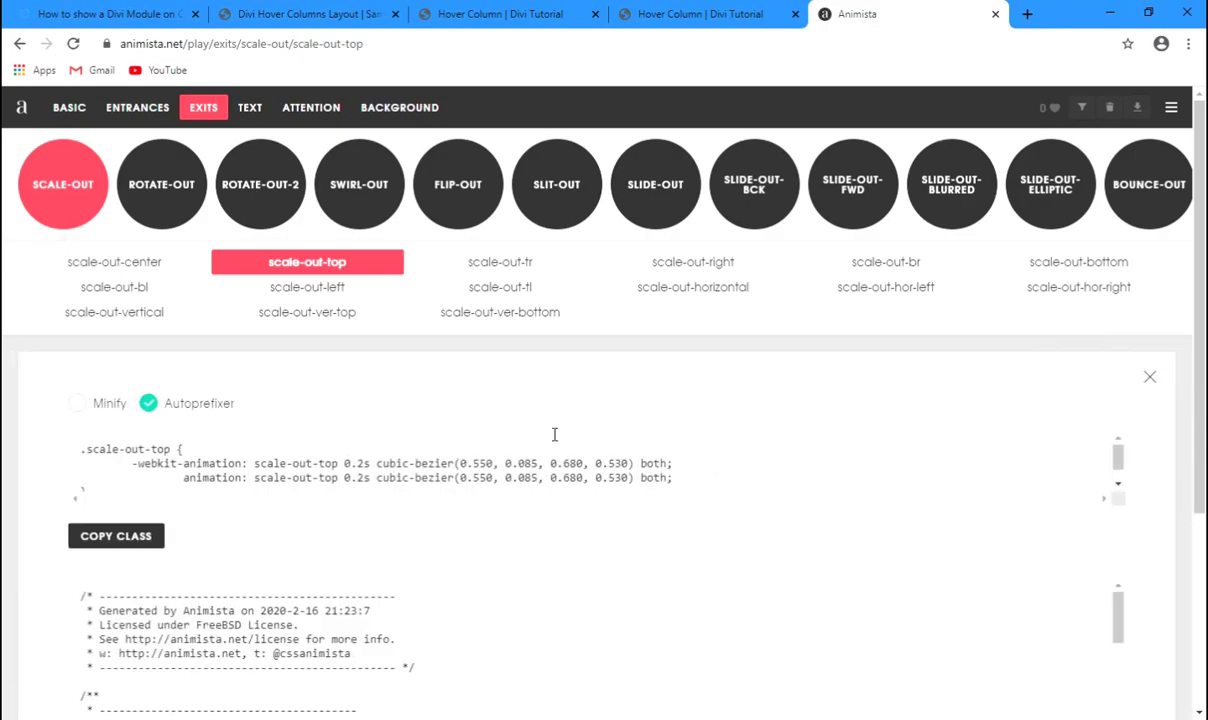
drag(688, 479, 124, 468)
key(ctrl+c)
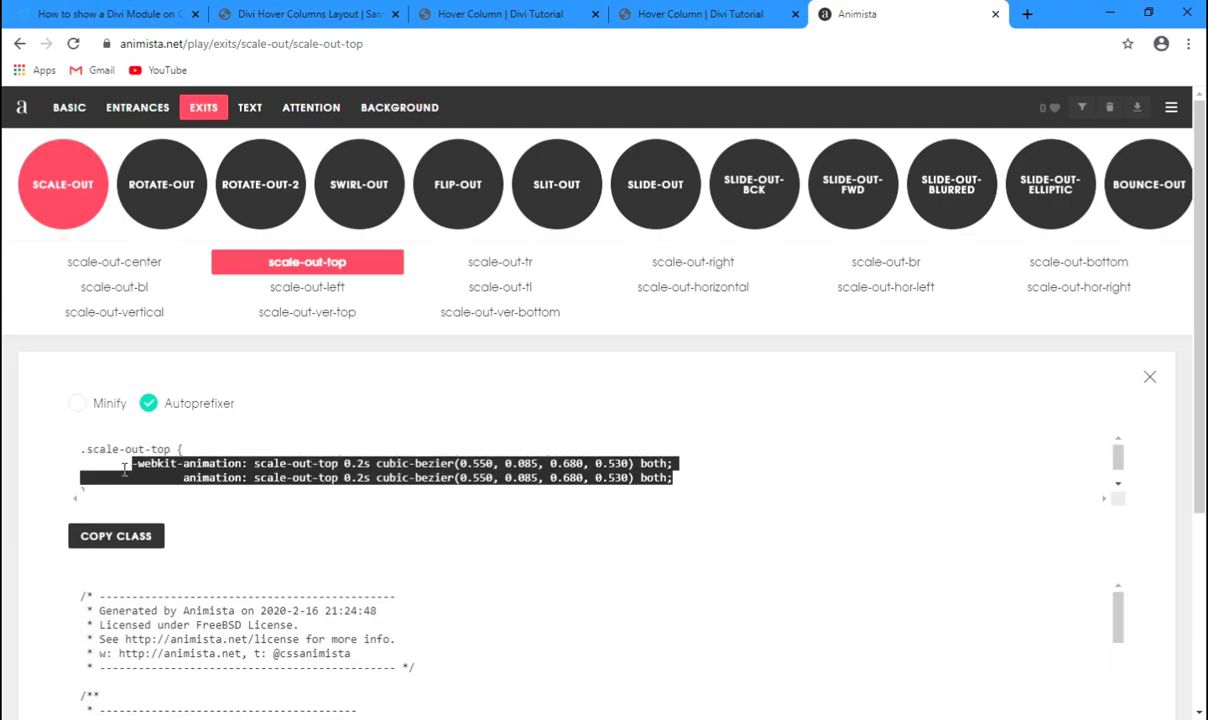
Step: Return to the Divi page's custom CSS and paste the scale-out-top declarations after opacity:0; in the .button rule
click(450, 16)
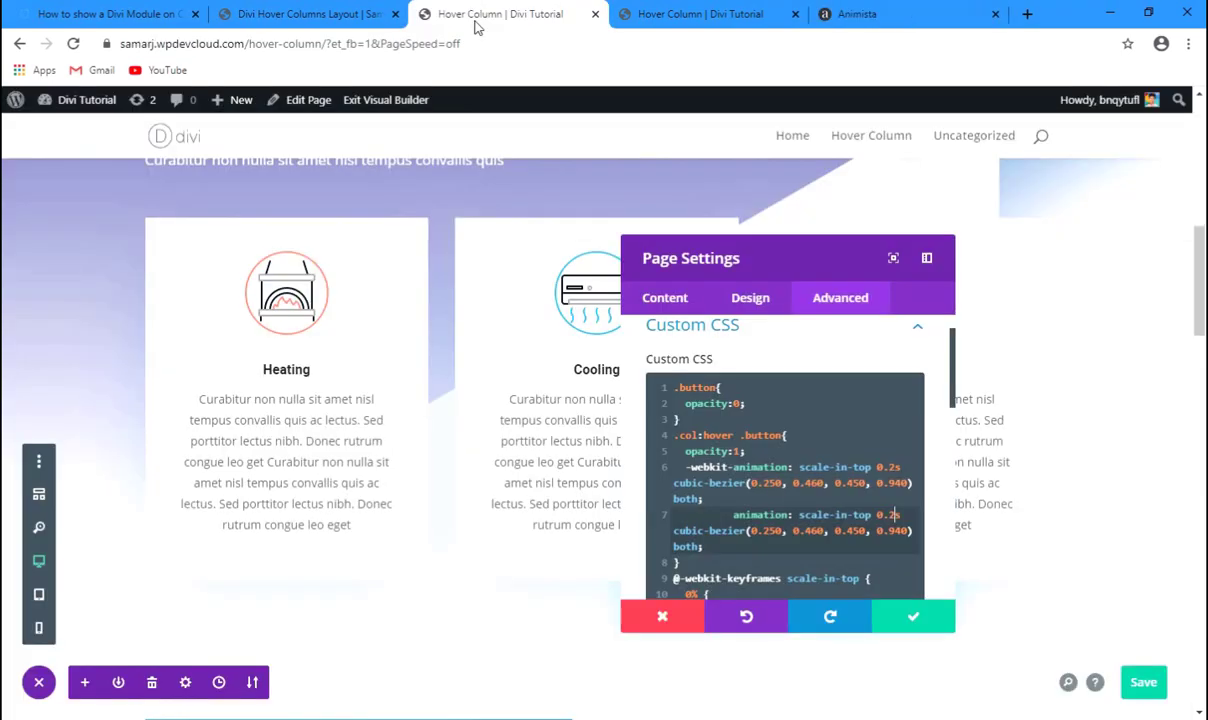
click(768, 403)
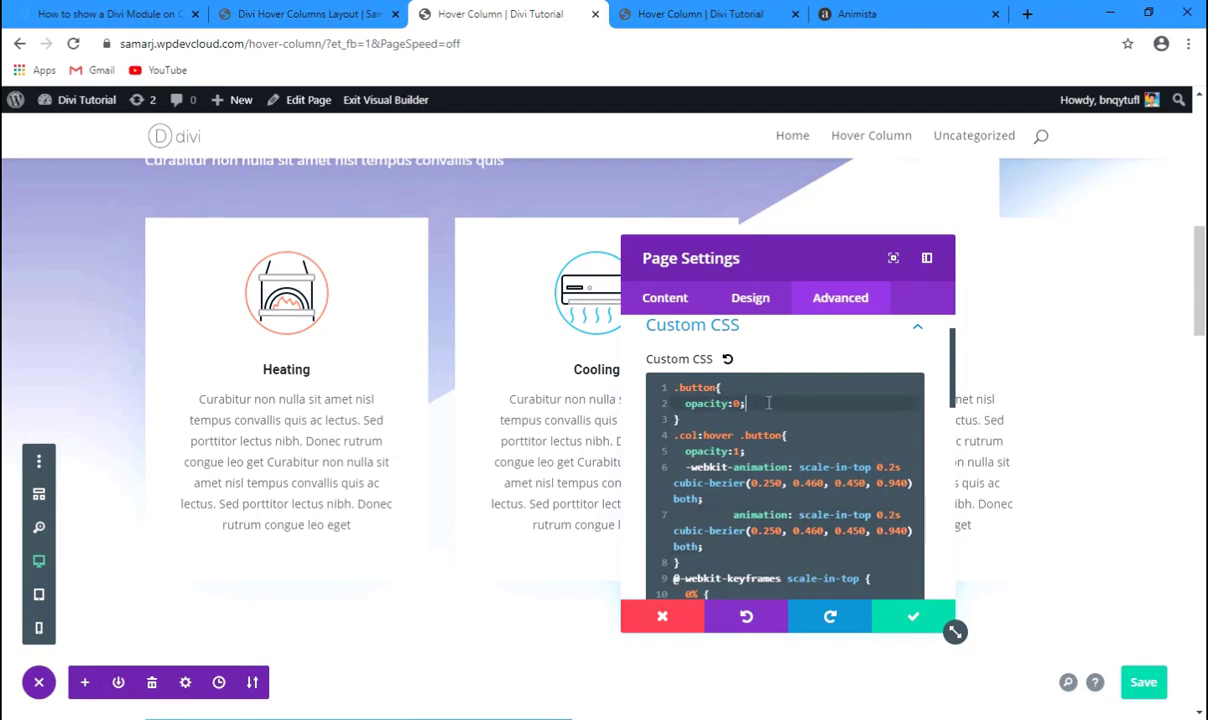
key(Return)
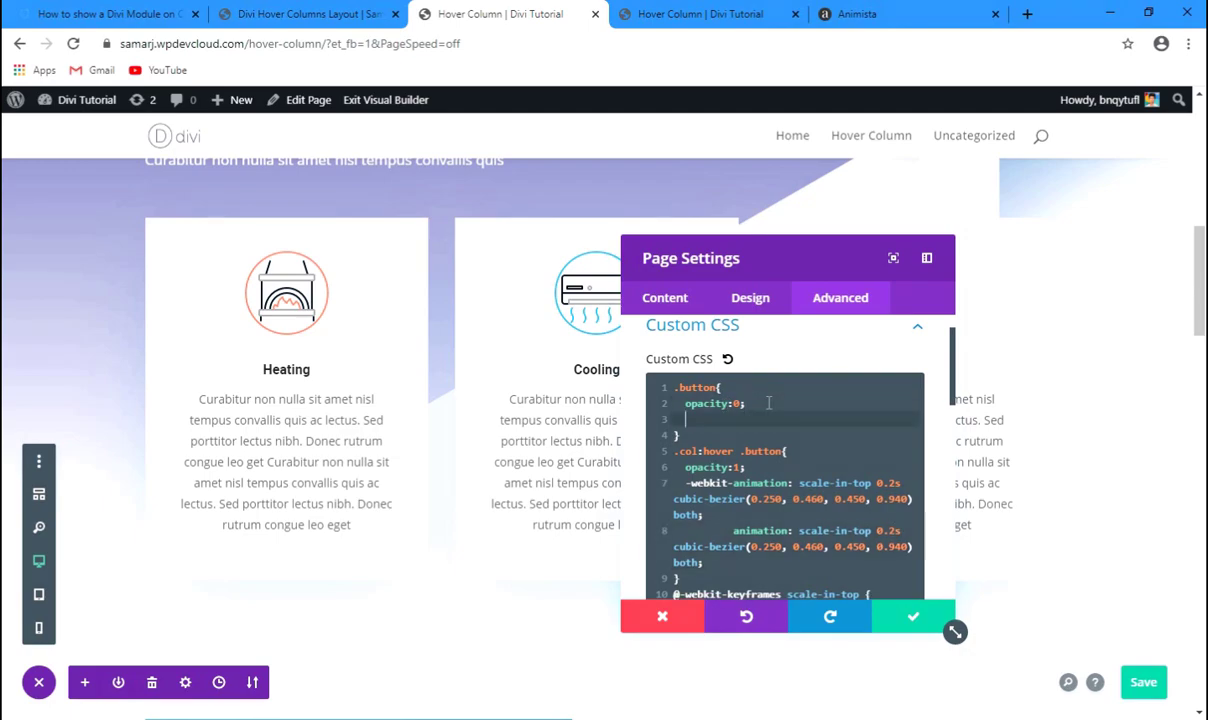
key(ctrl+v)
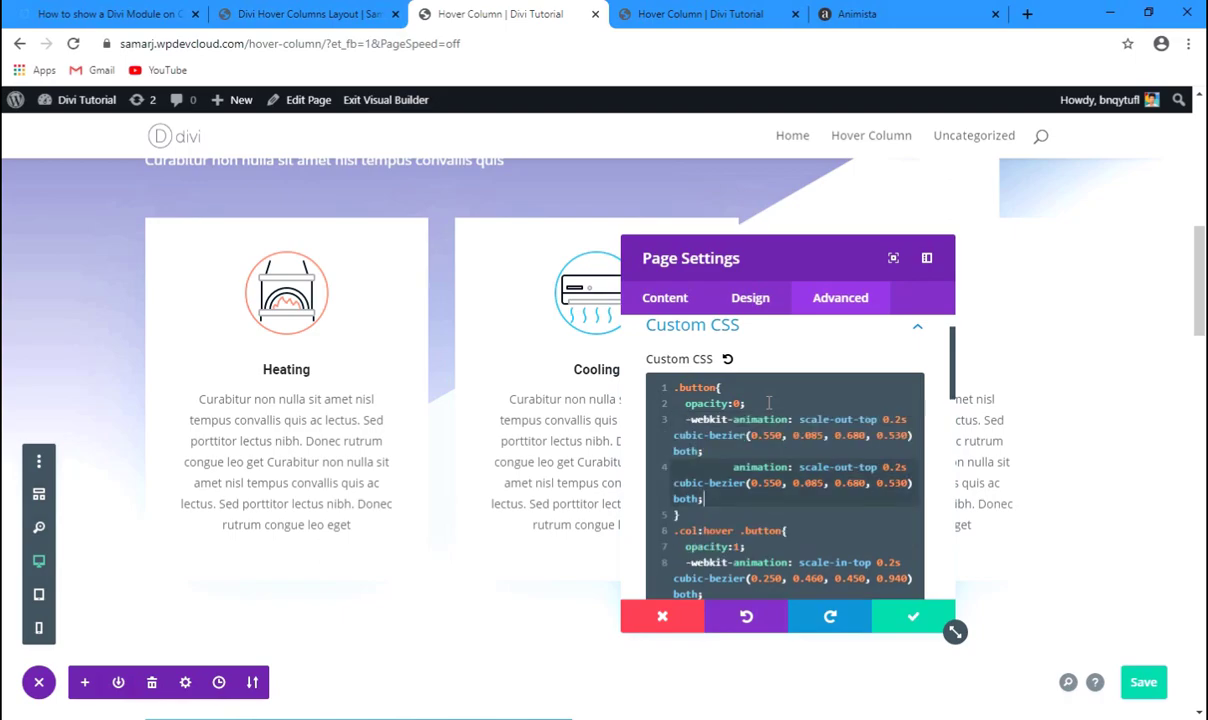
Step: Copy the scale-out-top keyframes from Animista and paste them on a new line at the end of the page's custom CSS
scroll(752, 460, down, 7)
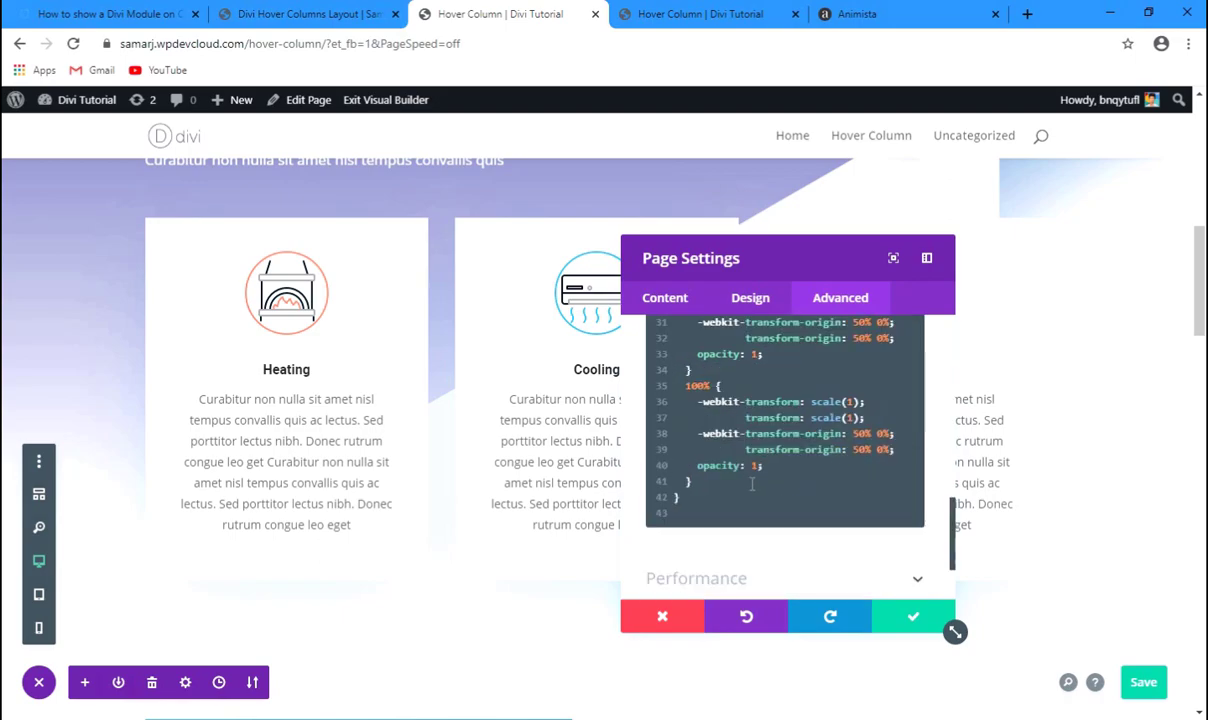
click(743, 511)
key(Return)
key(Return)
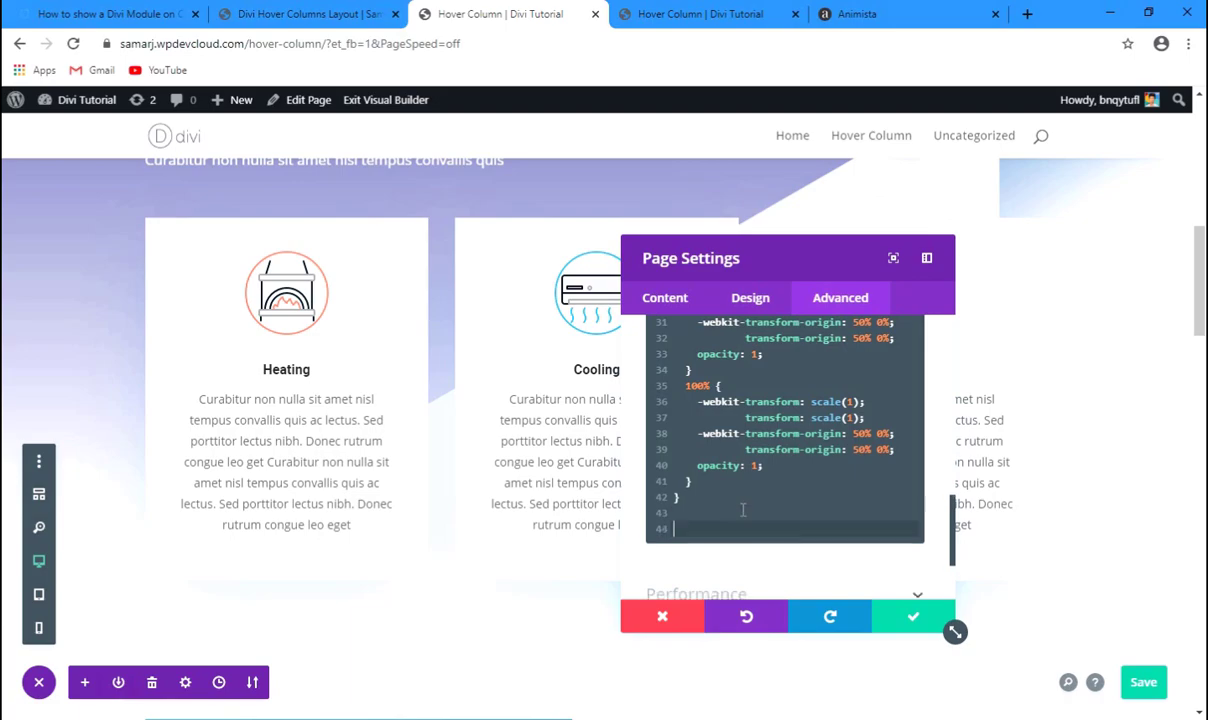
click(857, 14)
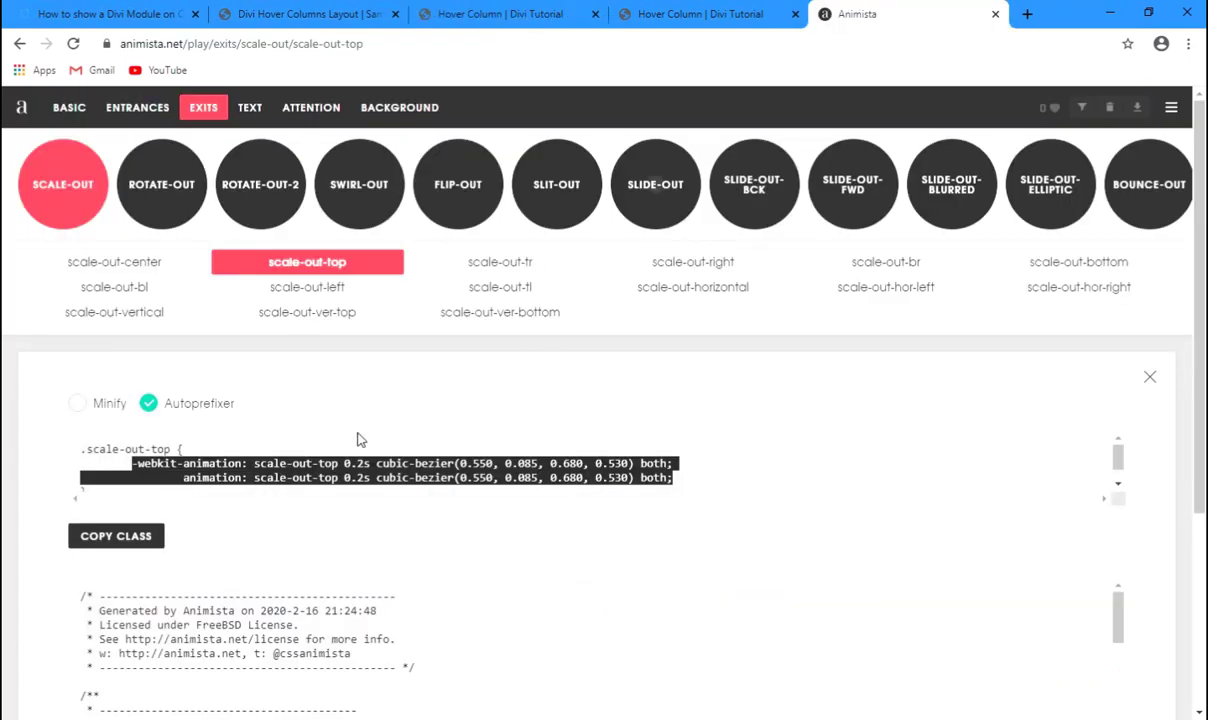
scroll(52, 548, down, 3)
scroll(80, 480, down, 2)
drag(80, 423, 145, 548)
key(ctrl+c)
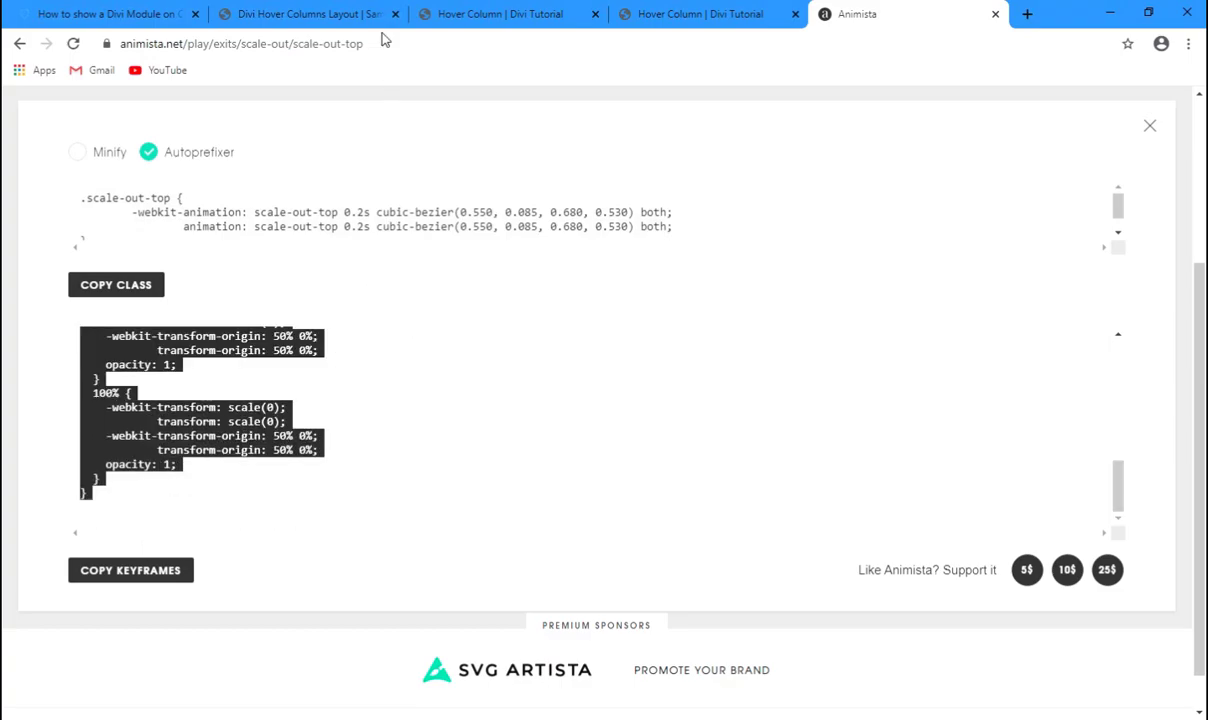
click(480, 14)
key(ctrl+v)
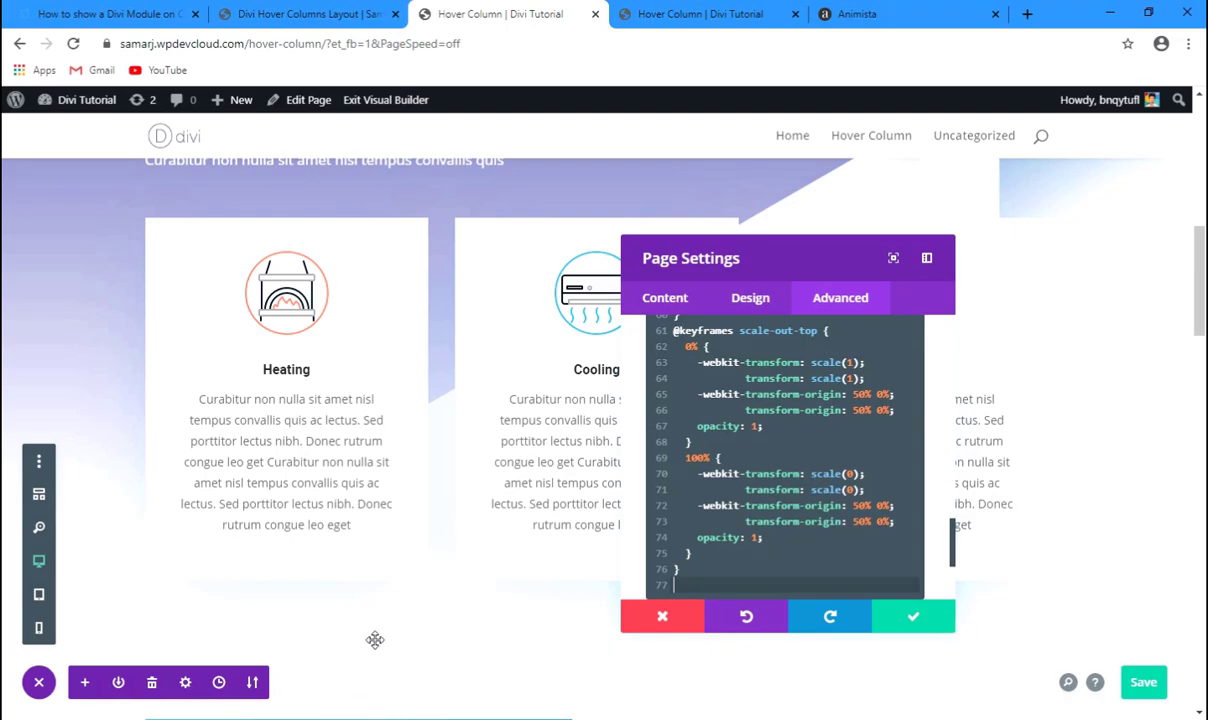
Step: Preview the button animations on the Heating and Cooling columns, and save the page settings and the page
mouse_move(331, 500)
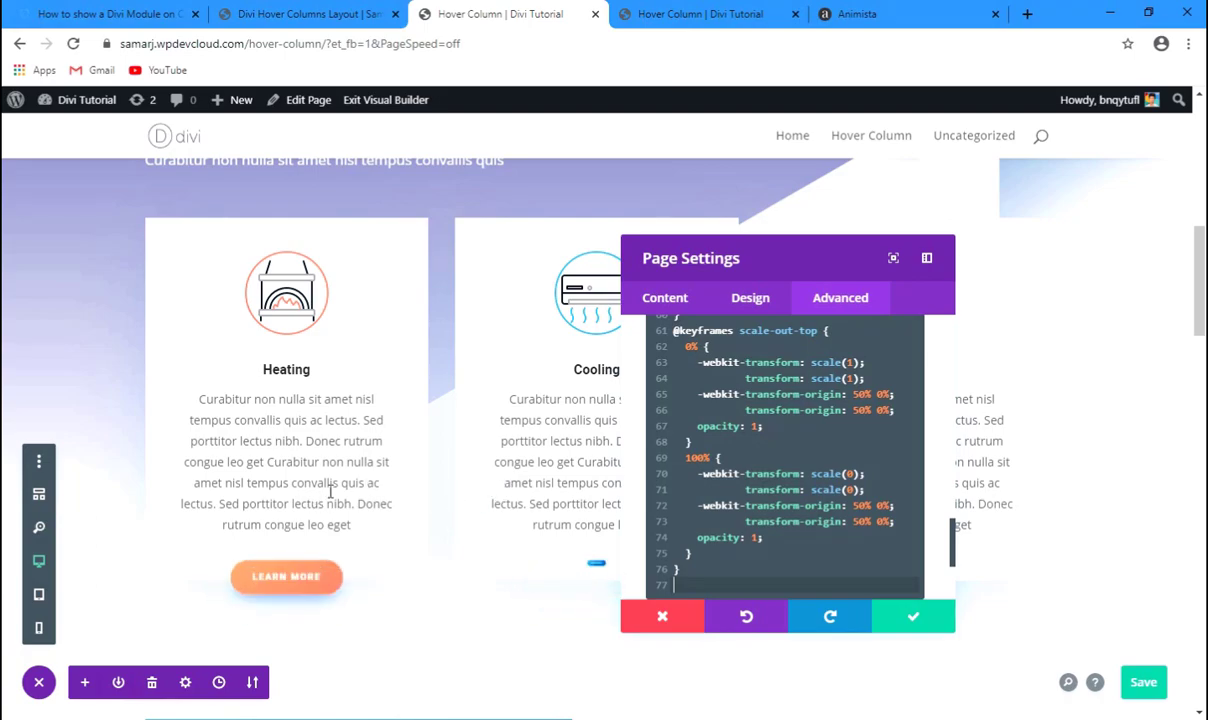
mouse_move(507, 490)
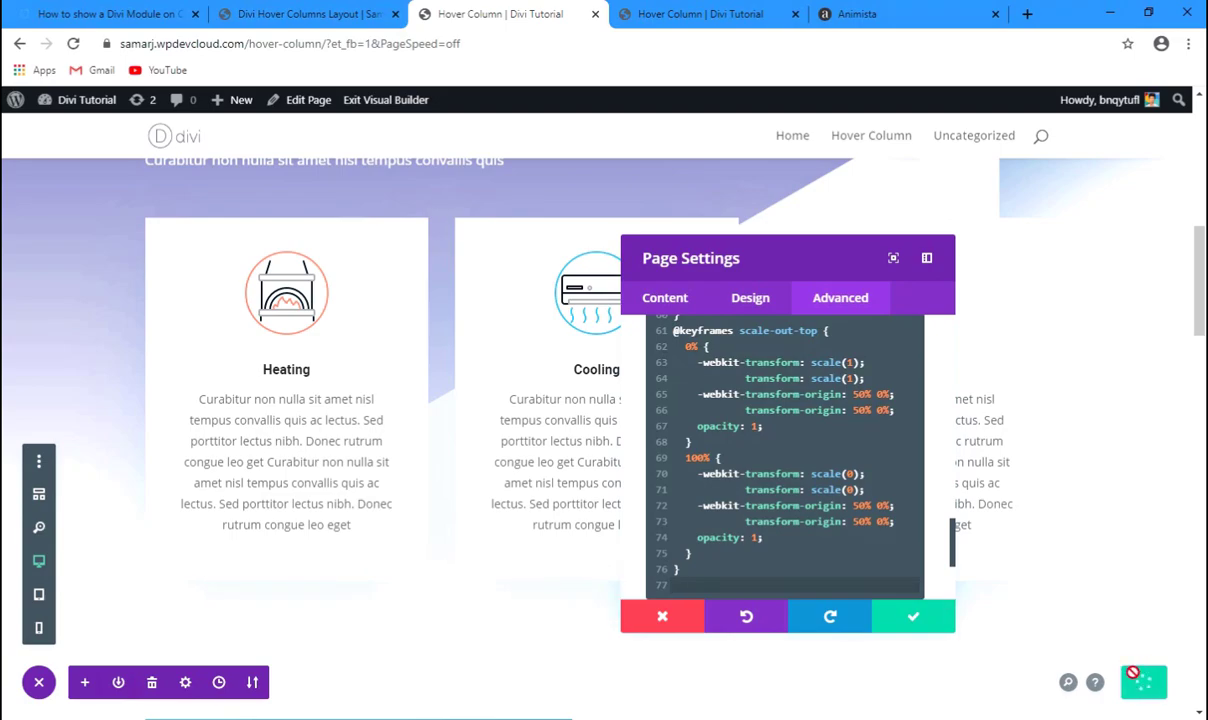
click(912, 616)
Step: Reload the live Hover Column page, check the Learn More buttons on column hover and switch to the tutorial article
click(672, 8)
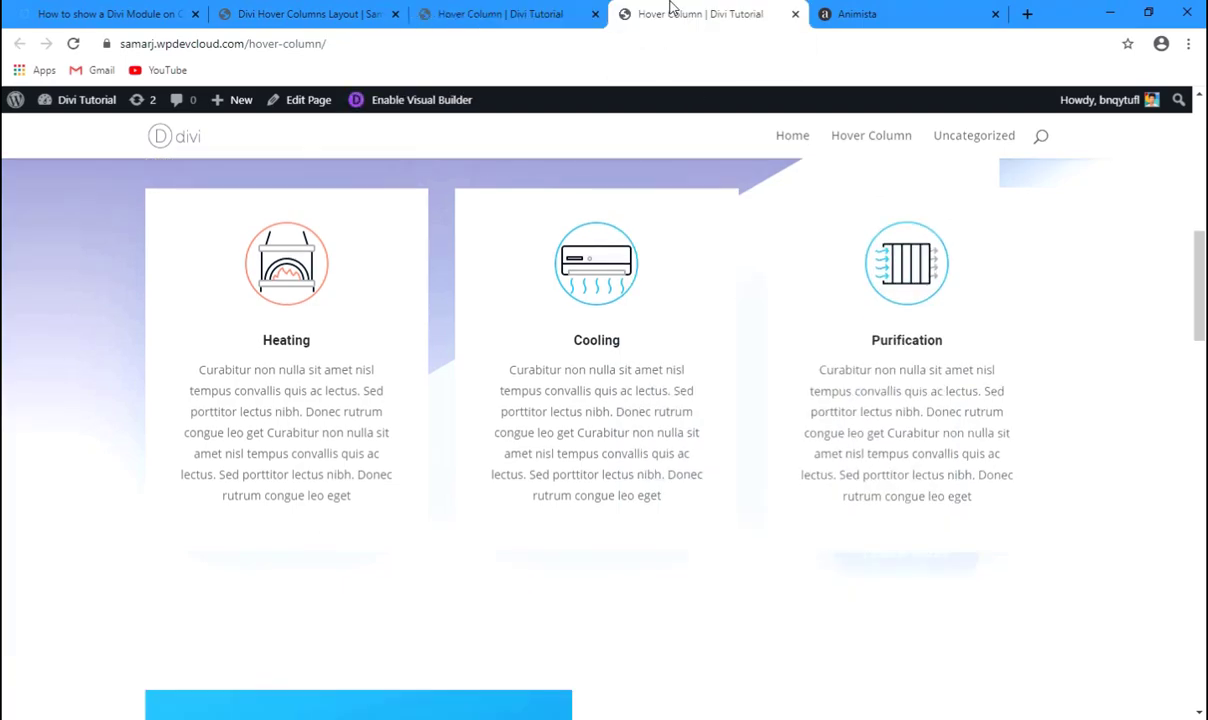
scroll(540, 306, up, 5)
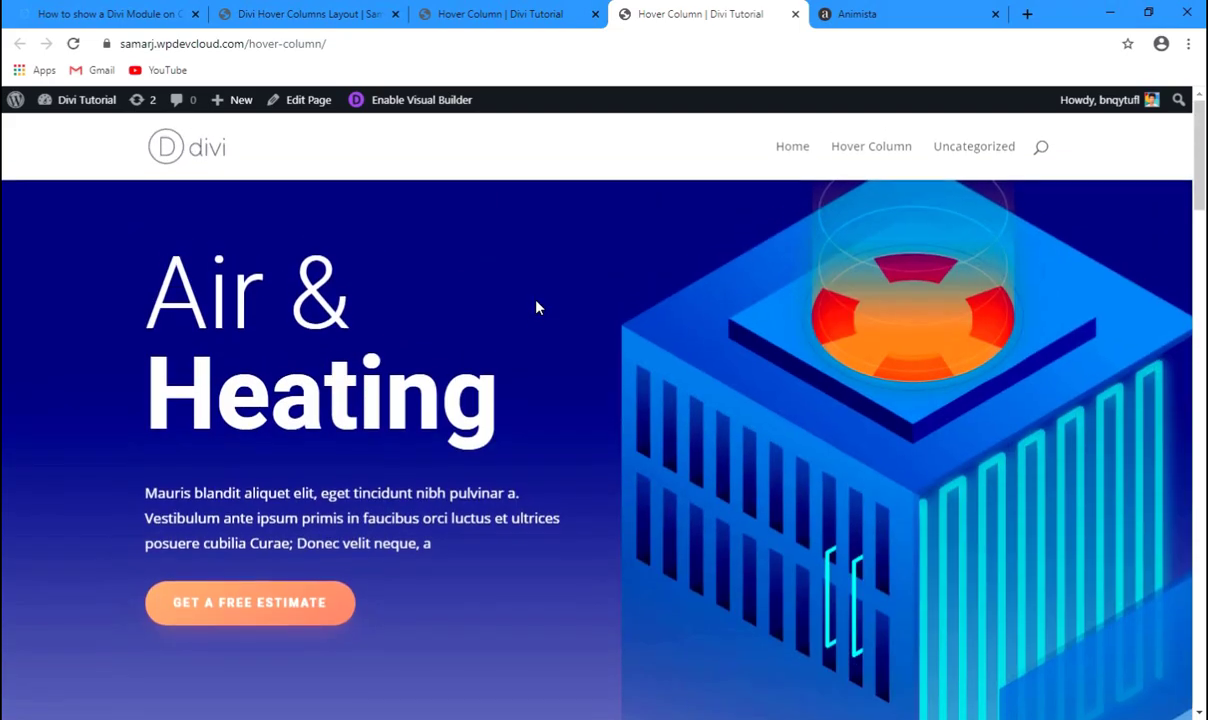
key(F5)
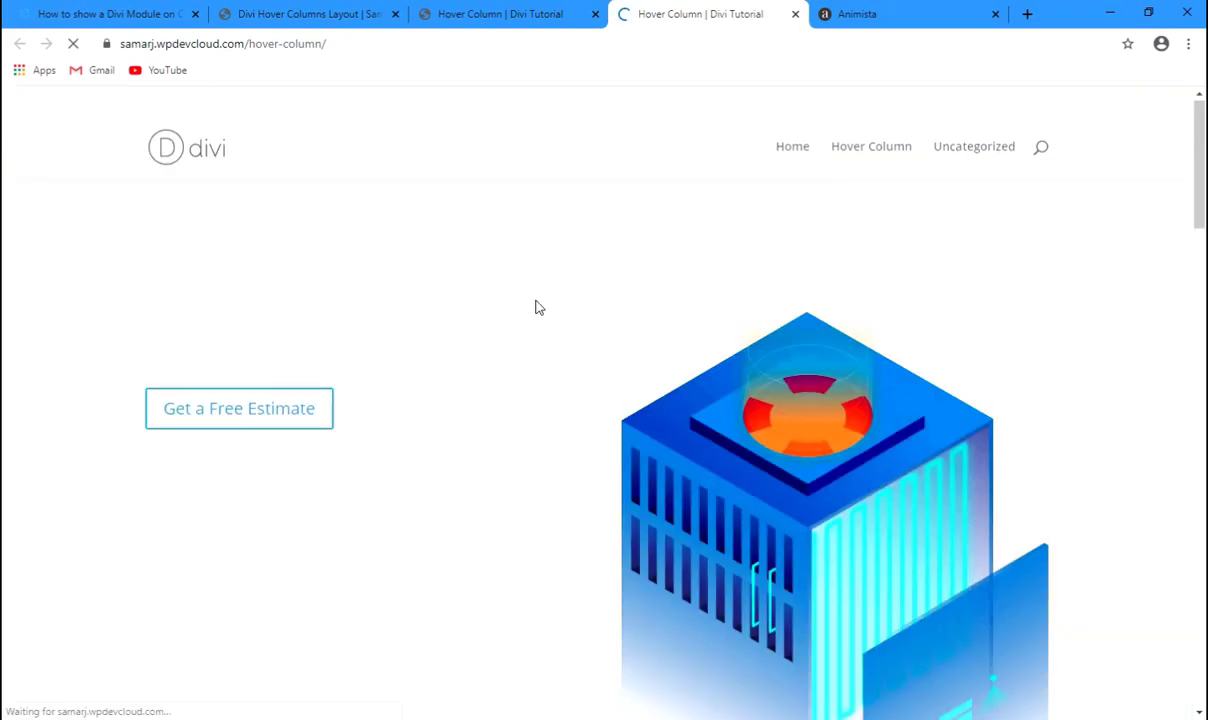
scroll(884, 260, down, 7)
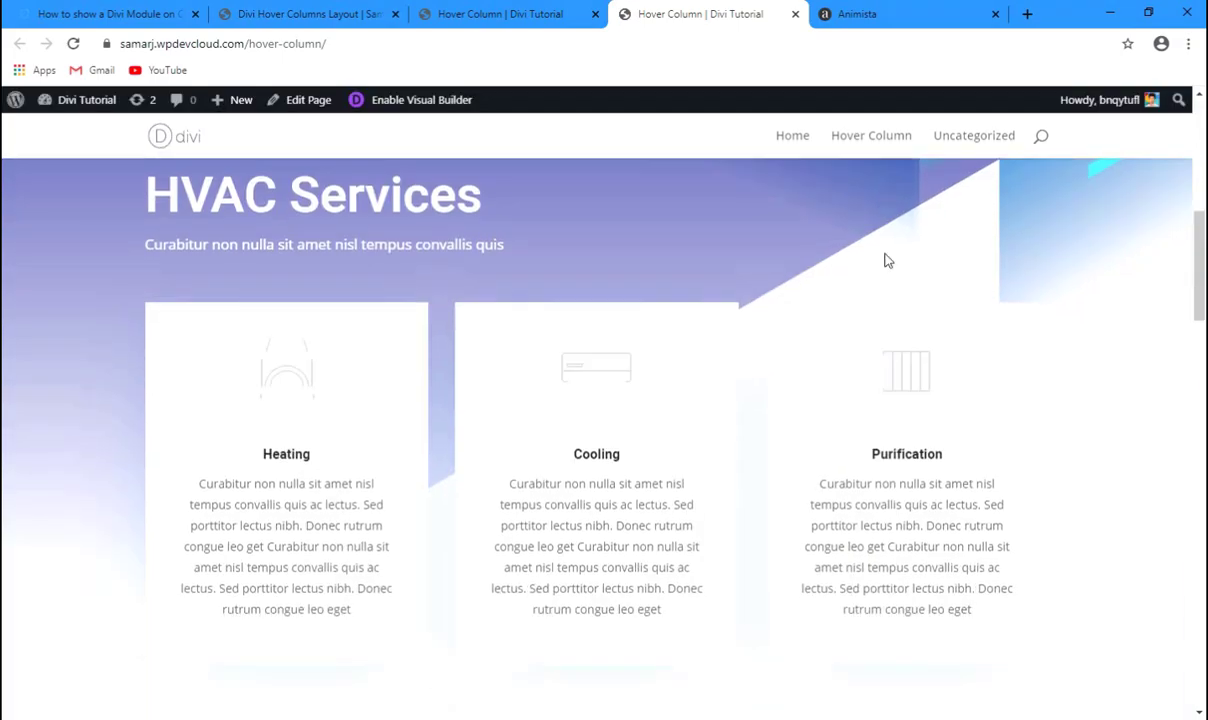
scroll(884, 260, down, 1)
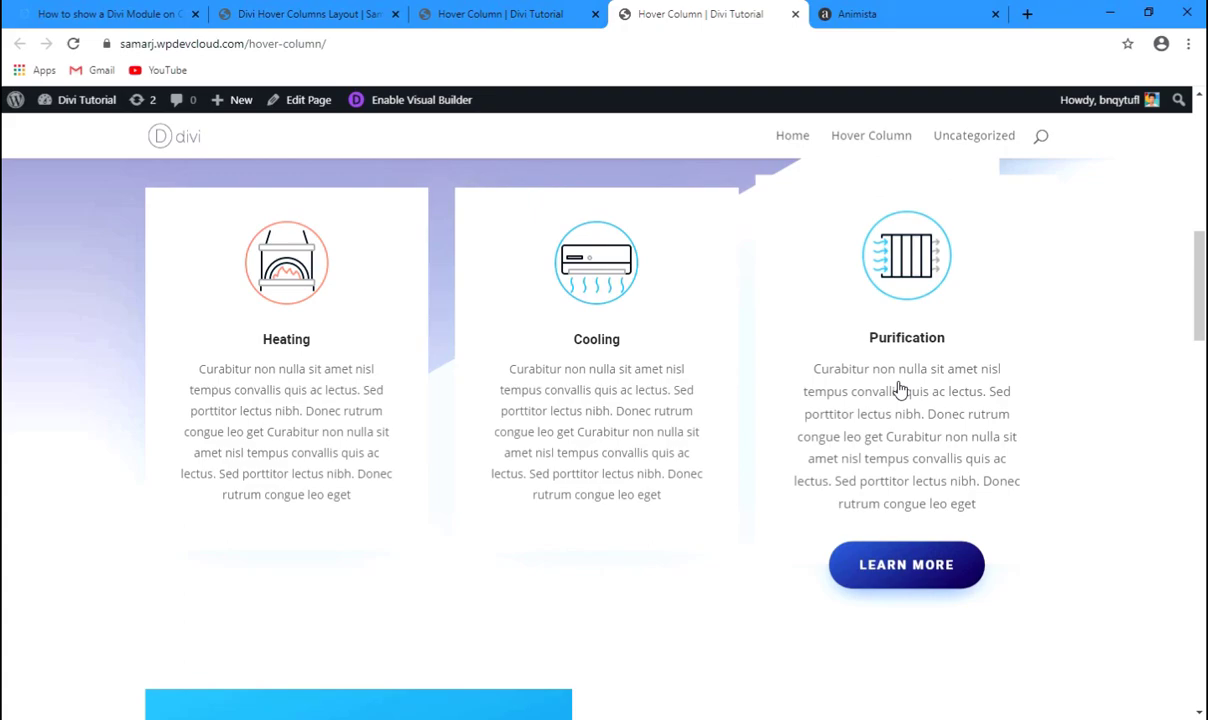
click(100, 14)
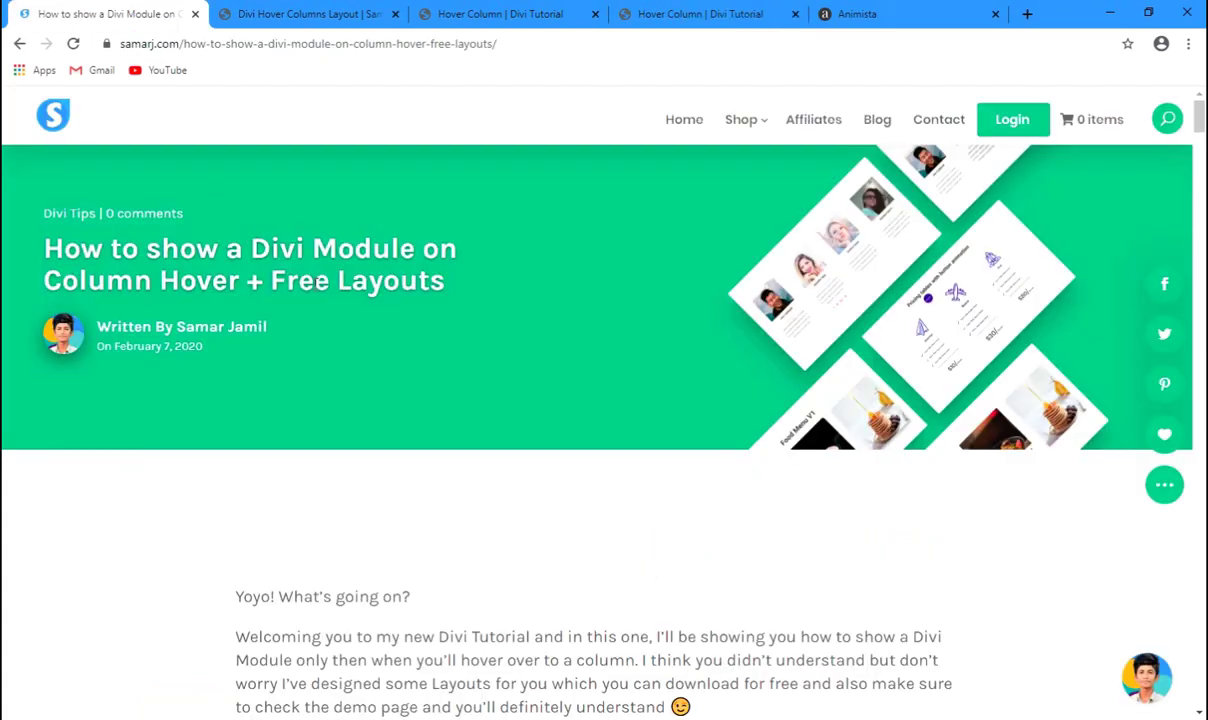
Step: Look over the tutorial article's introduction and its Download Layout Pack and See Live Preview links
scroll(302, 321, down, 5)
scroll(634, 340, up, 5)
scroll(393, 278, down, 1)
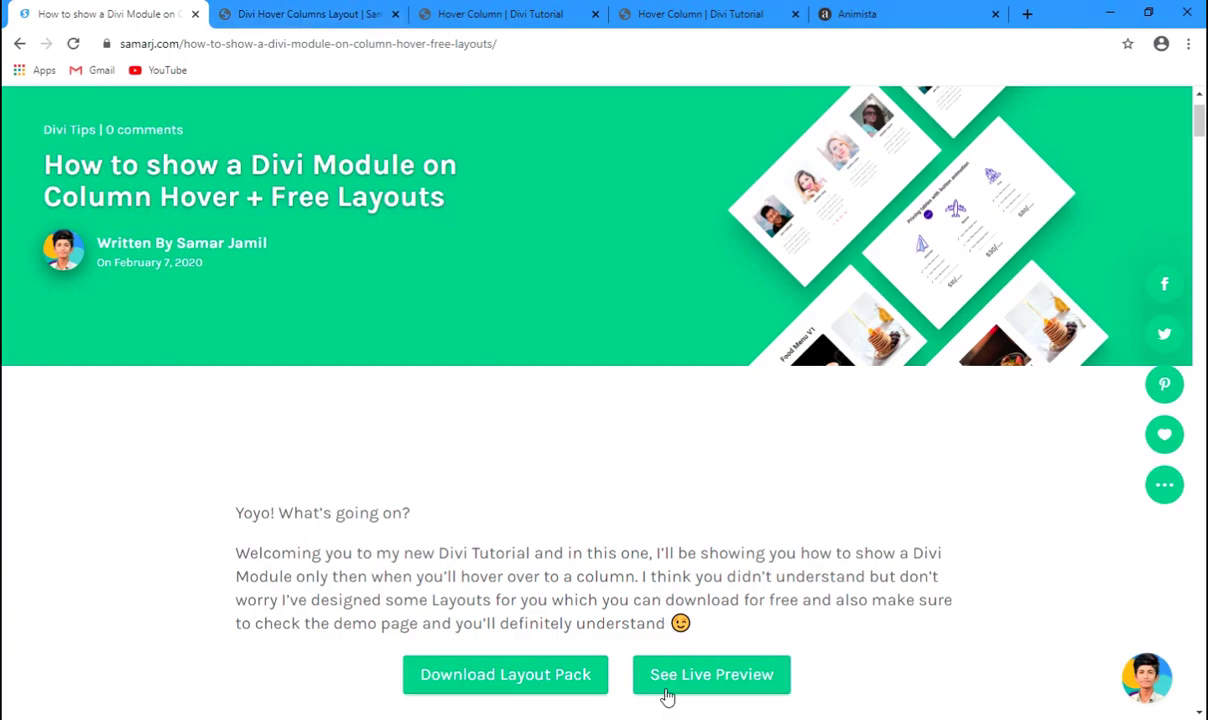
Step: Switch to the Divi Hover Columns Layout demo and check the hover effect on the person modules without and with animation
click(305, 13)
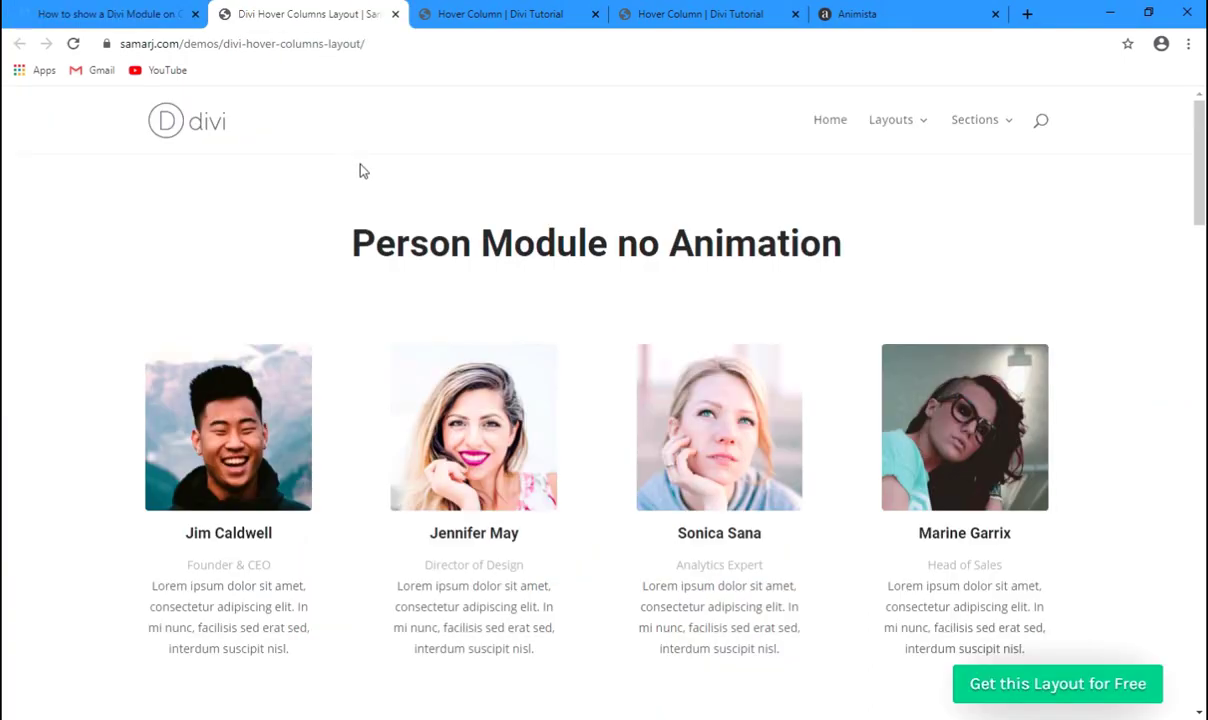
scroll(364, 190, down, 1)
scroll(364, 190, up, 1)
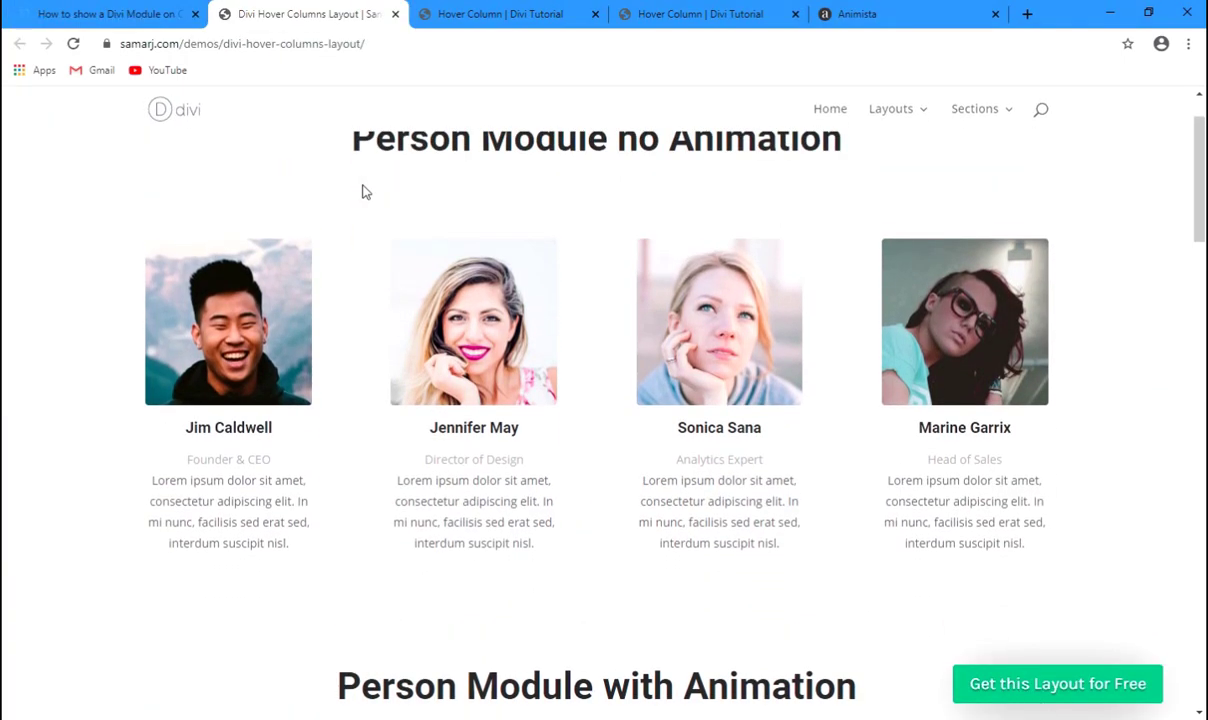
scroll(234, 419, down, 1)
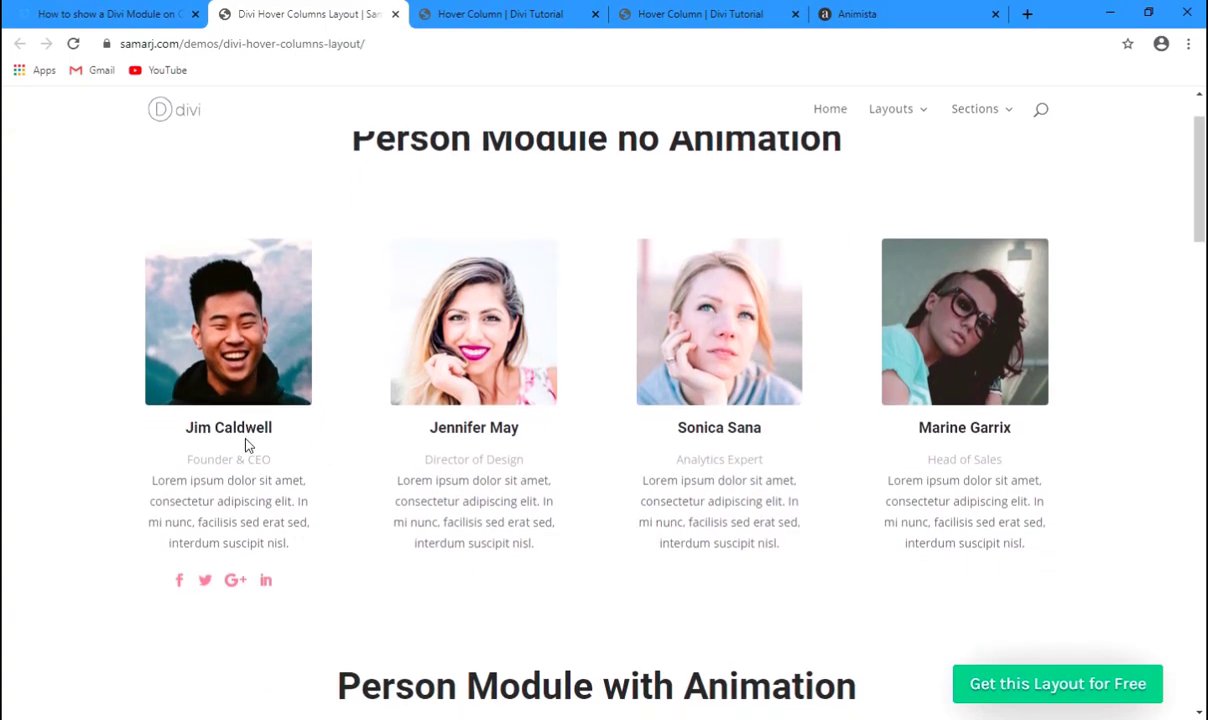
mouse_move(445, 450)
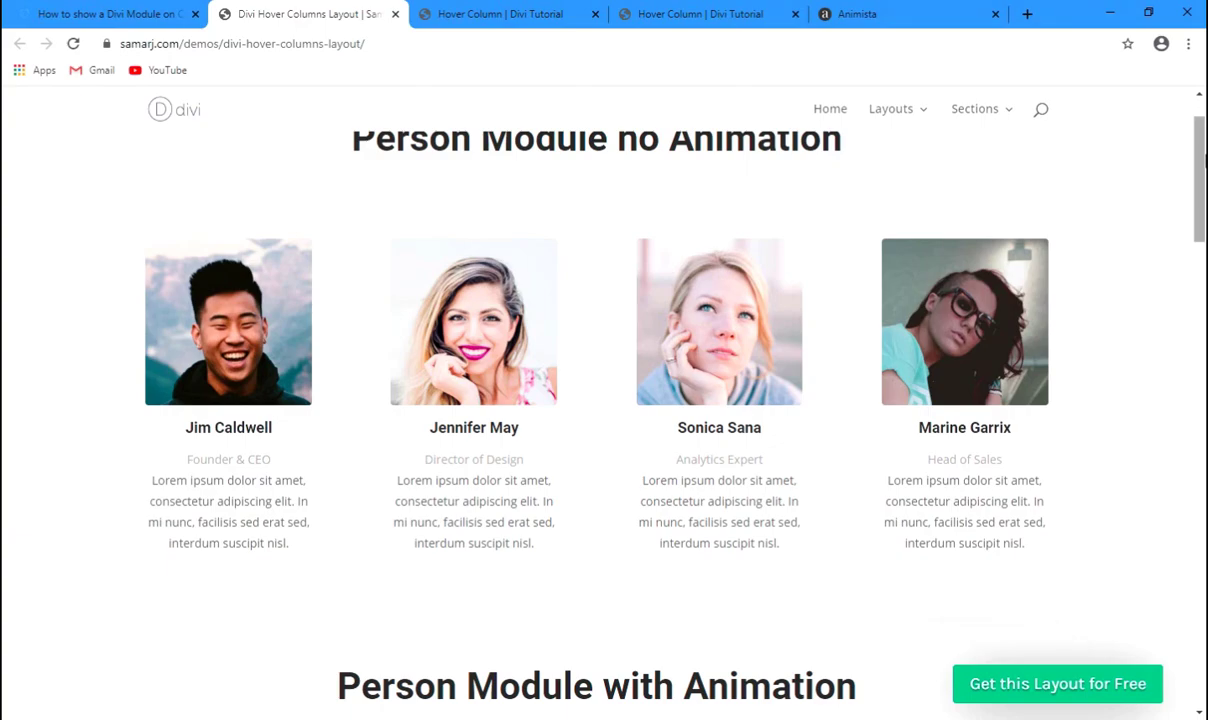
click(1203, 275)
mouse_move(1203, 275)
mouse_down()
mouse_move(1203, 255)
mouse_move(1204, 265)
mouse_up()
mouse_move(1027, 289)
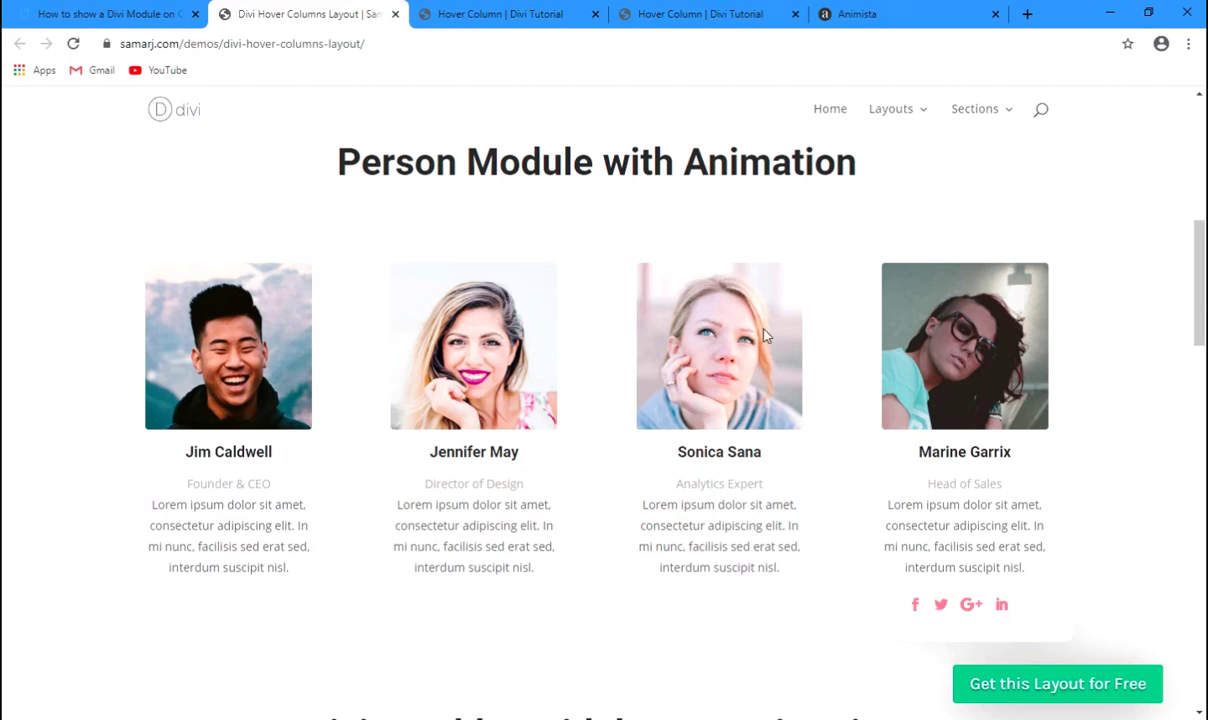
Step: Check the Choose Plan button's hover animation on the Starter, Basic and Pro pricing columns of the demo
drag(1204, 265, 1204, 386)
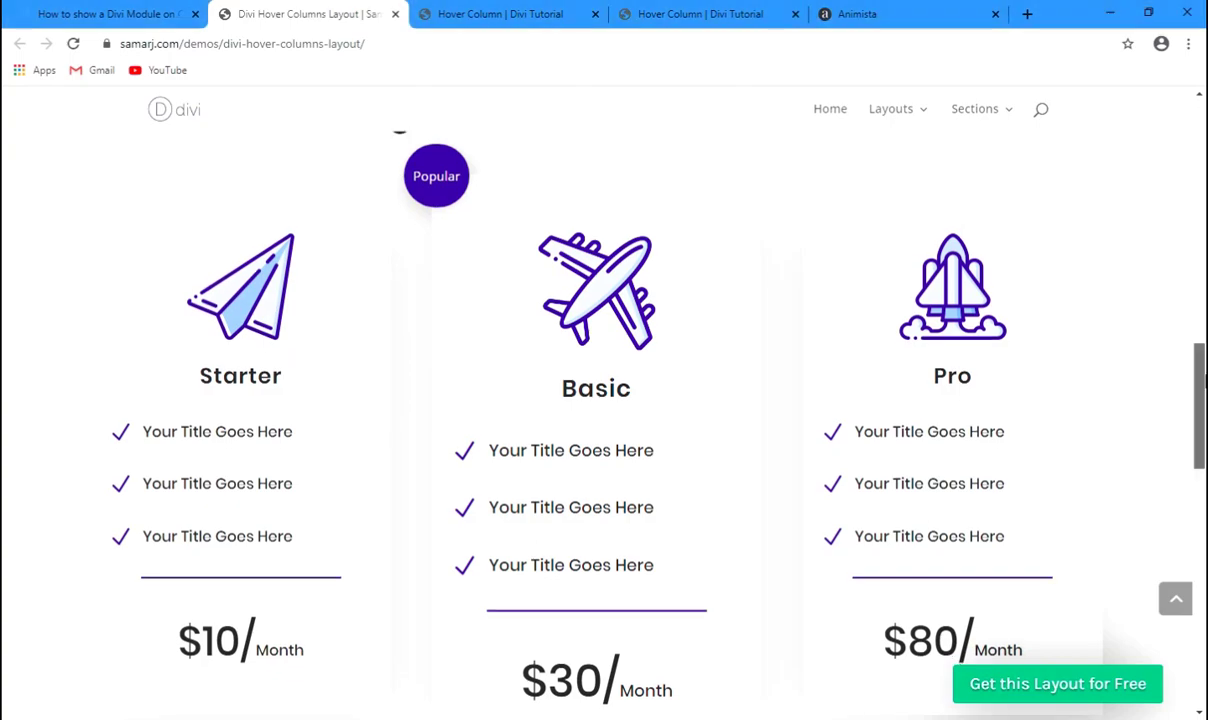
scroll(1100, 345, down, 1)
mouse_move(1014, 369)
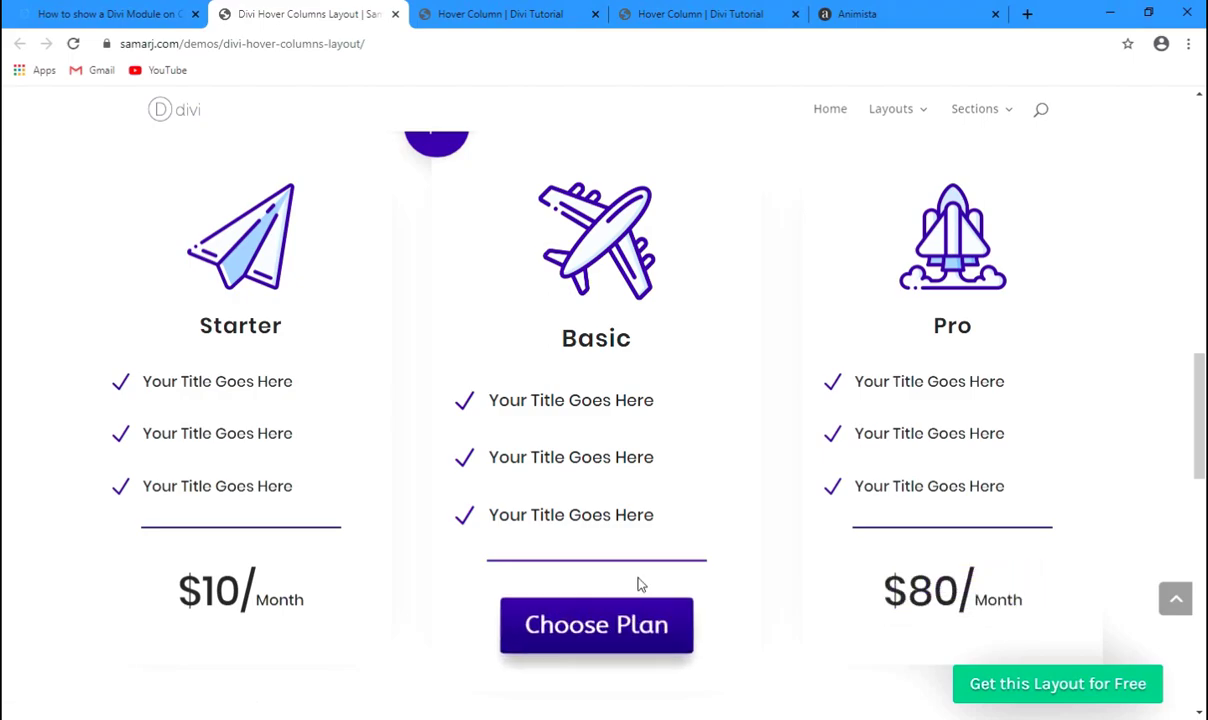
mouse_move(146, 512)
mouse_move(574, 445)
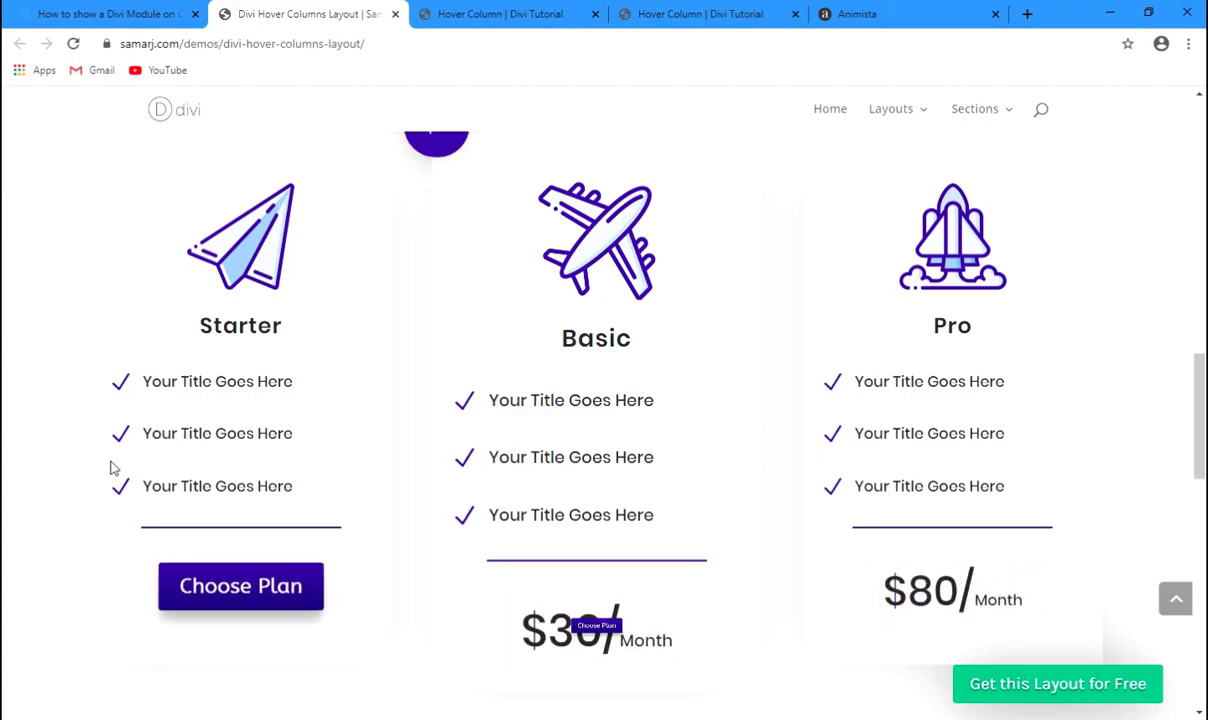
Step: Check the hover effects on the Food Menu V1 and Food Menu V2 cards, and return to the start of the demo
drag(1195, 458, 1195, 575)
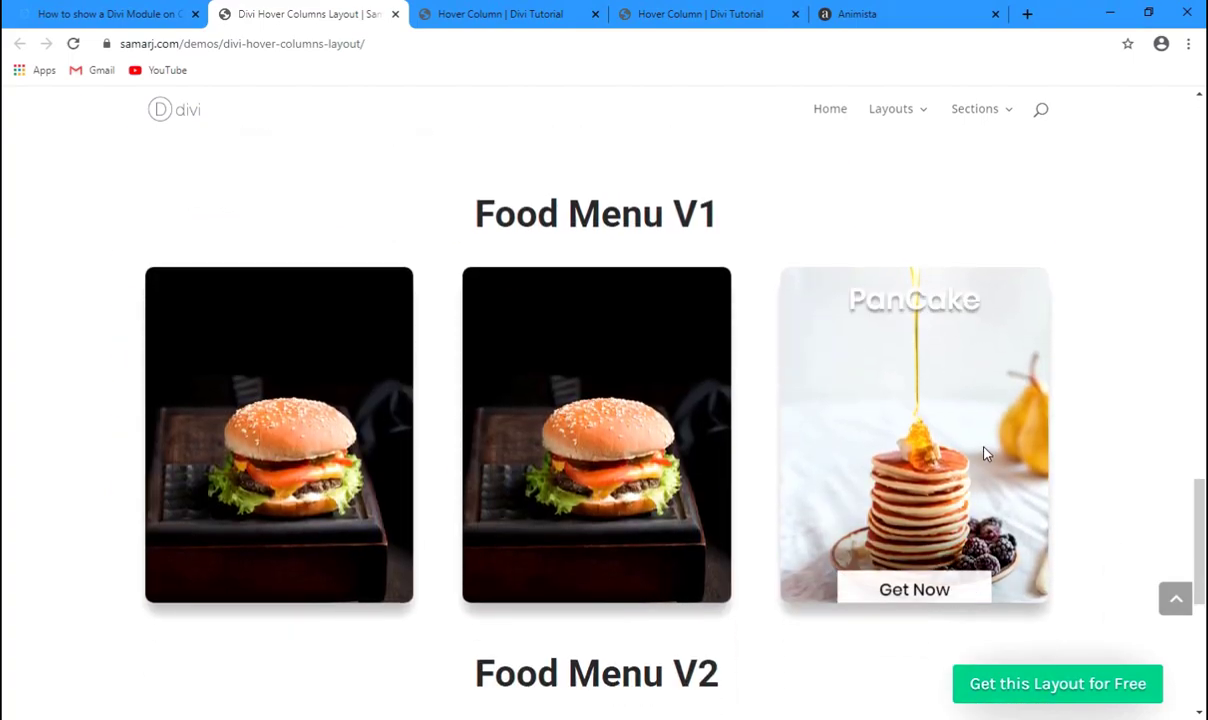
mouse_move(288, 395)
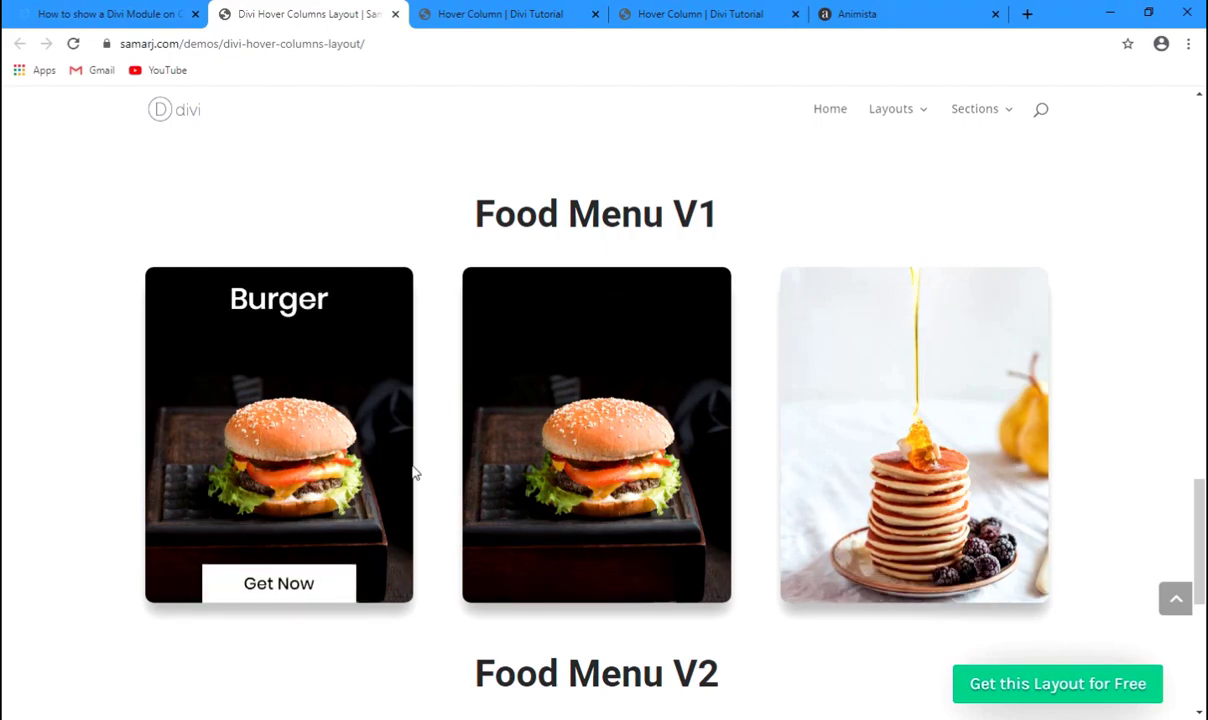
scroll(1157, 556, down, 5)
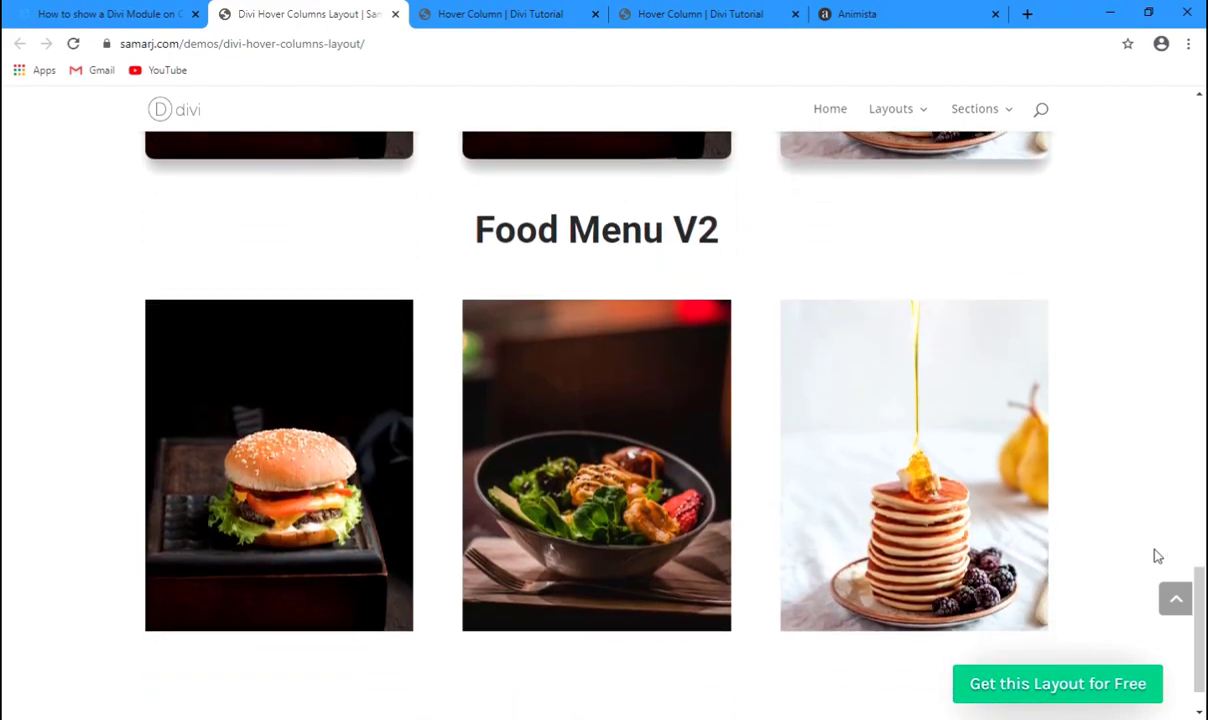
mouse_move(903, 421)
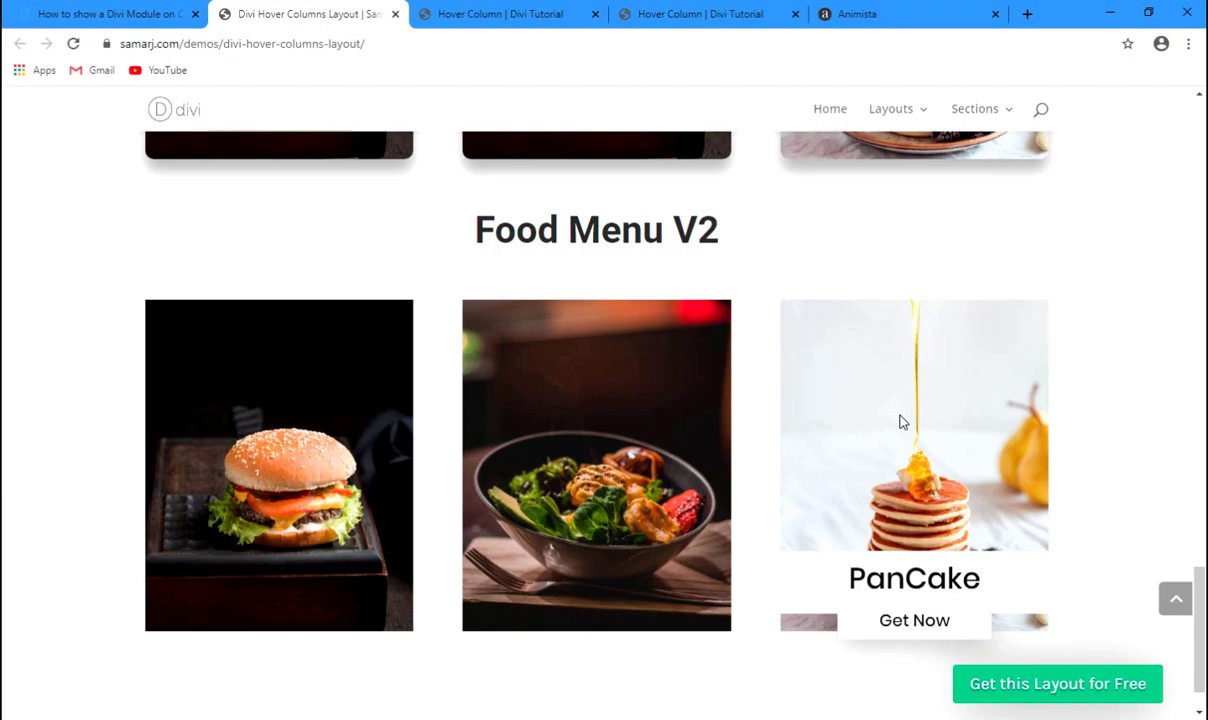
mouse_move(185, 427)
drag(1199, 614, 1199, 147)
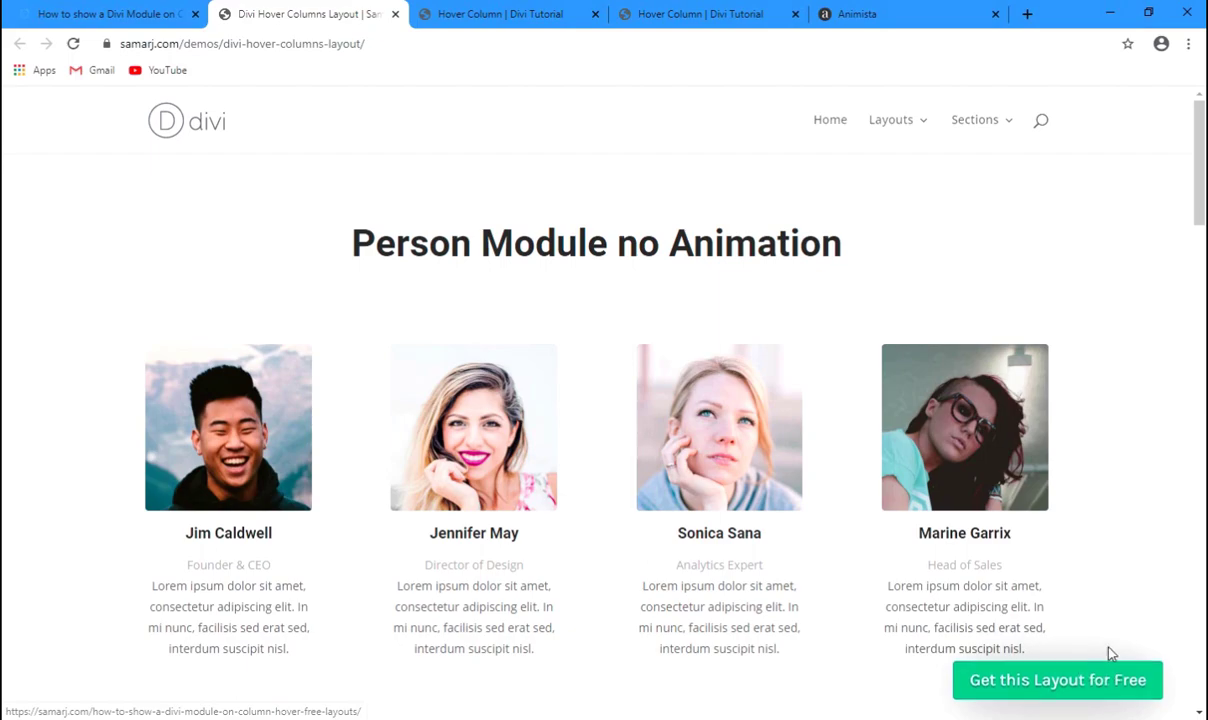
Step: Go back to the tutorial article and locate the Download Layout Pack link in its introduction
click(30, 8)
scroll(512, 324, down, 2)
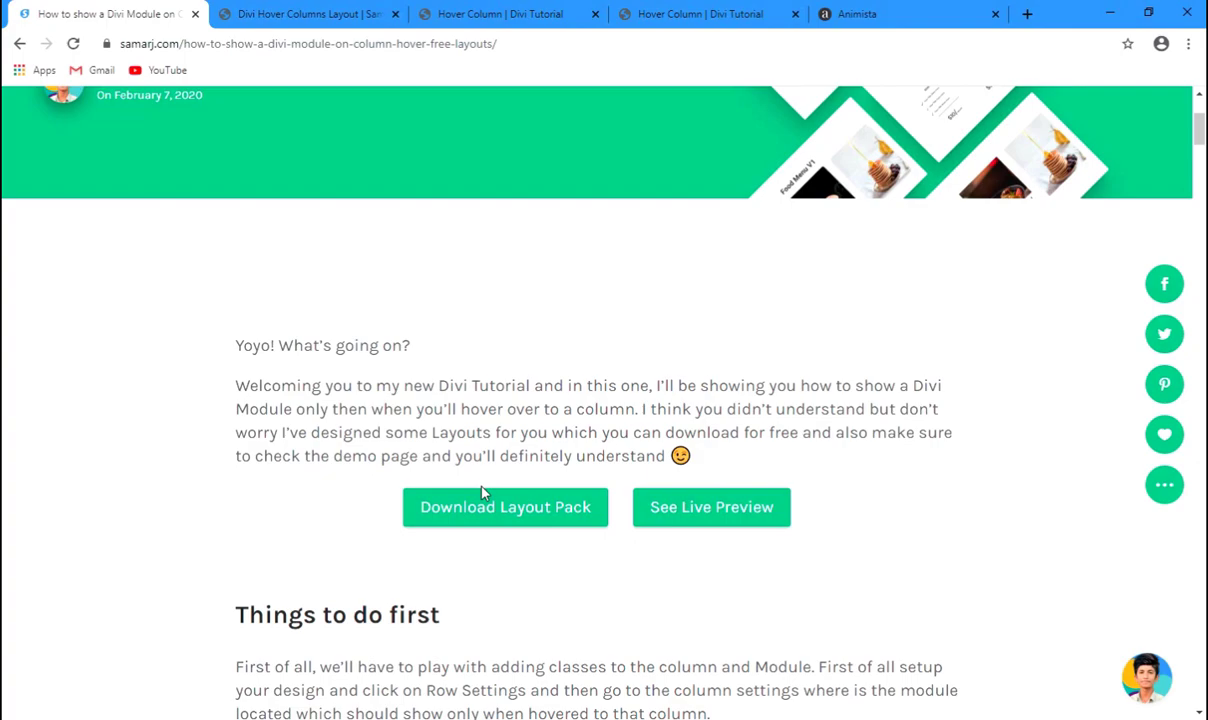
scroll(785, 442, up, 3)
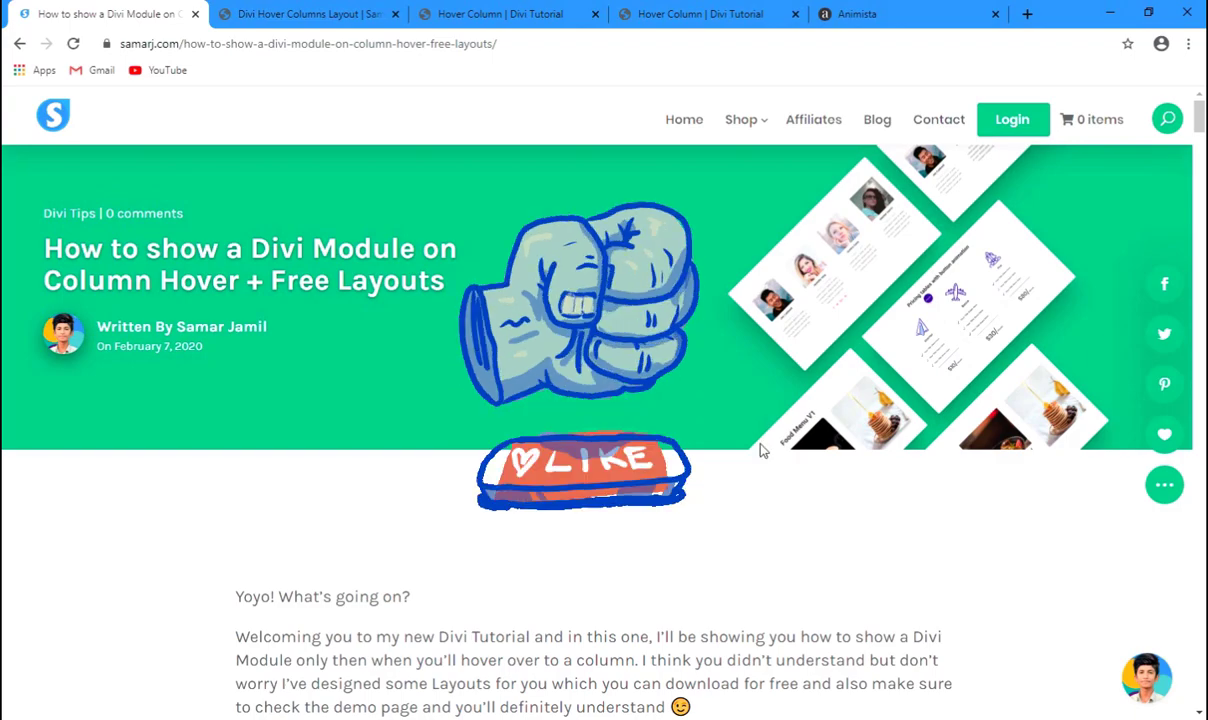
Step: Reopen the Divi Hover Columns Layout demo and skim through its sections once more
click(330, 12)
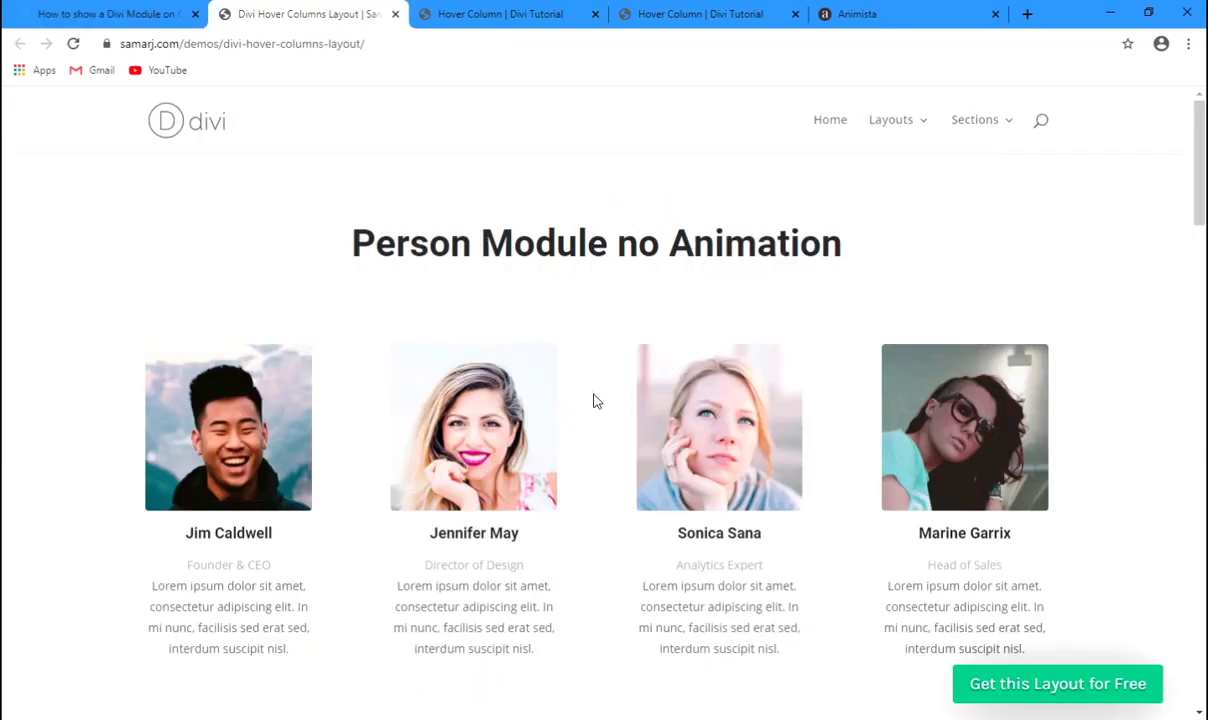
scroll(597, 390, down, 2)
scroll(1189, 294, down, 3)
drag(1201, 294, 1176, 105)
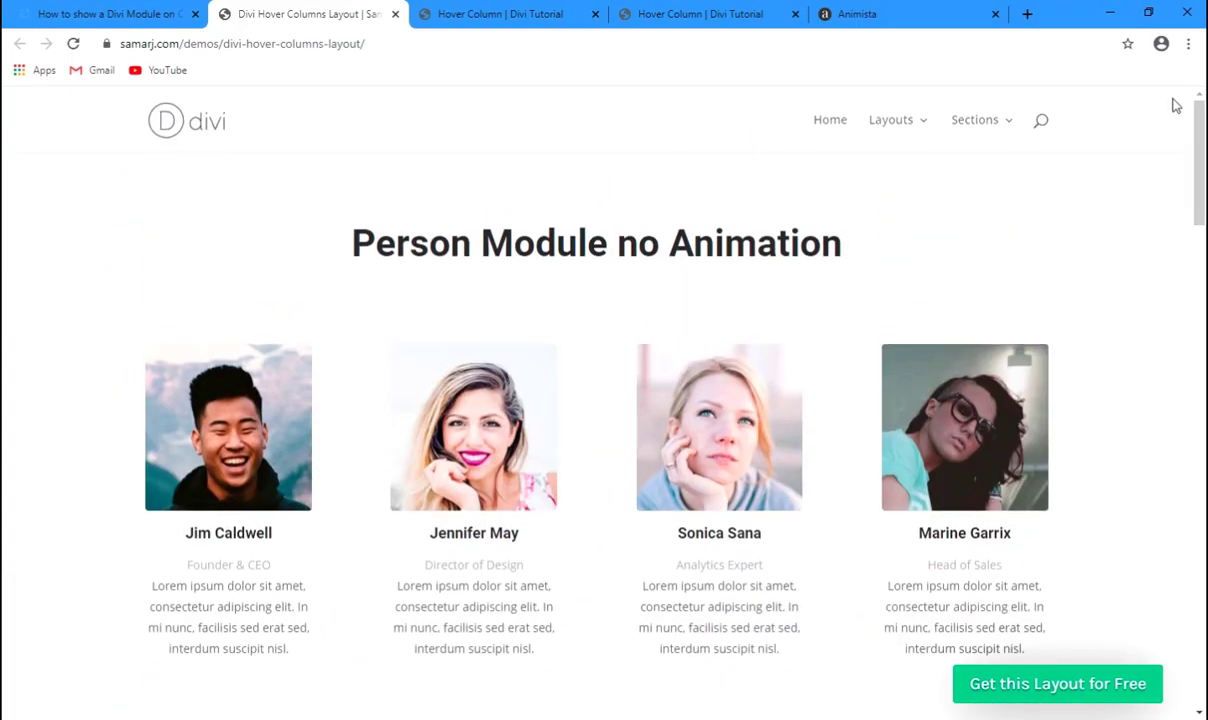